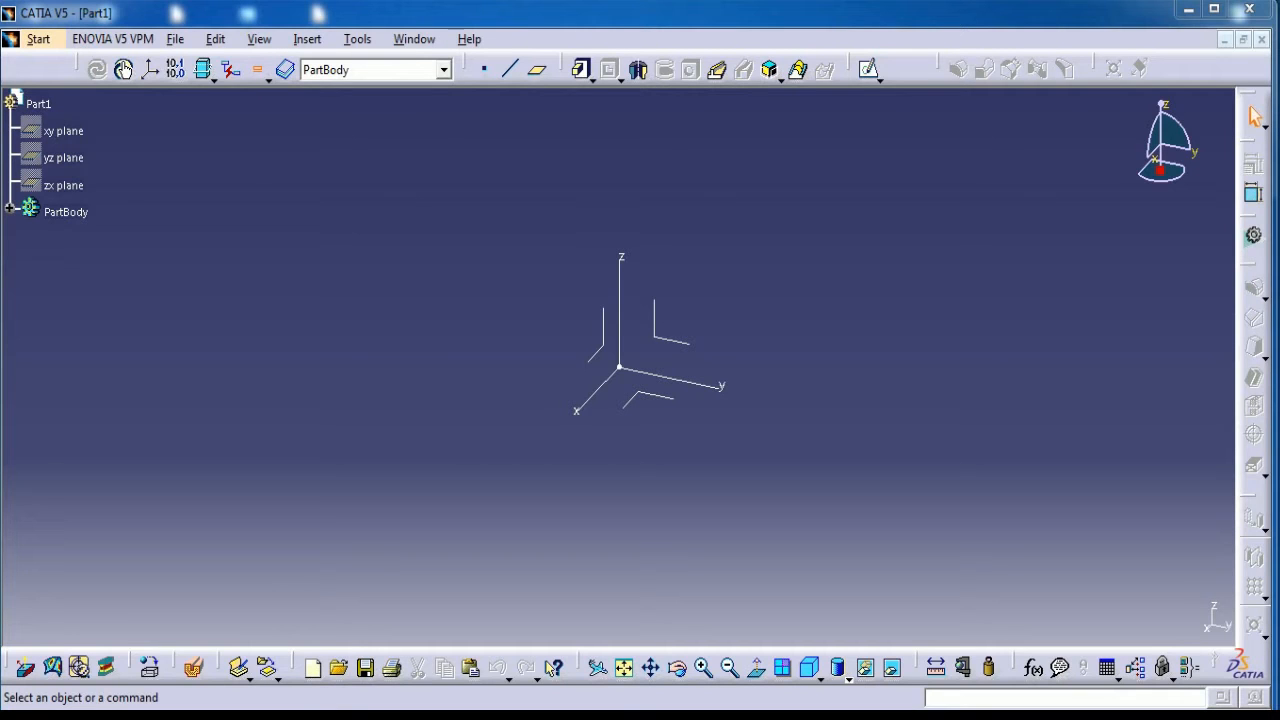
- Sketch a closed three-step staircase profile on the yz plane, with its corner at the origin, about 154 mm wide and 110 mm high
left_click(668, 345)
left_click(868, 69)
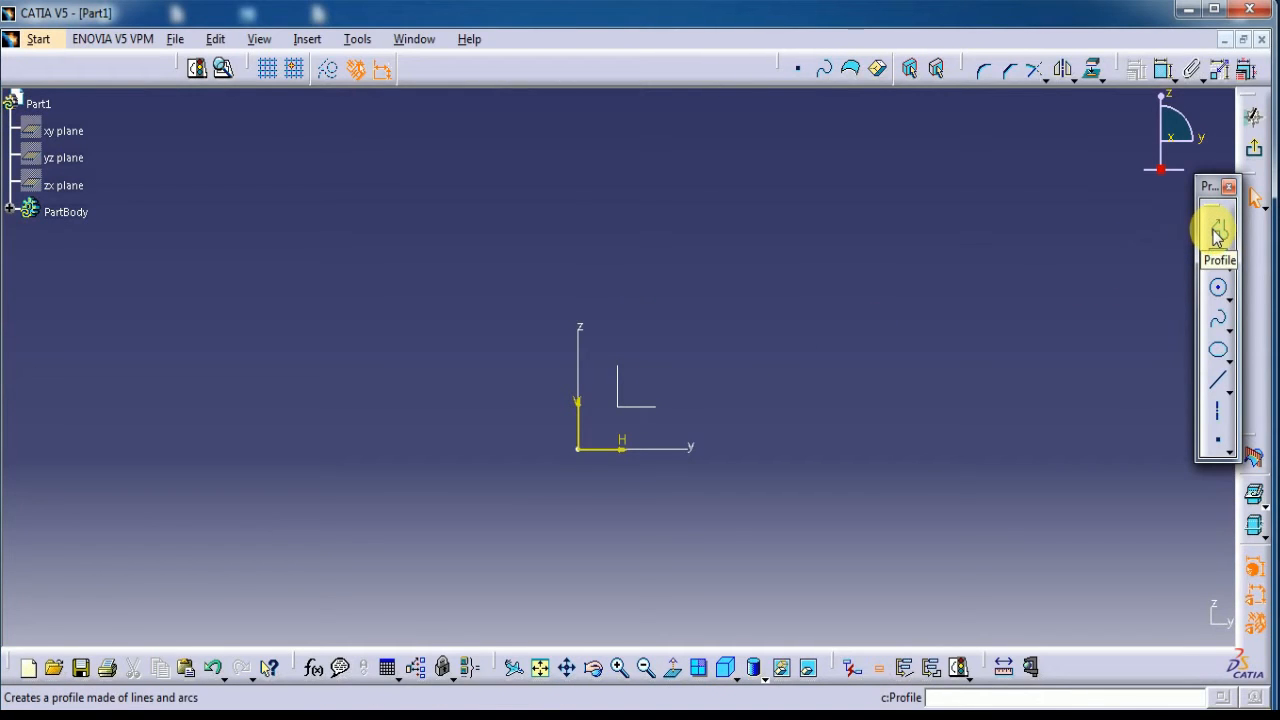
left_click(1216, 233)
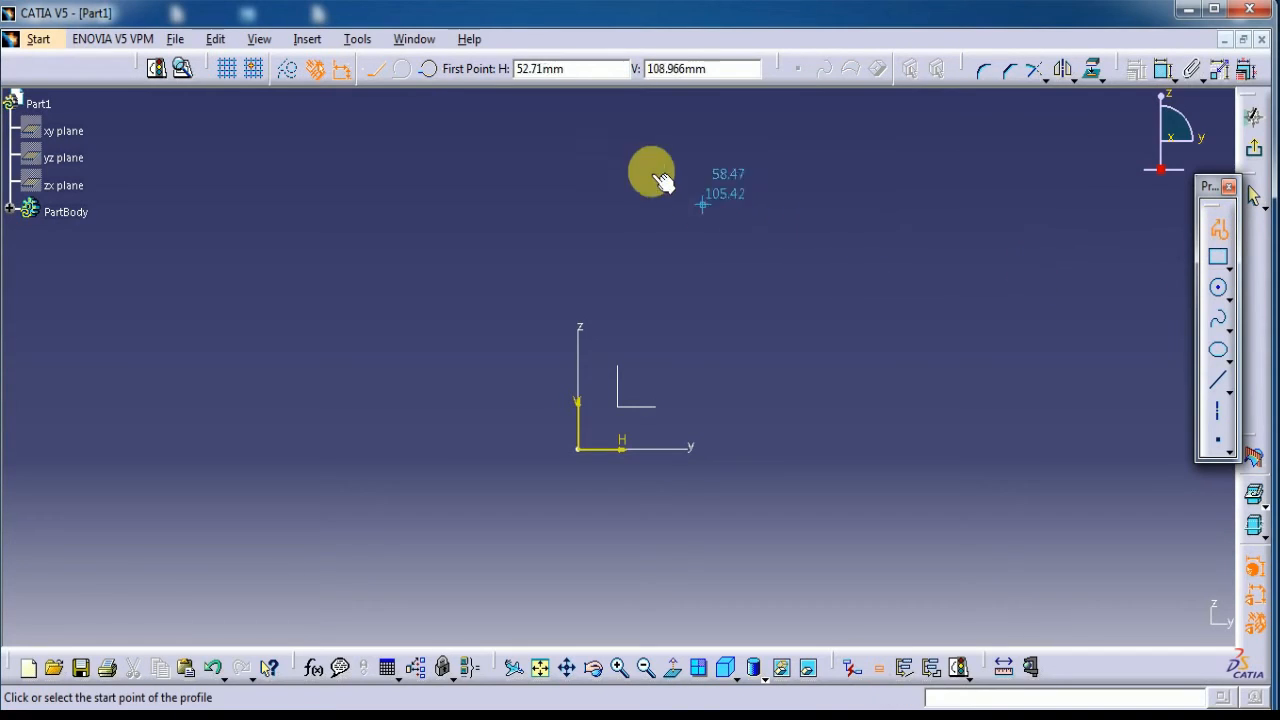
left_click(582, 189)
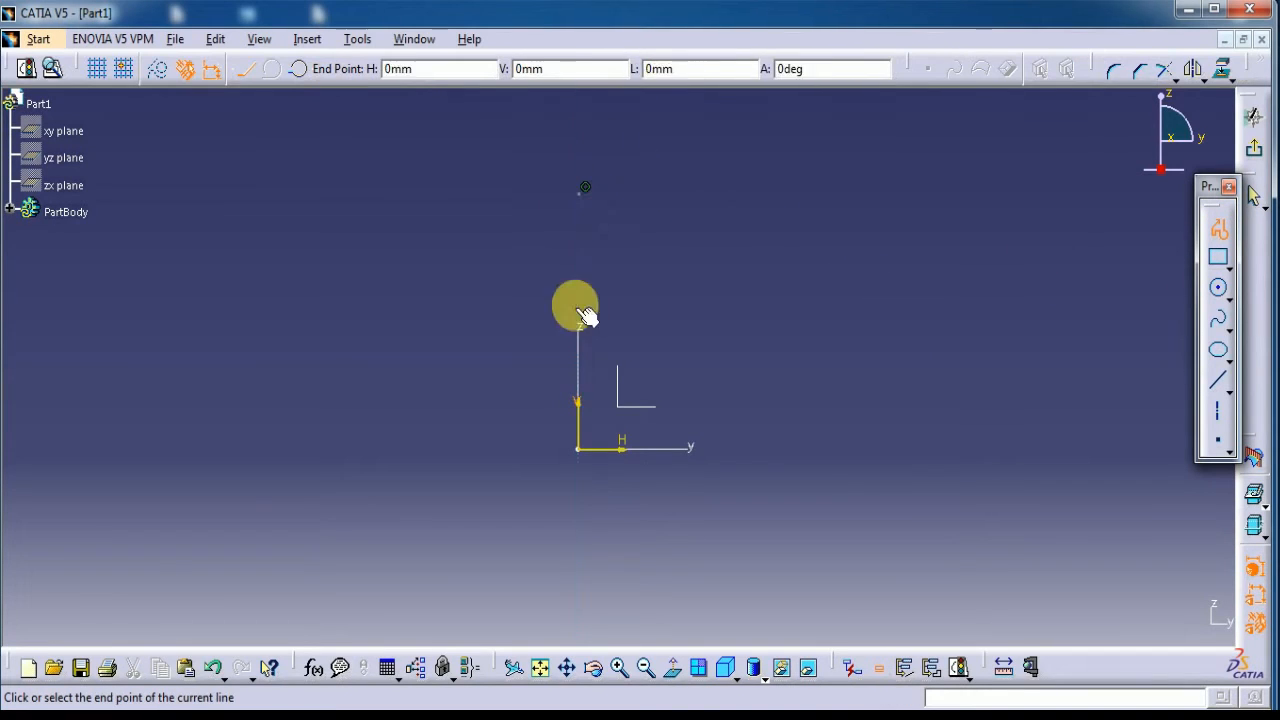
left_click(578, 450)
left_click(906, 449)
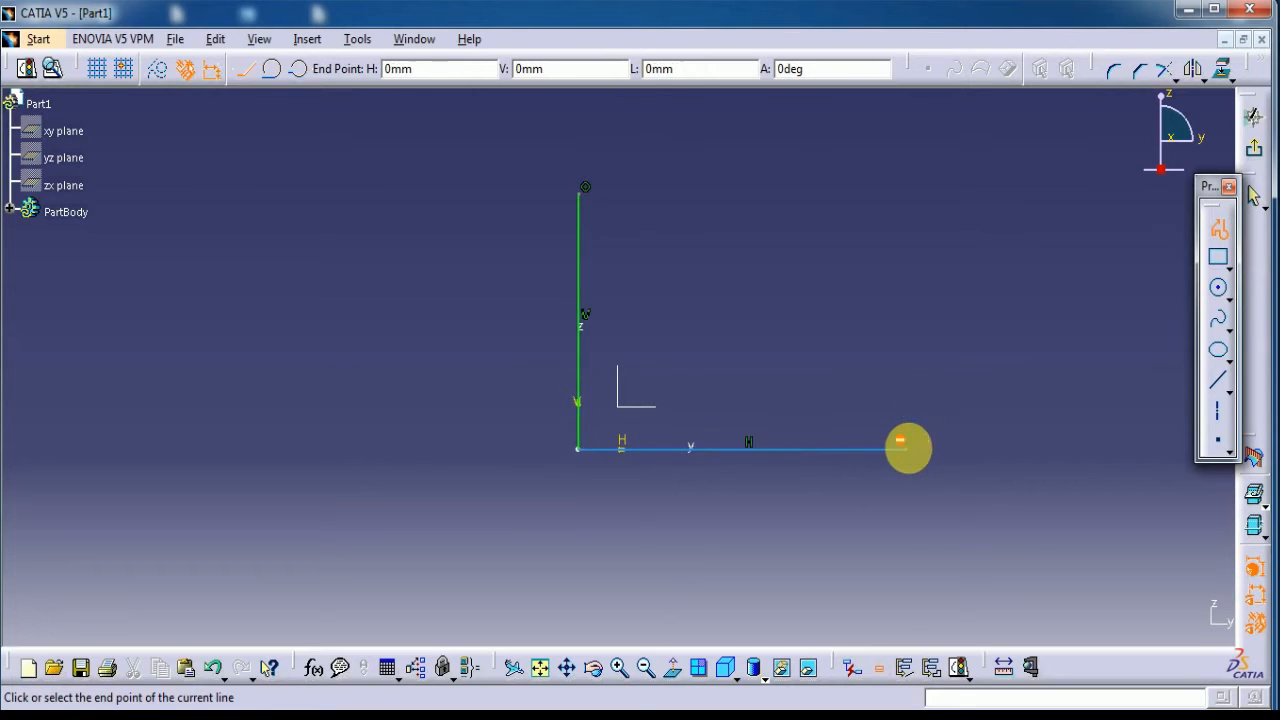
left_click(905, 383)
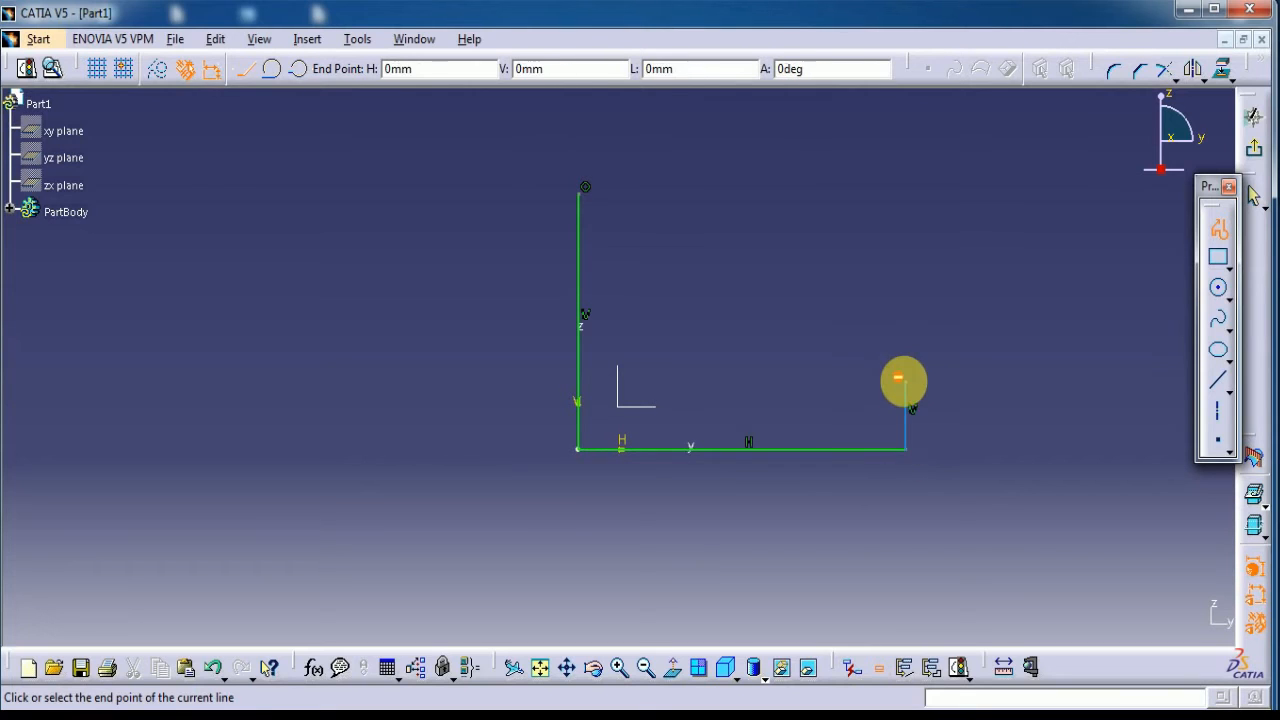
left_click(816, 383)
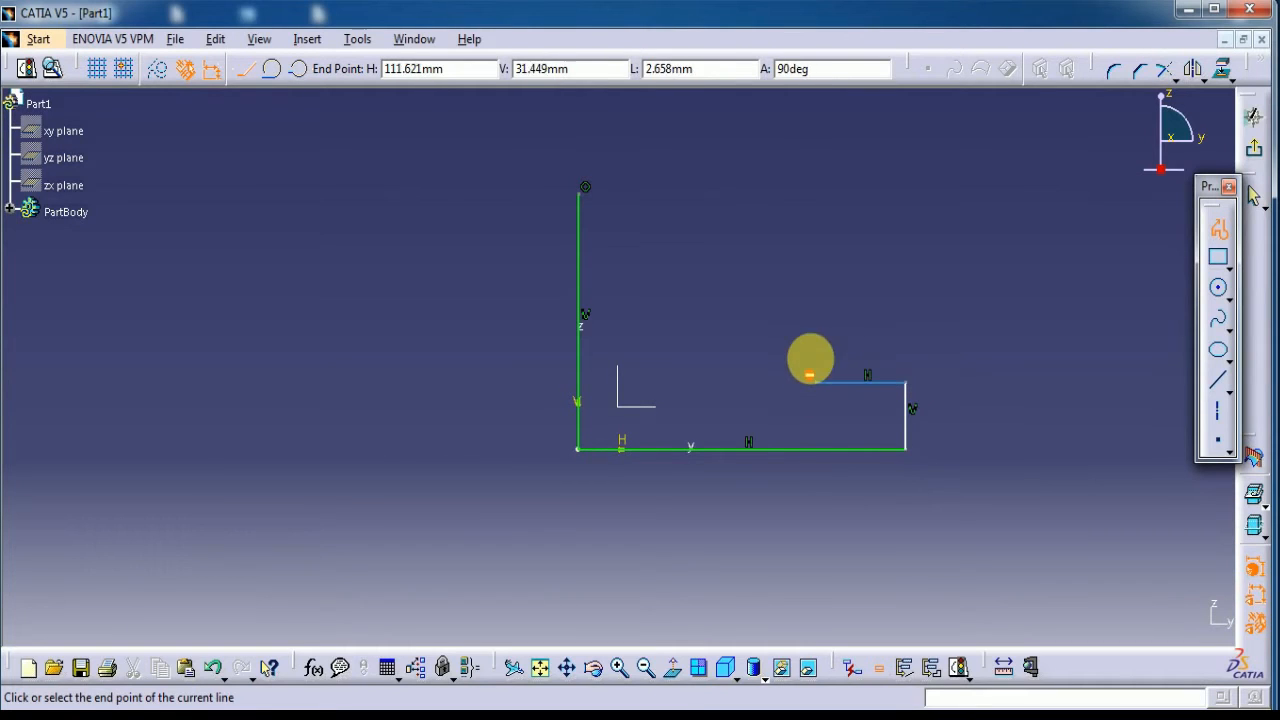
left_click(815, 302)
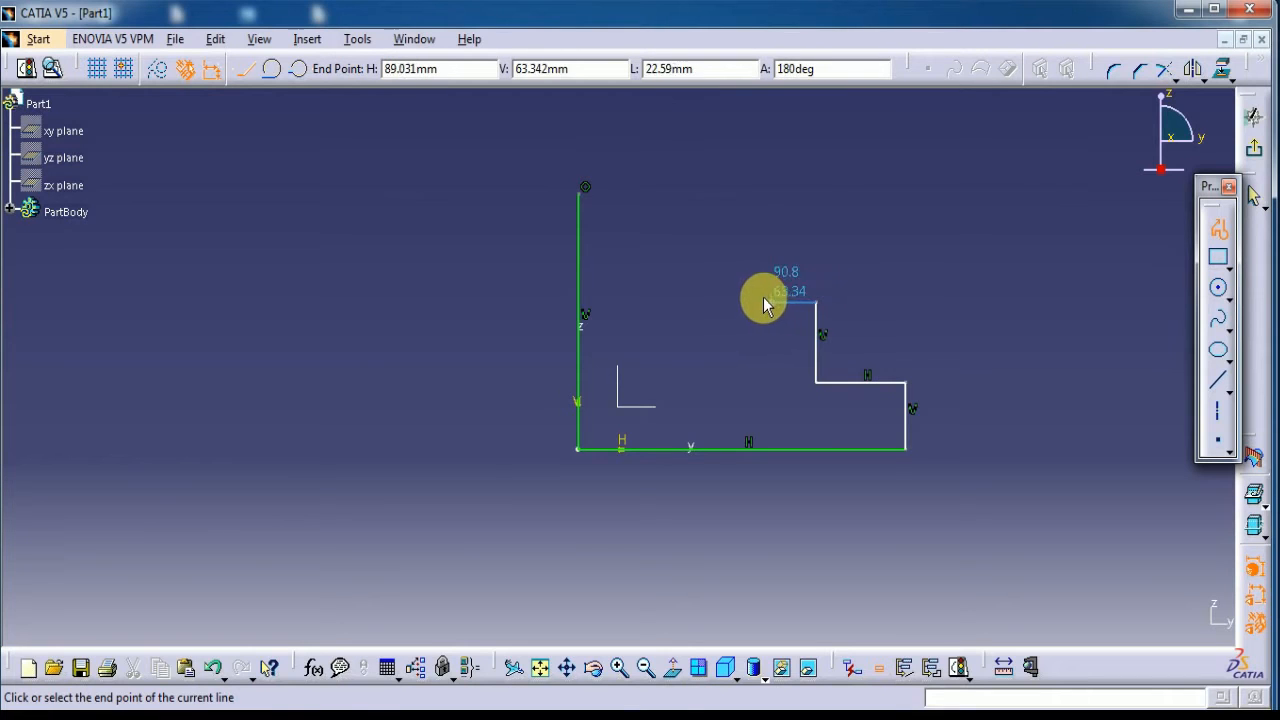
left_click(683, 301)
left_click(685, 192)
left_click(580, 193)
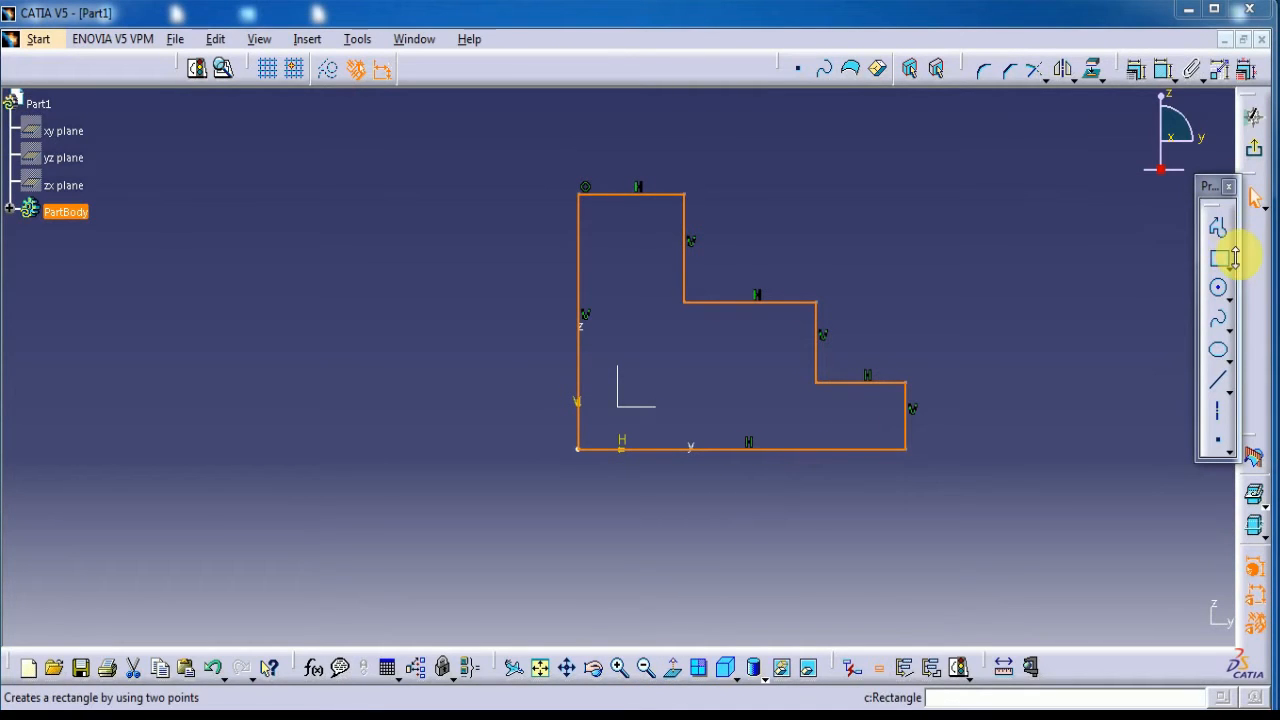
- Dimension the profile's overall height along the vertical axis and its overall base width
left_click(1163, 69)
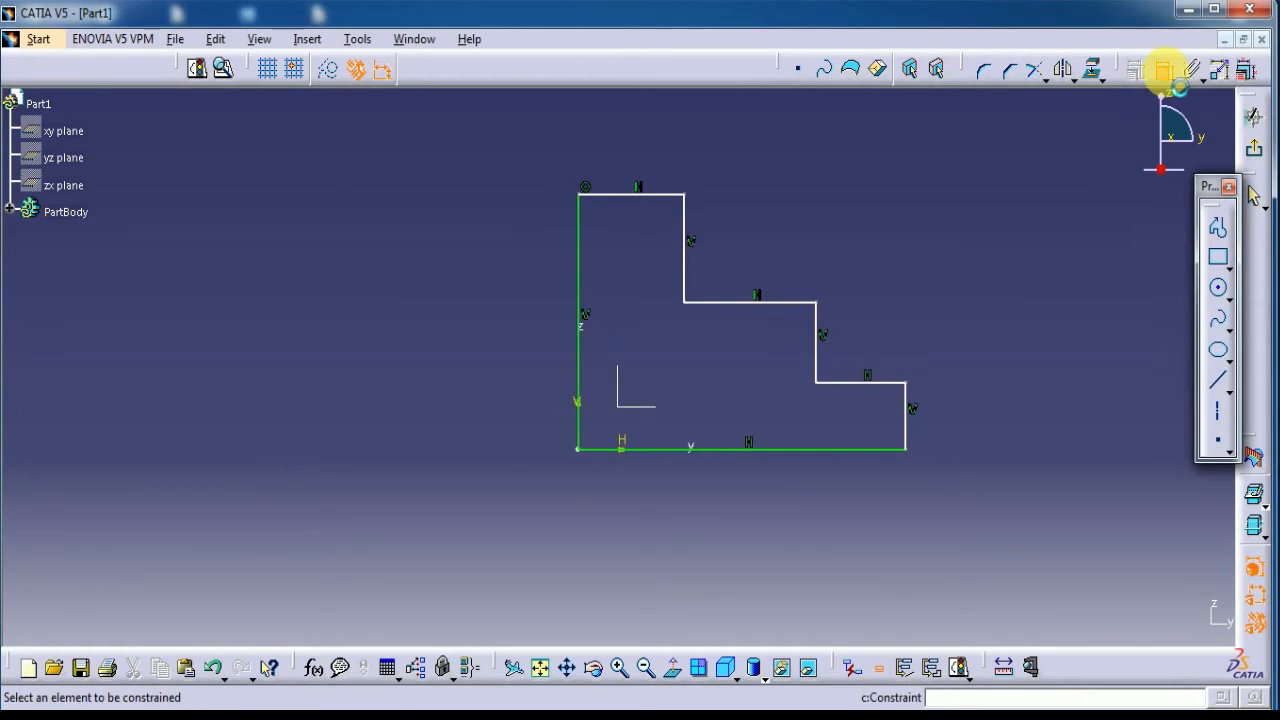
left_click(579, 275)
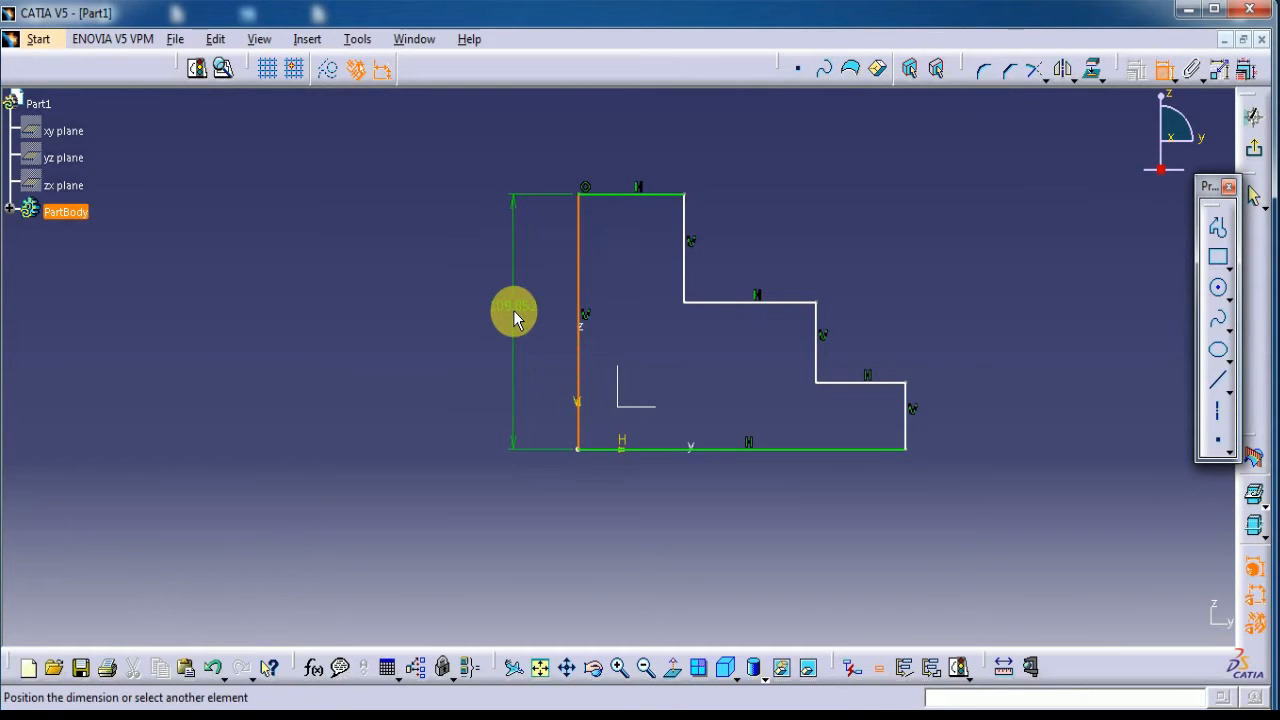
left_click(513, 310)
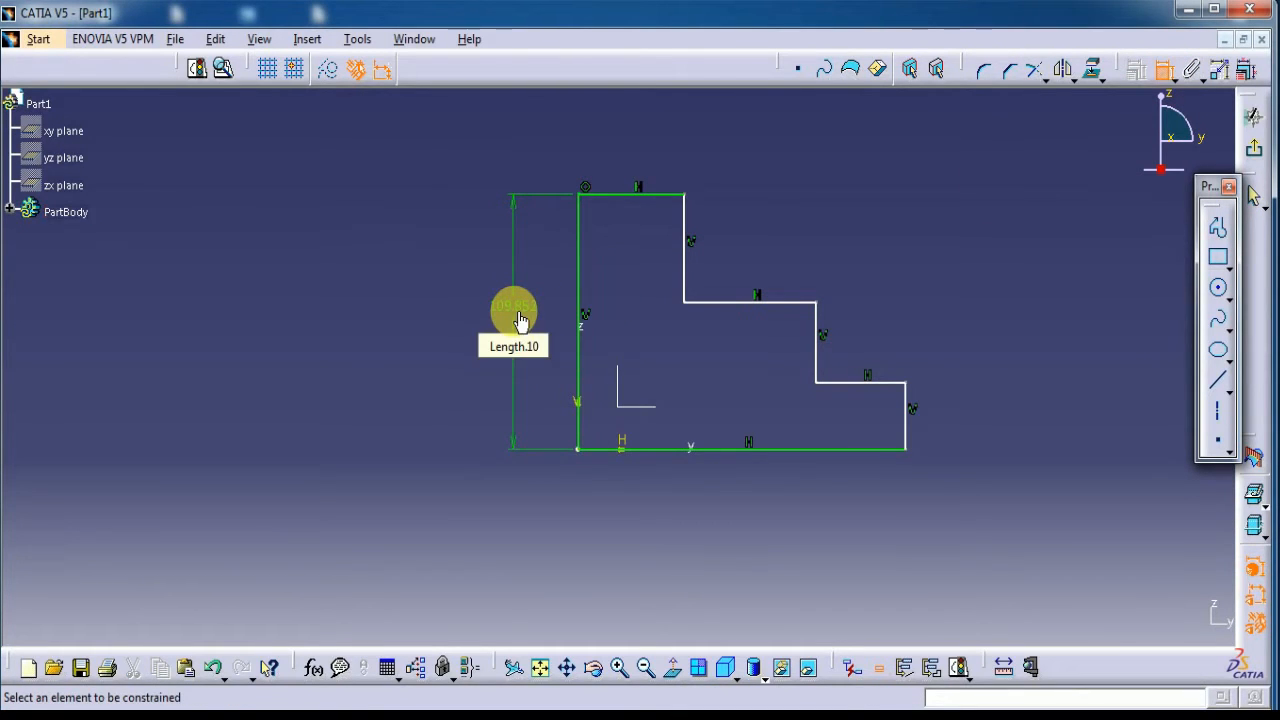
left_click(737, 455)
left_click(734, 491)
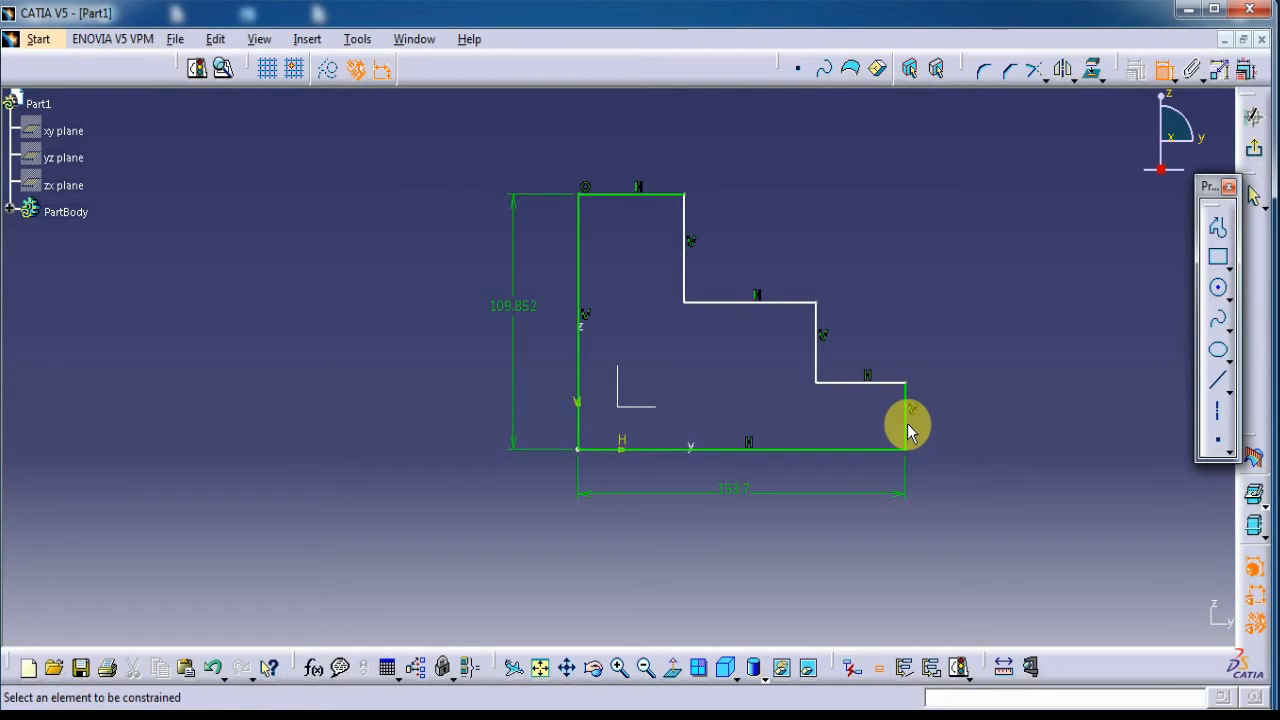
- Dimension the upper and middle risers and the middle and lowest treads of the stepped profile
left_click(686, 256)
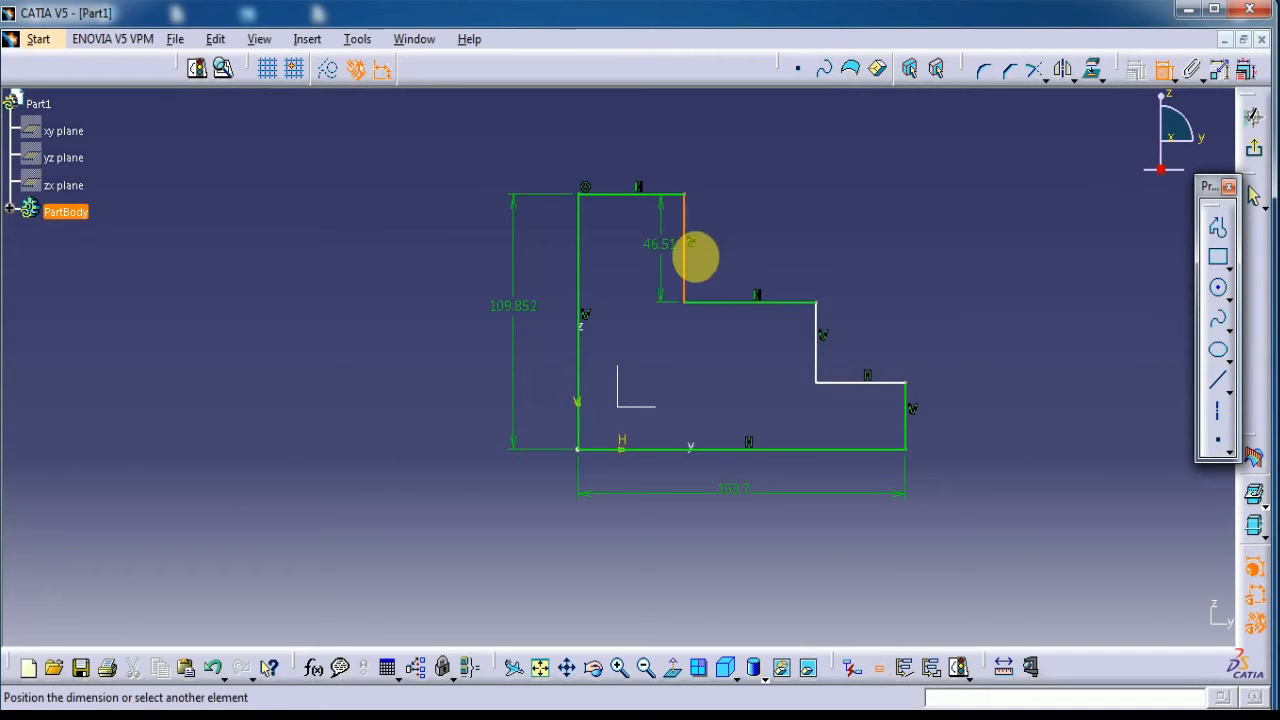
left_click(747, 252)
left_click(816, 356)
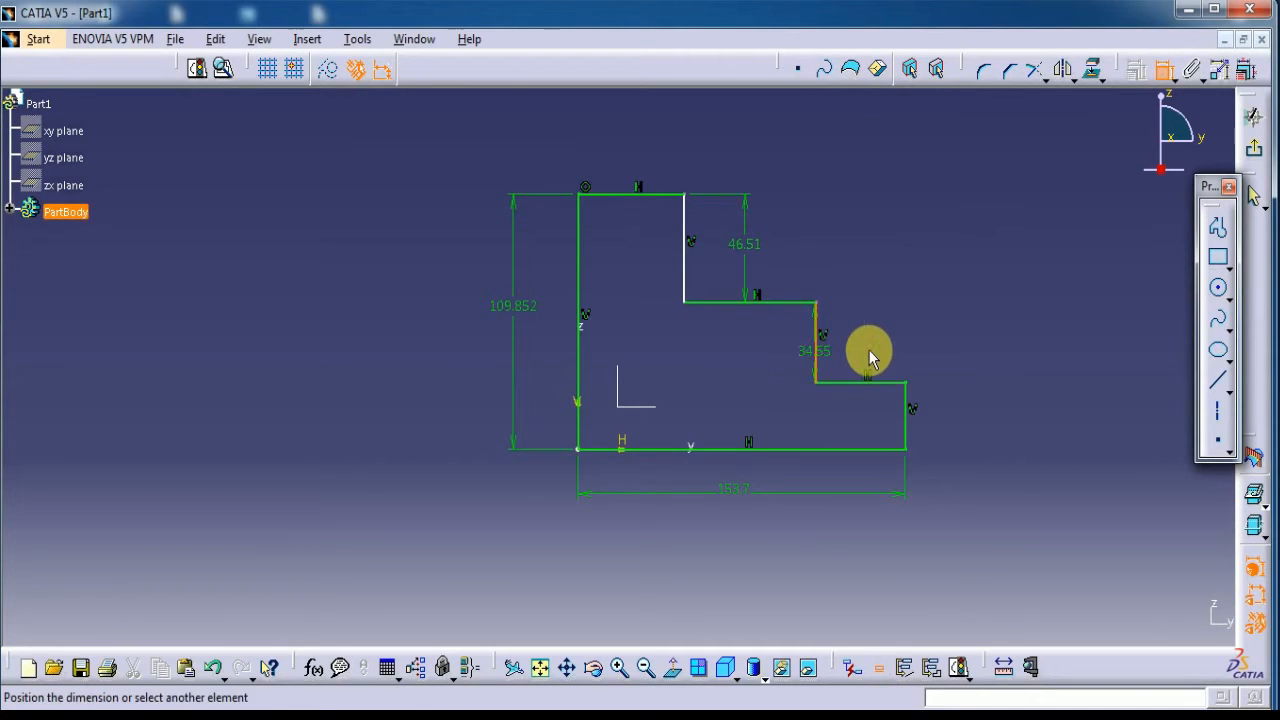
left_click(868, 349)
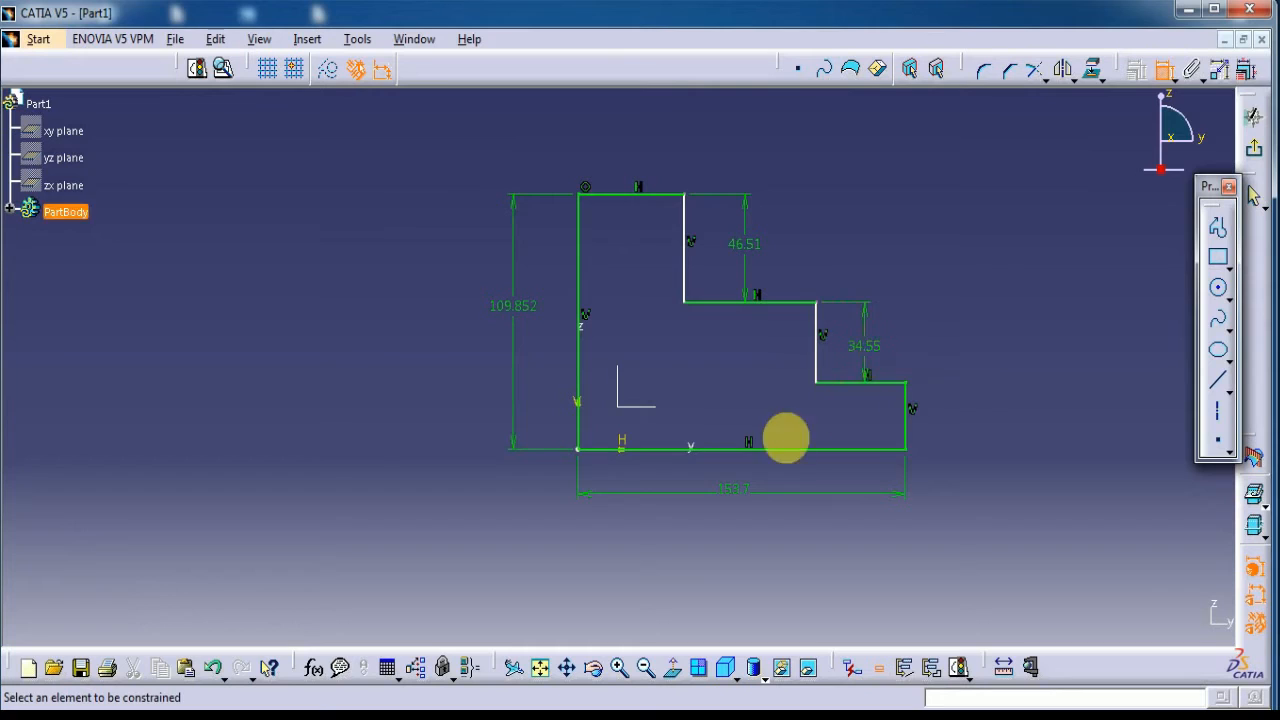
left_click(718, 303)
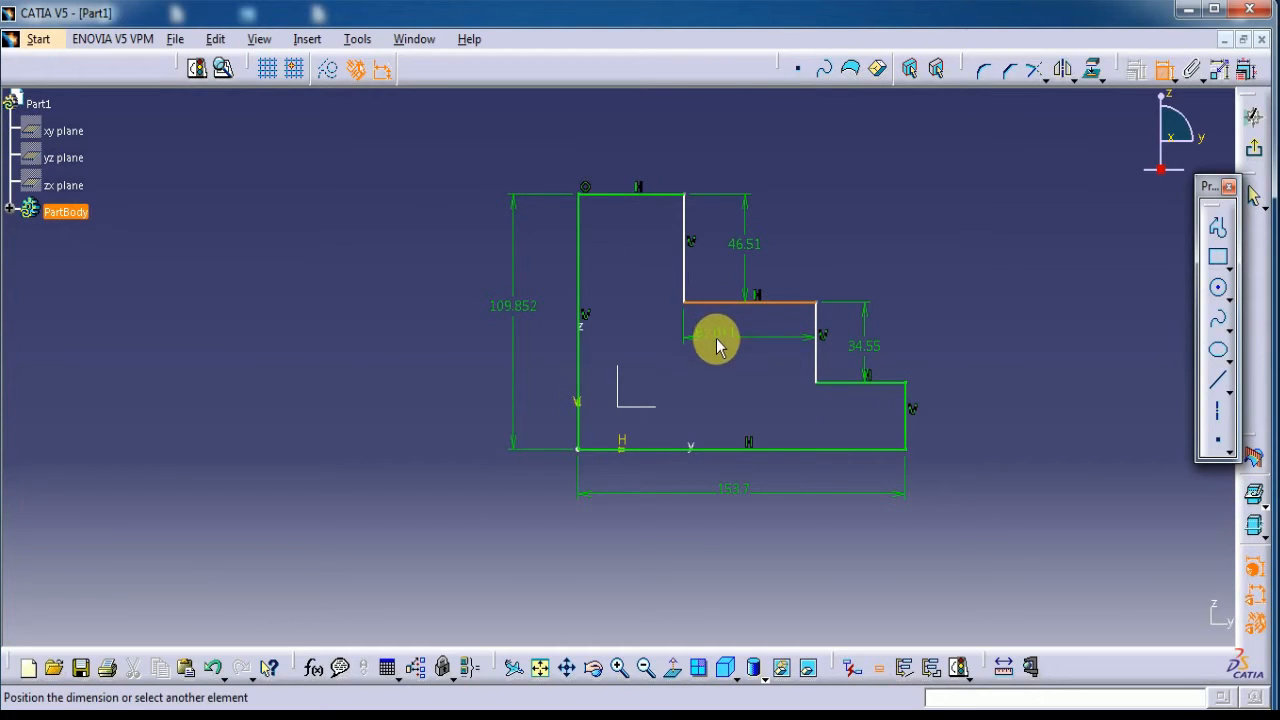
left_click(716, 338)
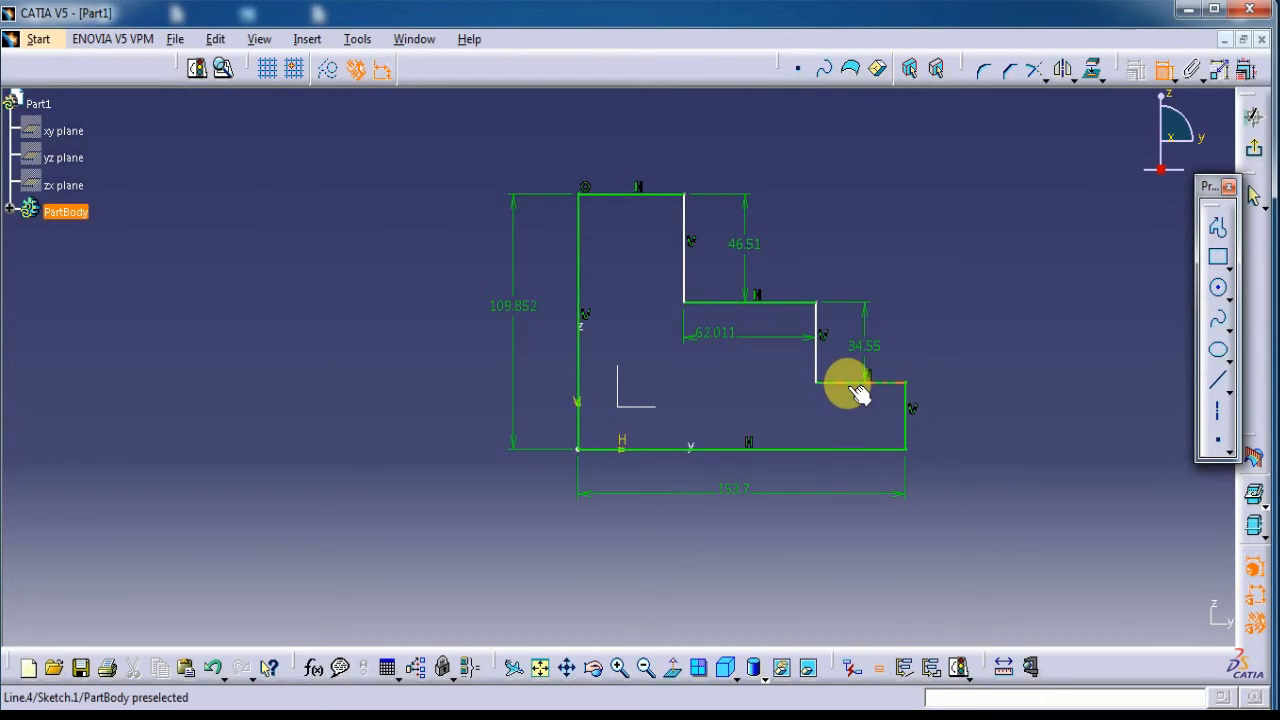
left_click(856, 384)
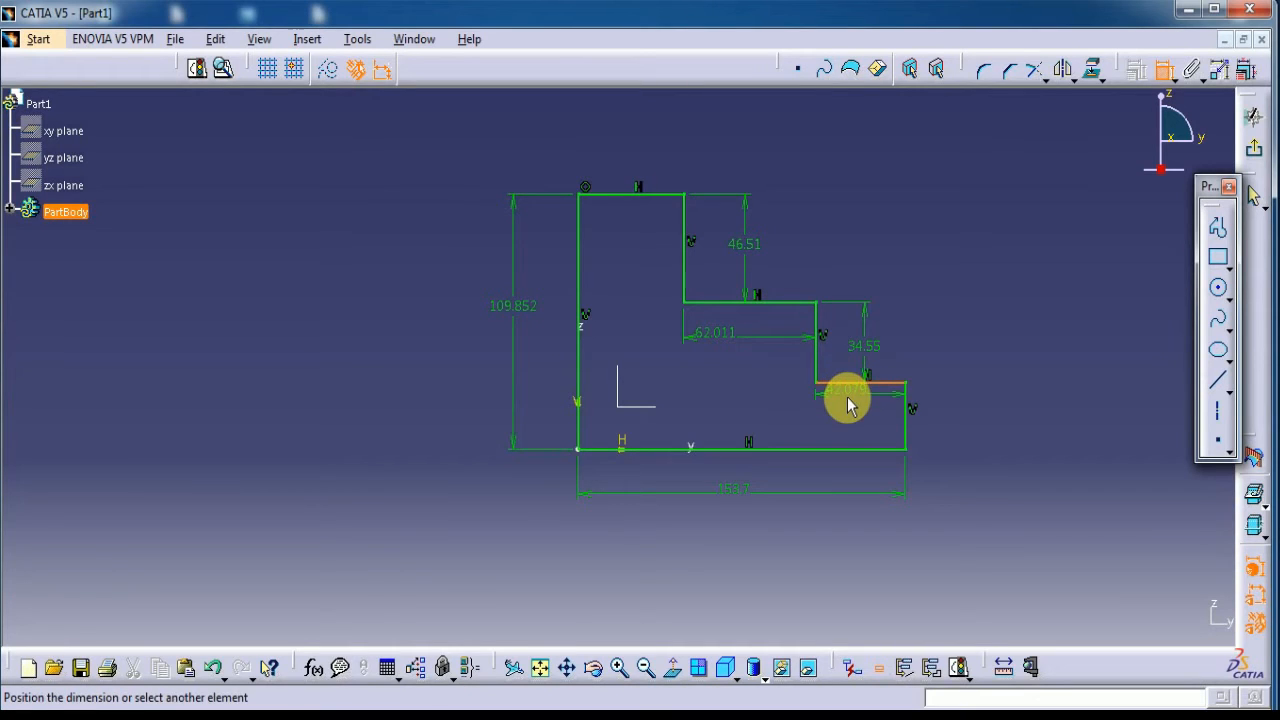
left_click(848, 412)
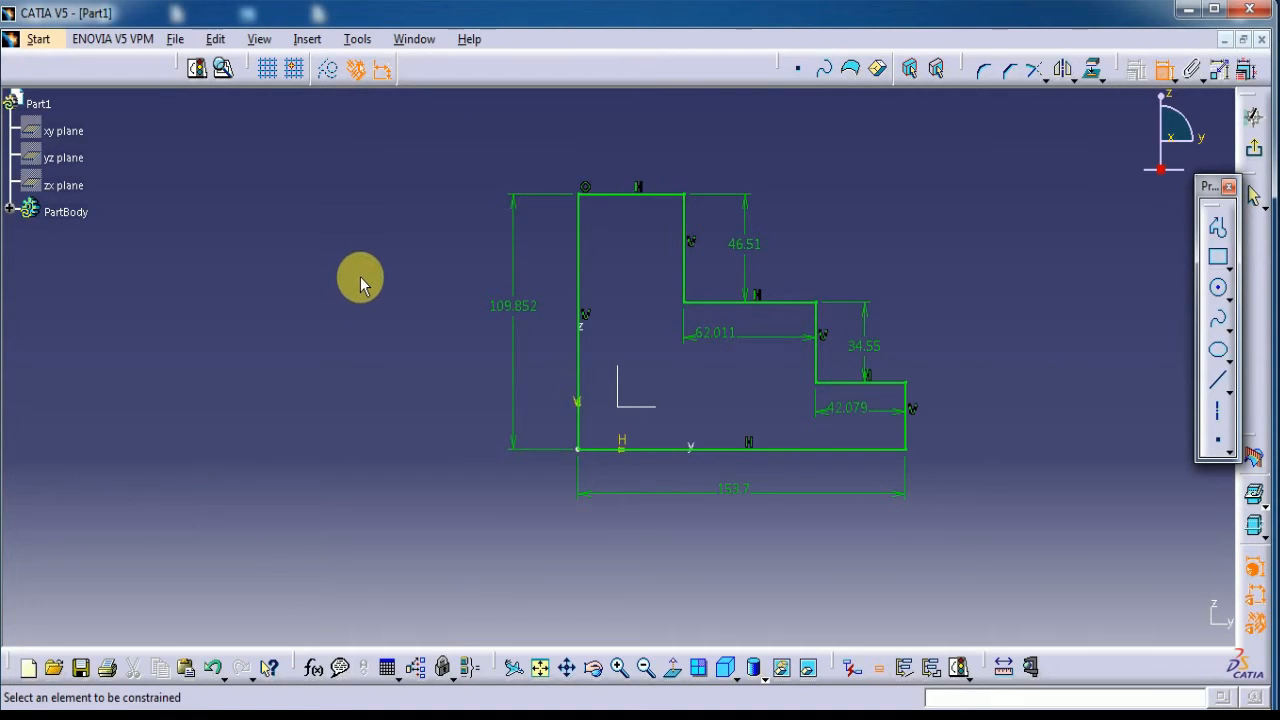
- Set the profile's overall height to 48 mm
double_click(506, 314)
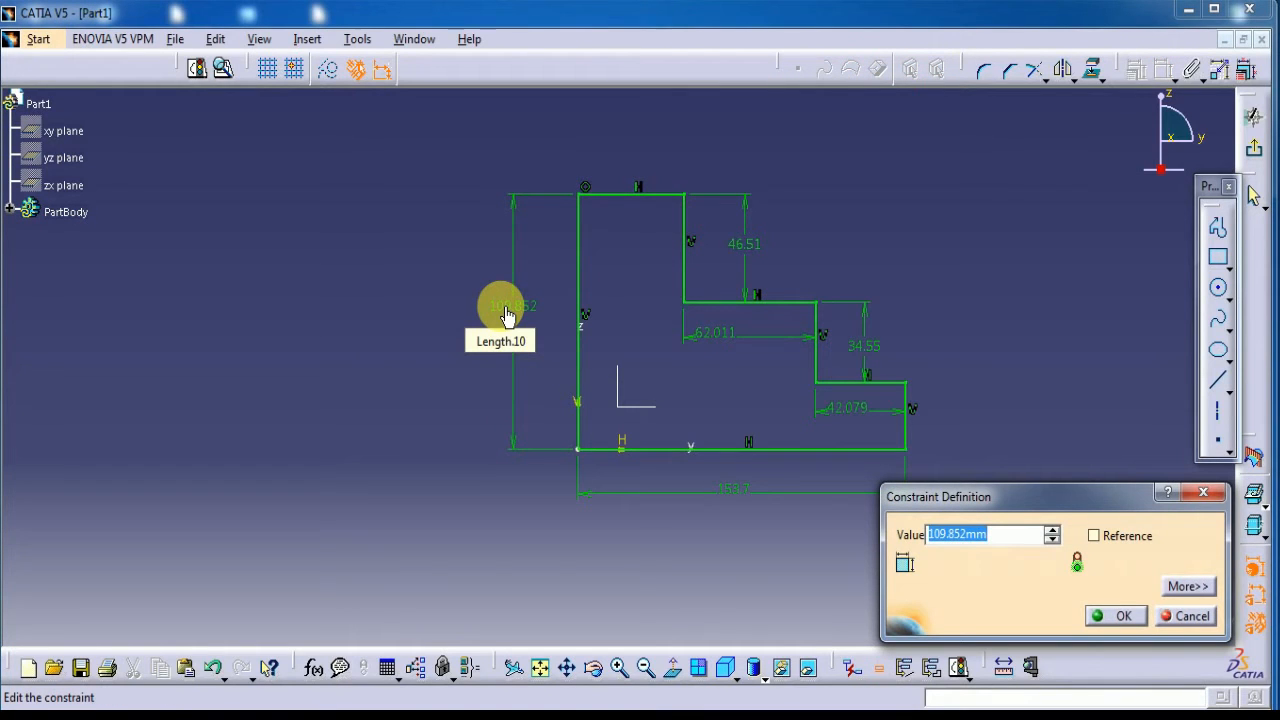
type("48")
key("Return")
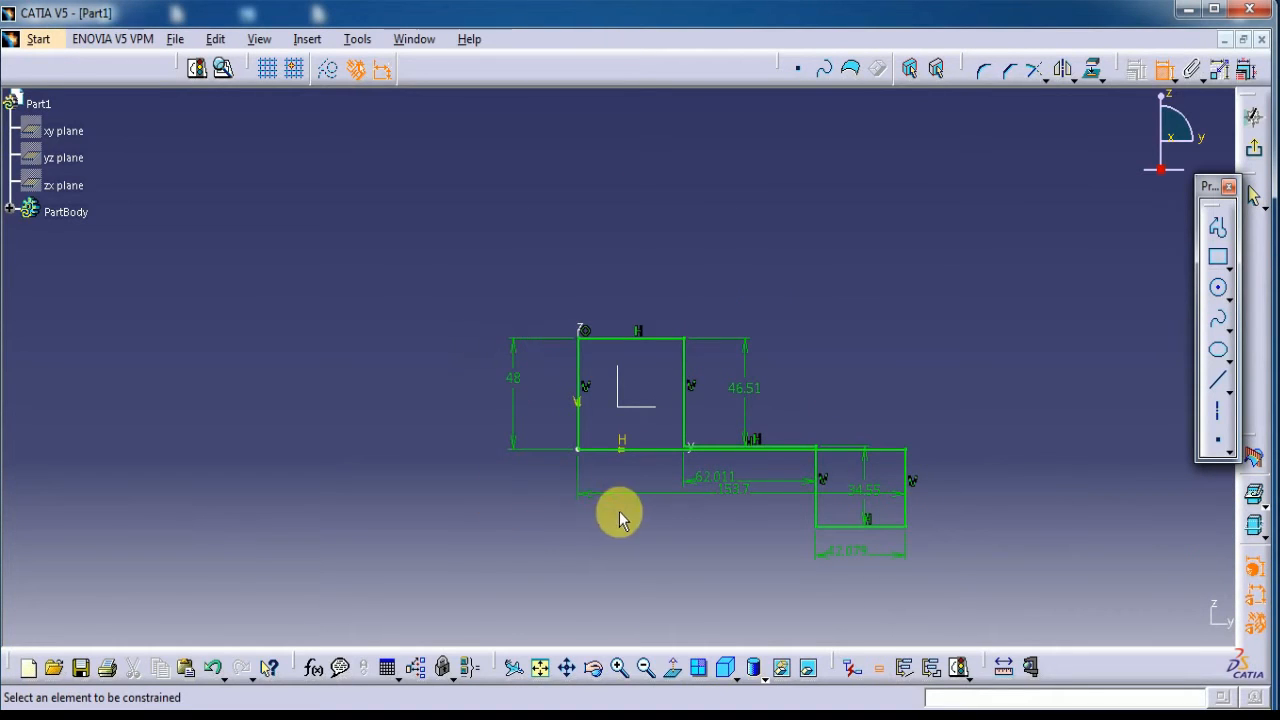
- Set the heights of the upper and middle risers to 16 mm each
double_click(750, 396)
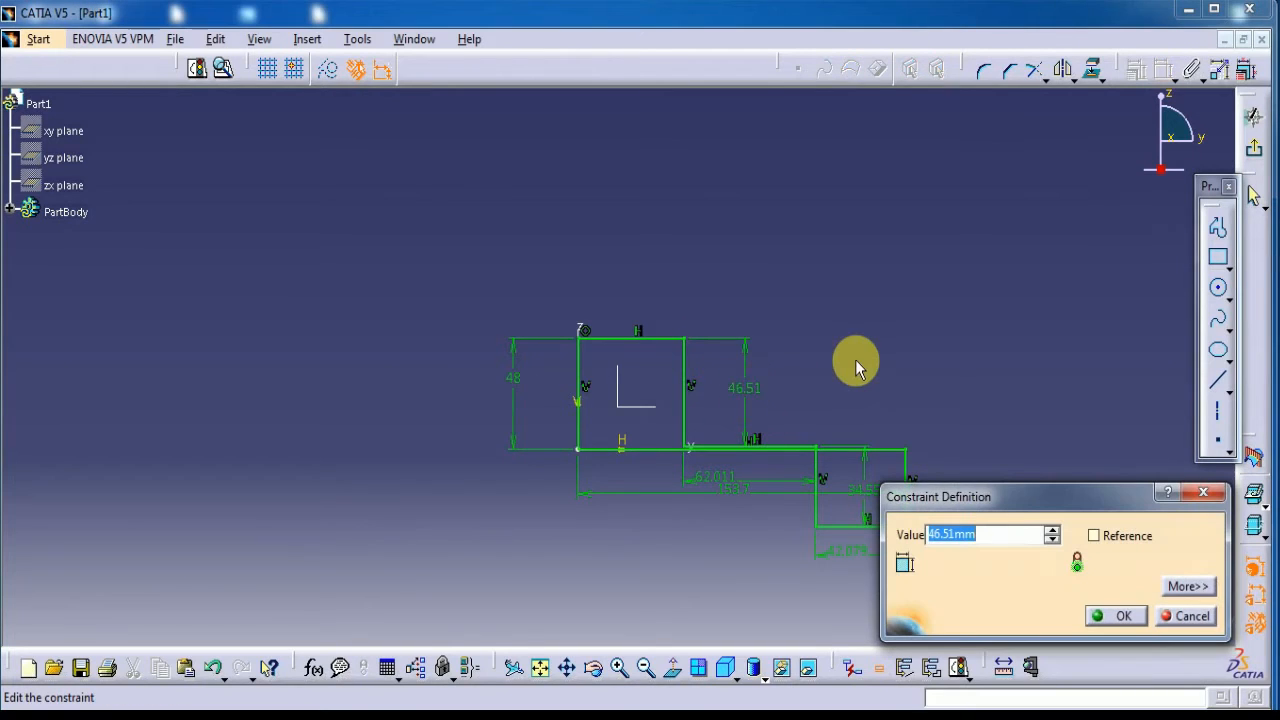
type("16")
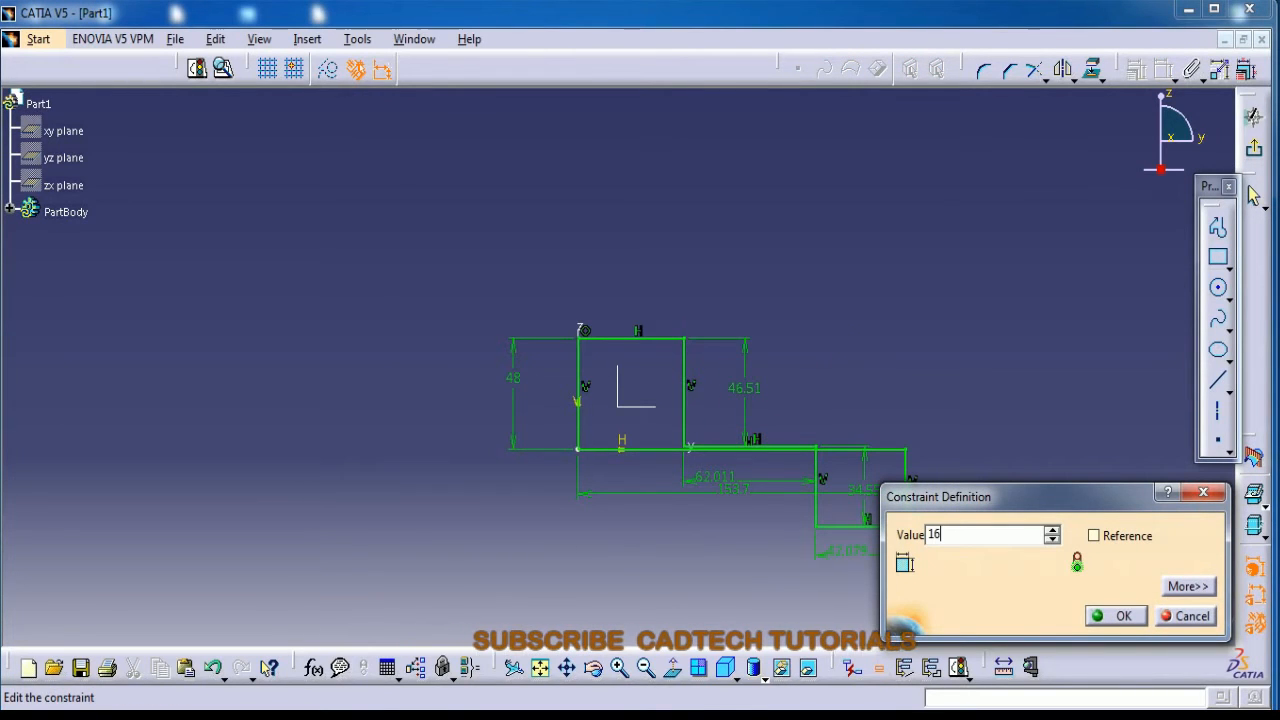
key("Return")
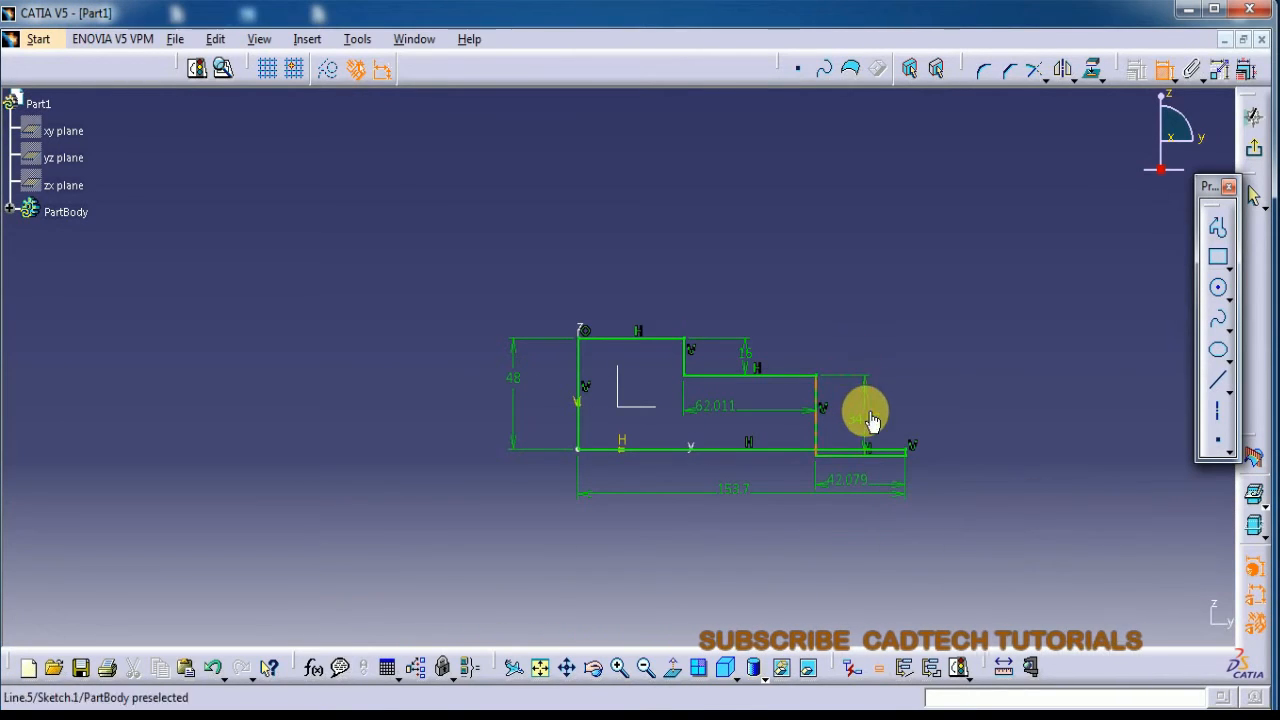
double_click(868, 422)
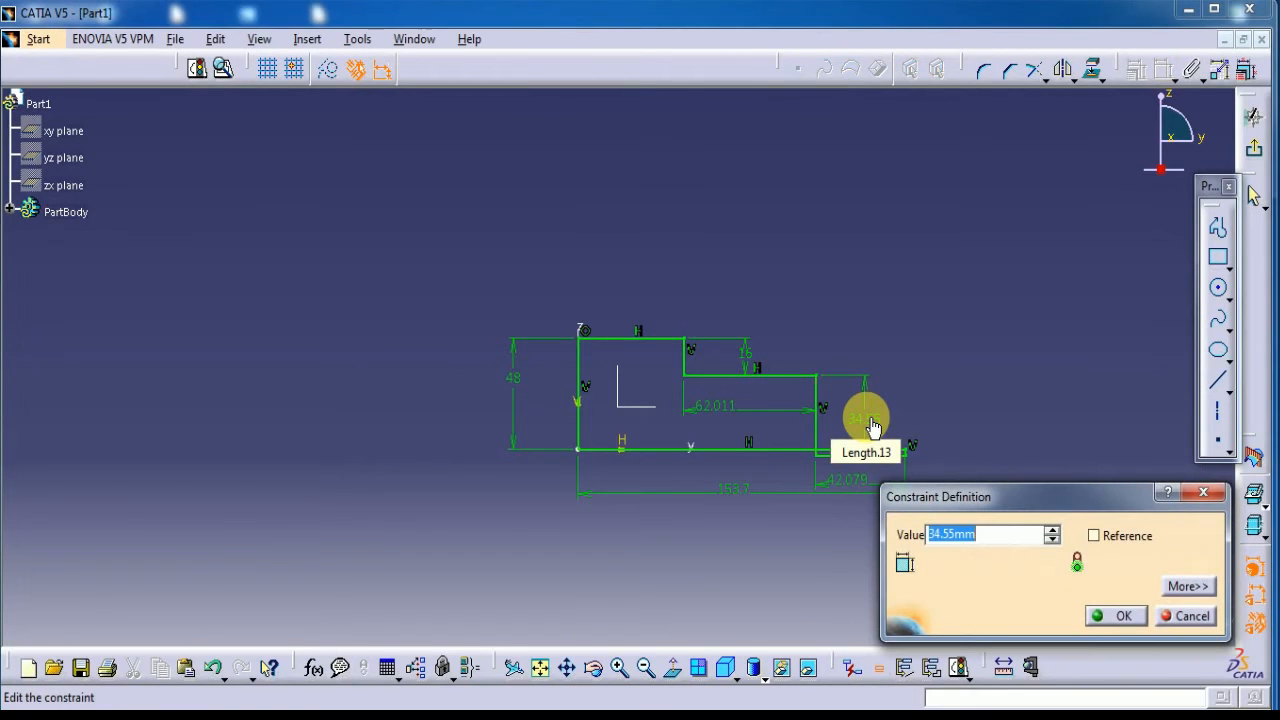
type("1")
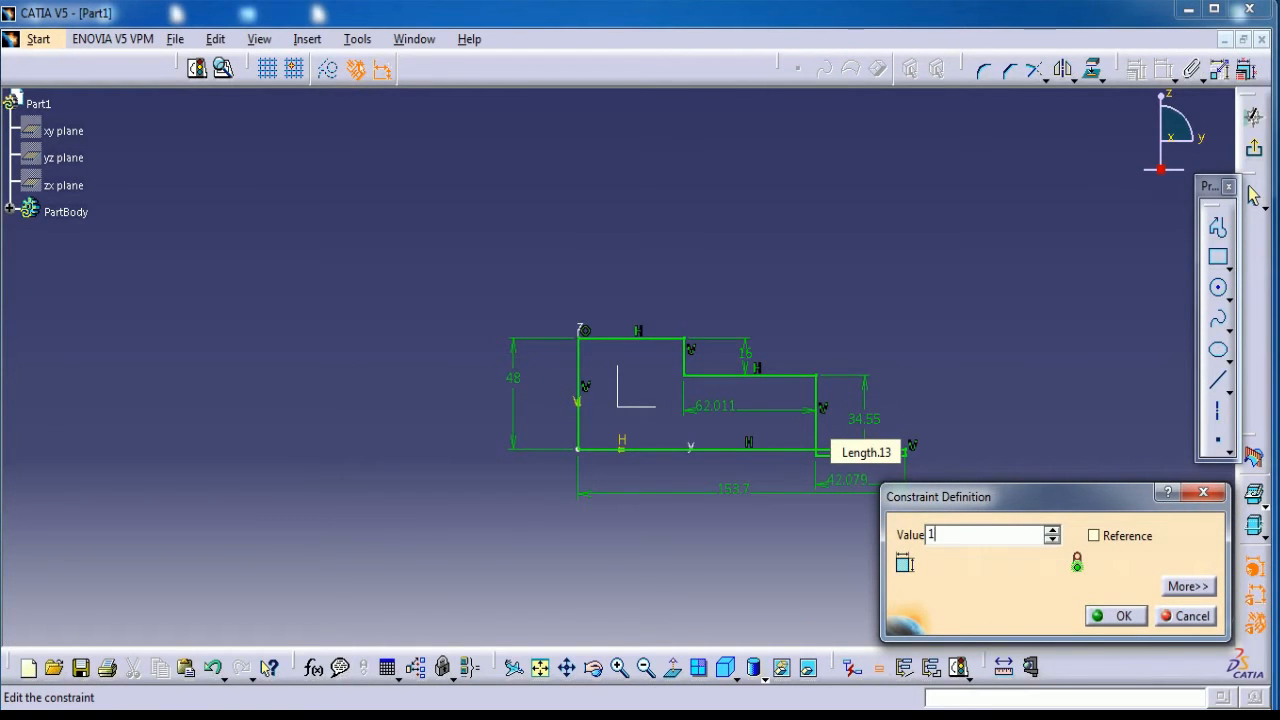
type("6")
key("Return")
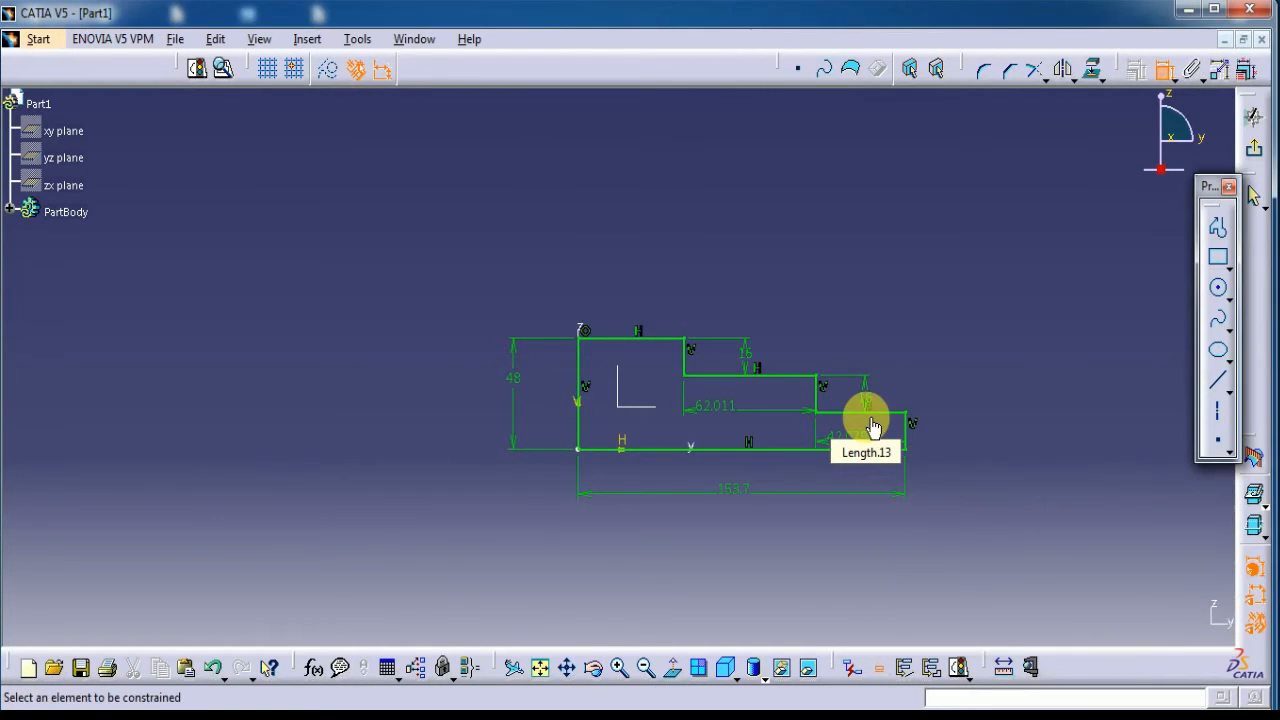
- Set the lengths of the middle and lowest treads to 24 mm each
double_click(727, 414)
type("24mm")
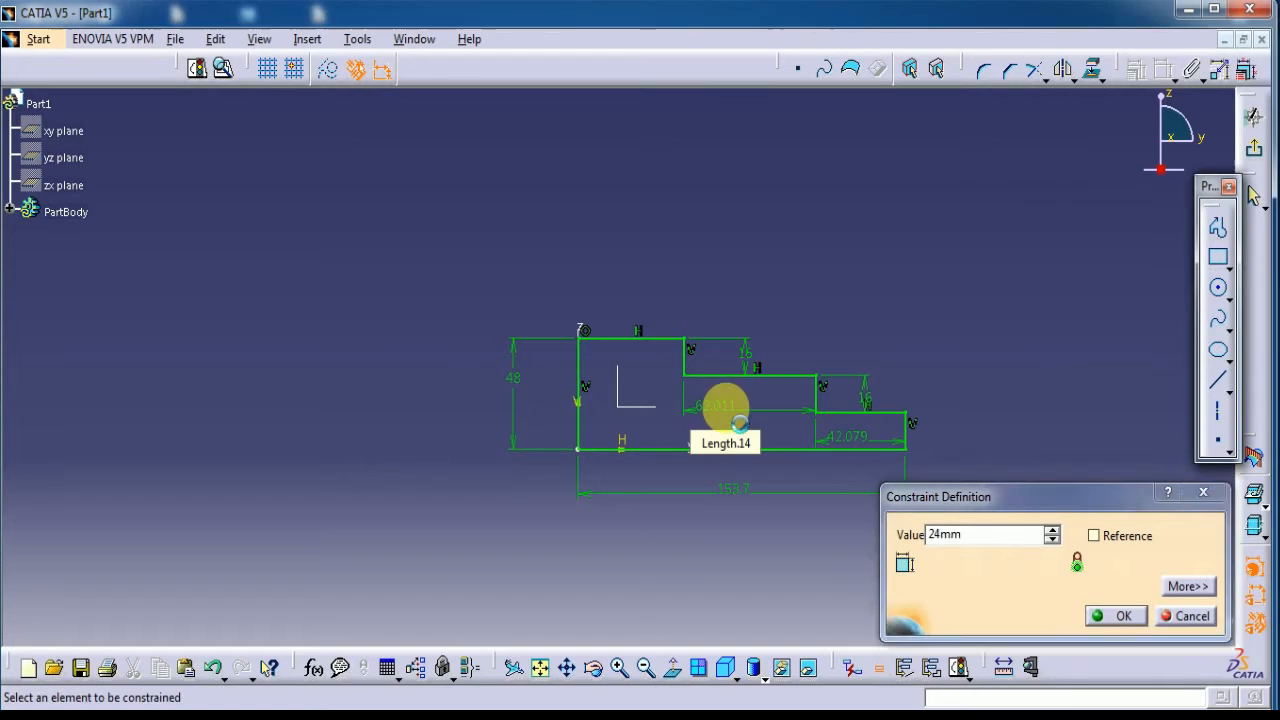
key("Return")
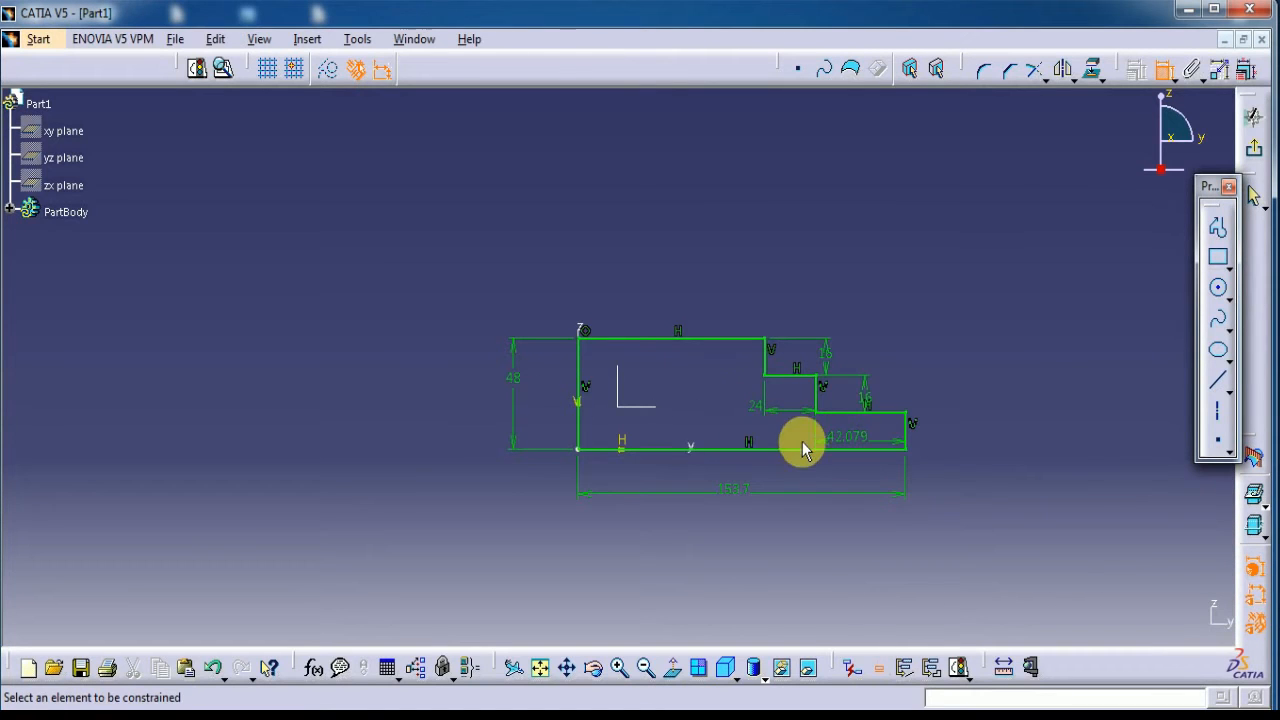
double_click(850, 435)
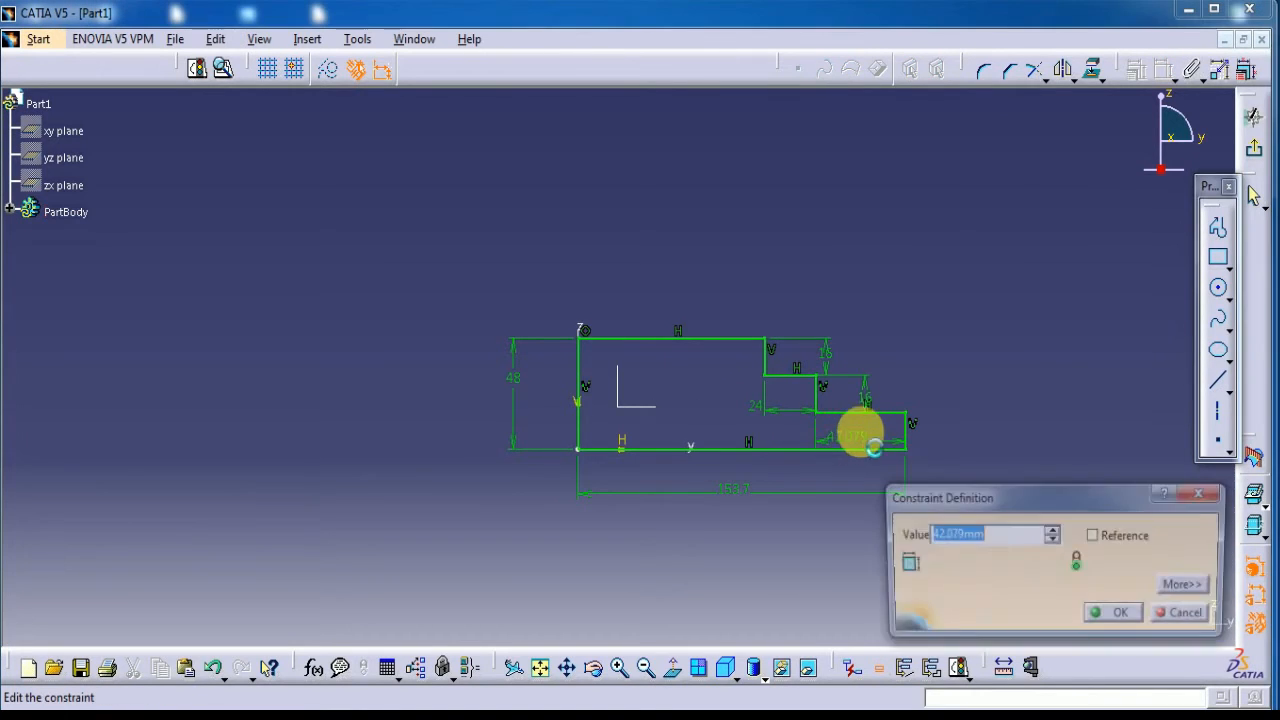
type("24")
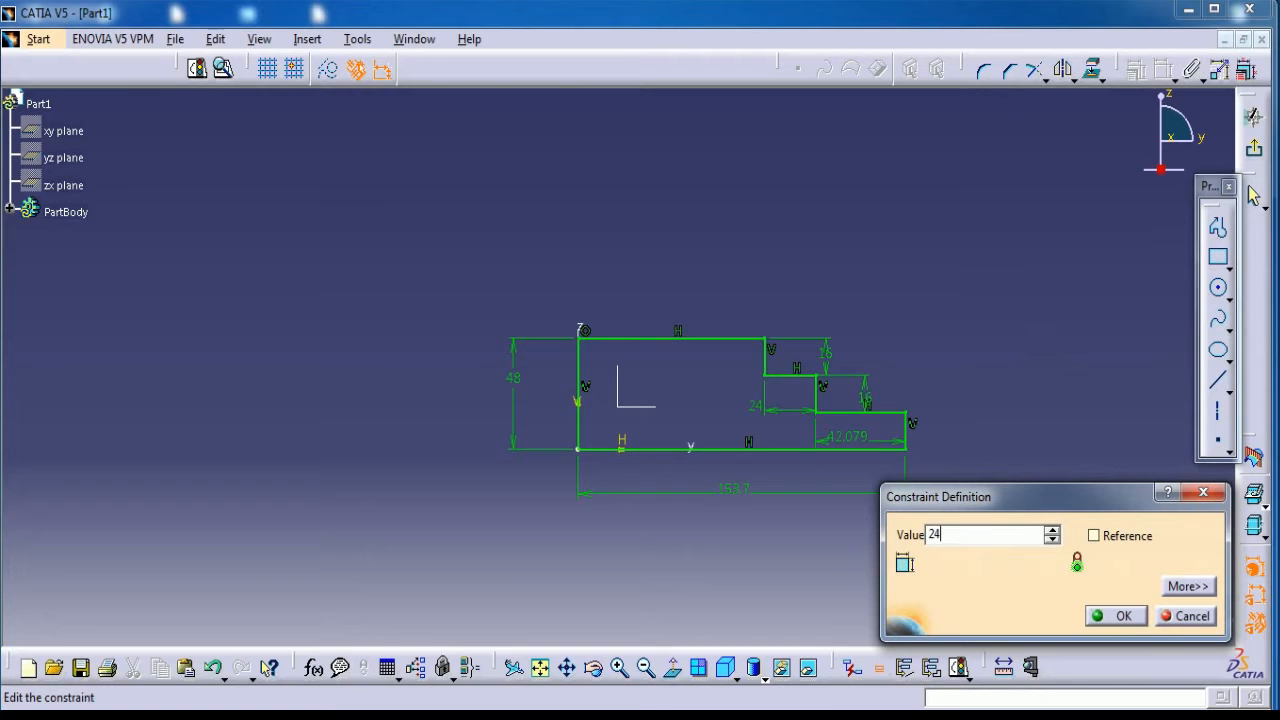
key("Return")
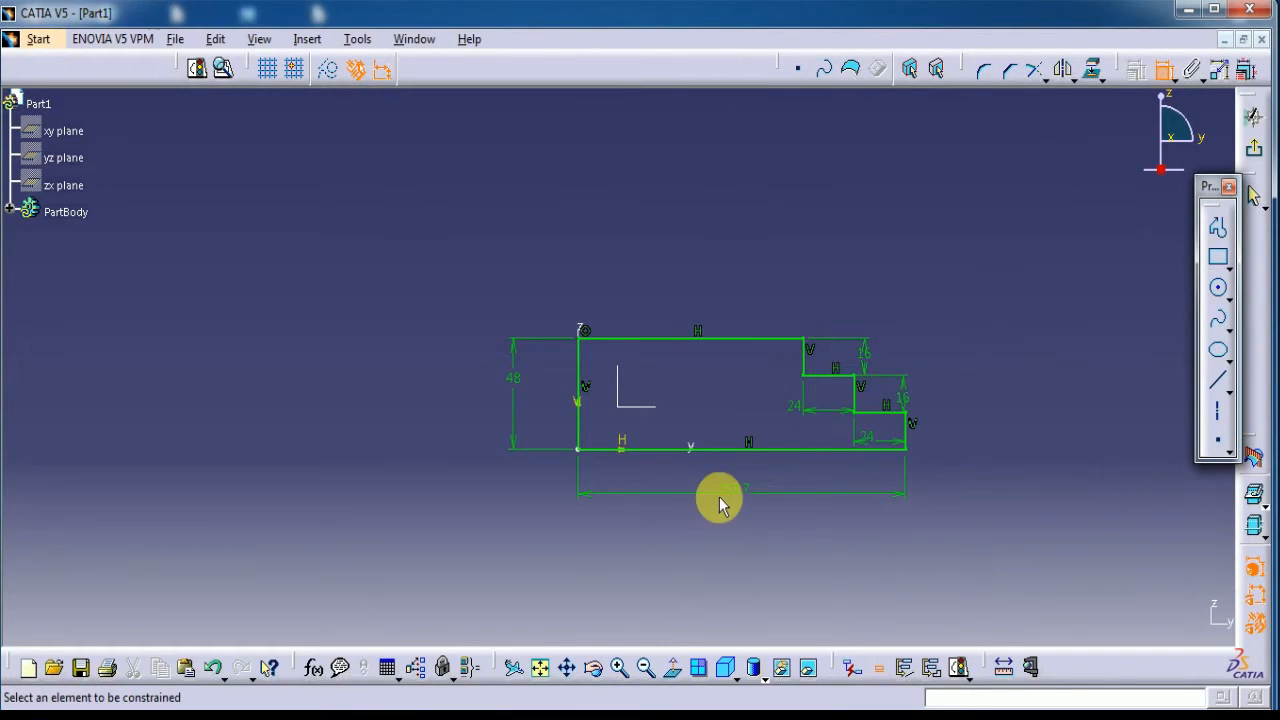
- Set the profile's overall base width to 72 mm and exit the sketch
double_click(730, 486)
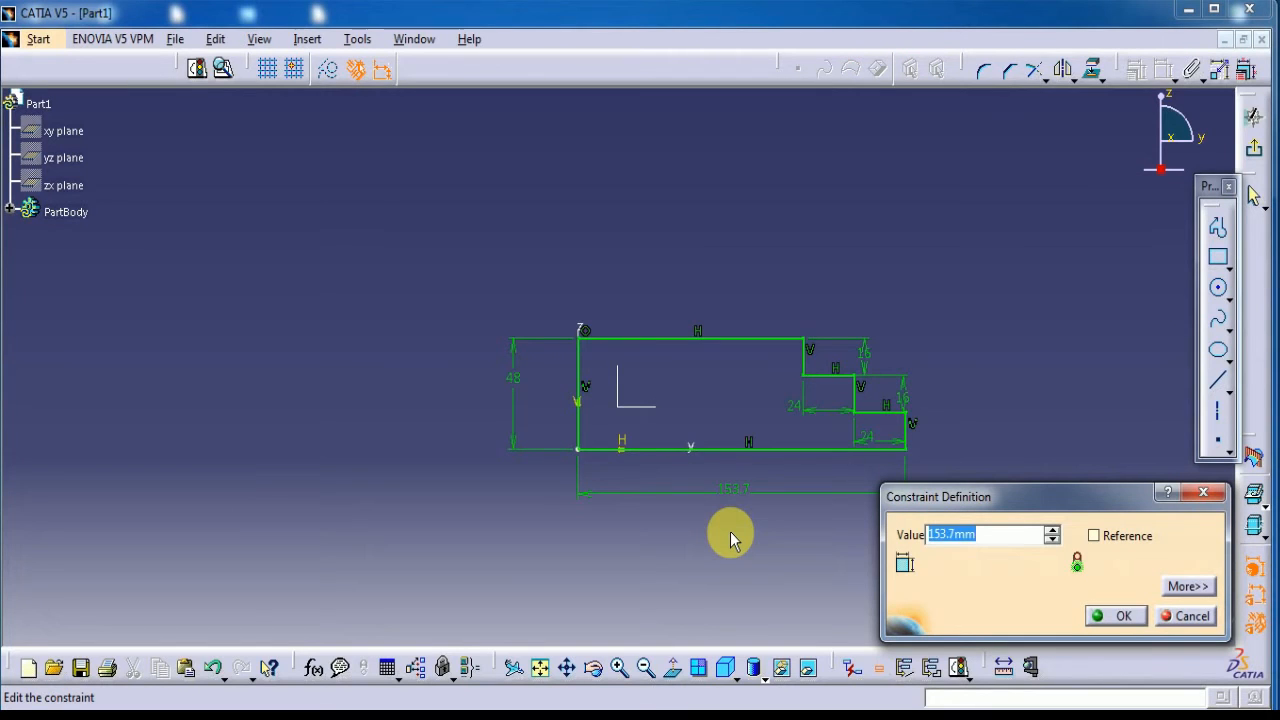
type("72")
key("Return")
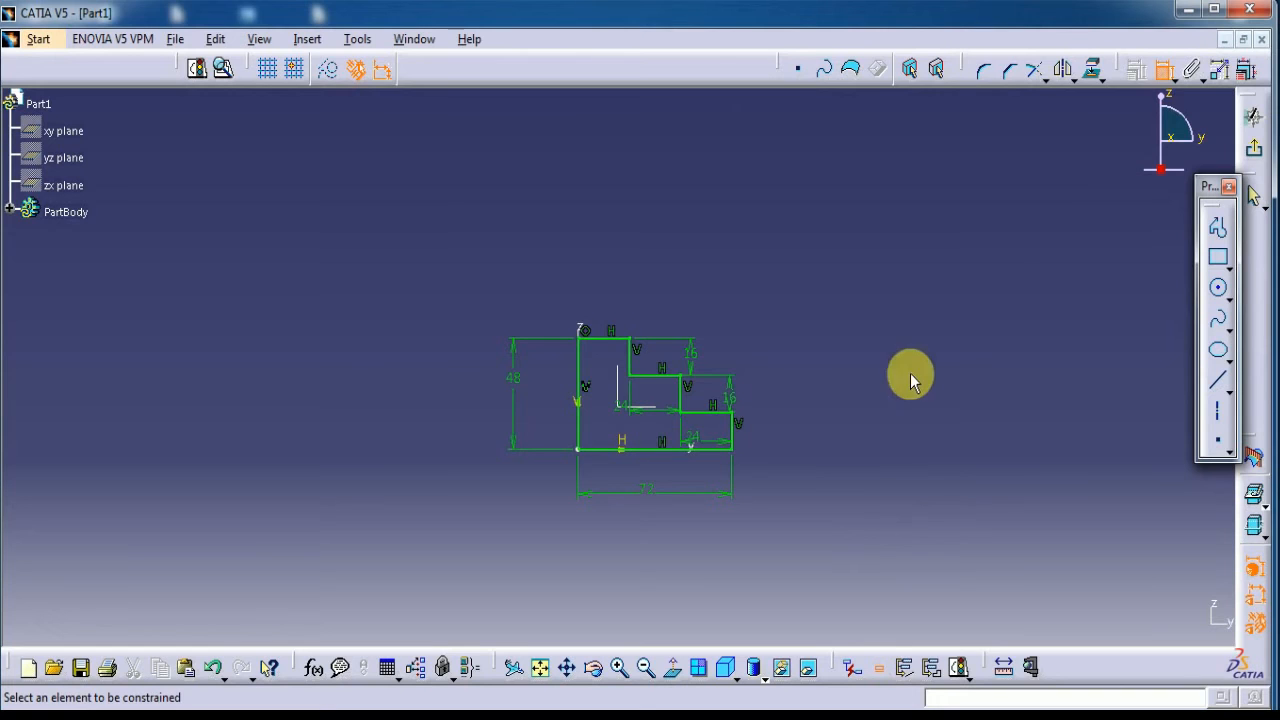
left_click(1257, 151)
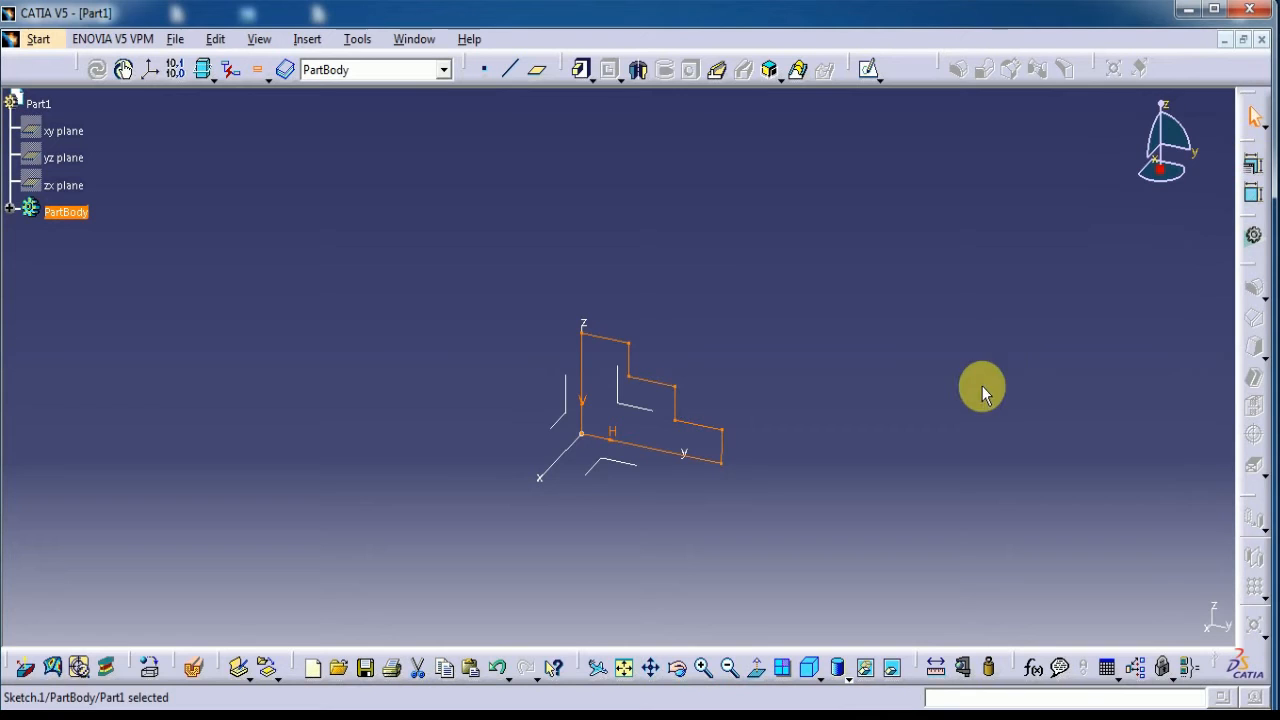
- Pad the staircase profile to a length of 104 mm
left_click(582, 71)
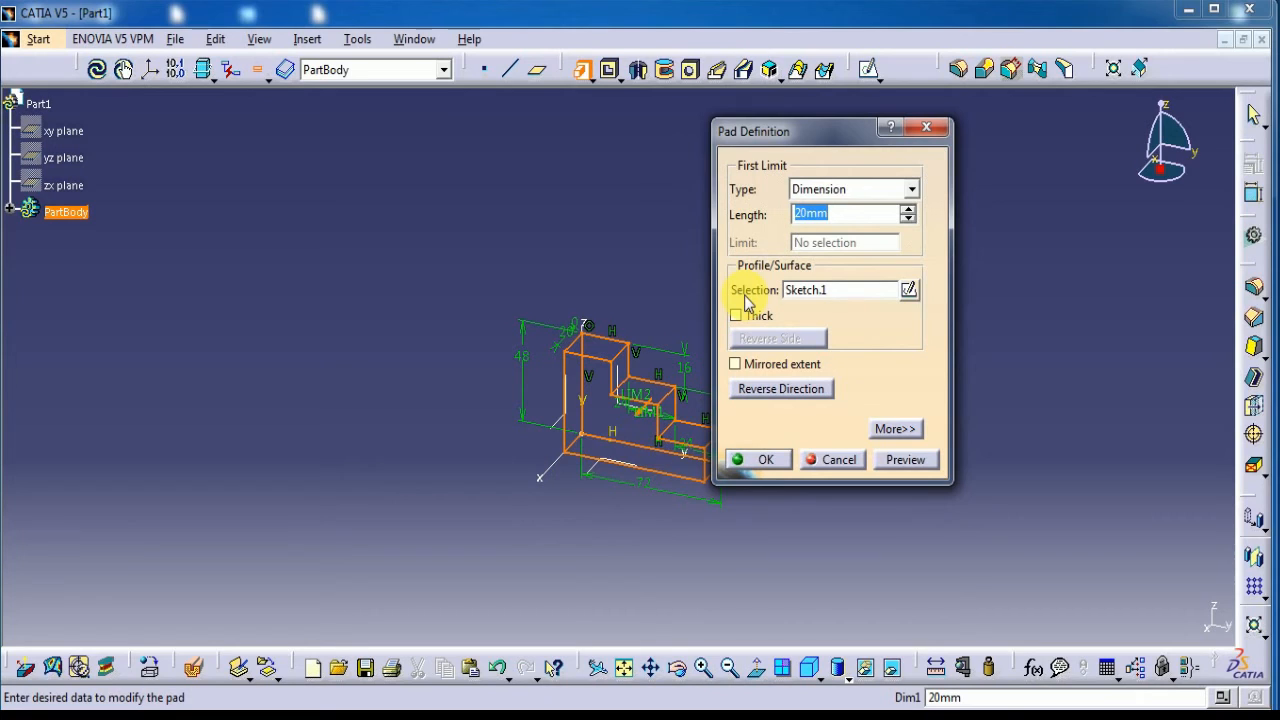
type("1")
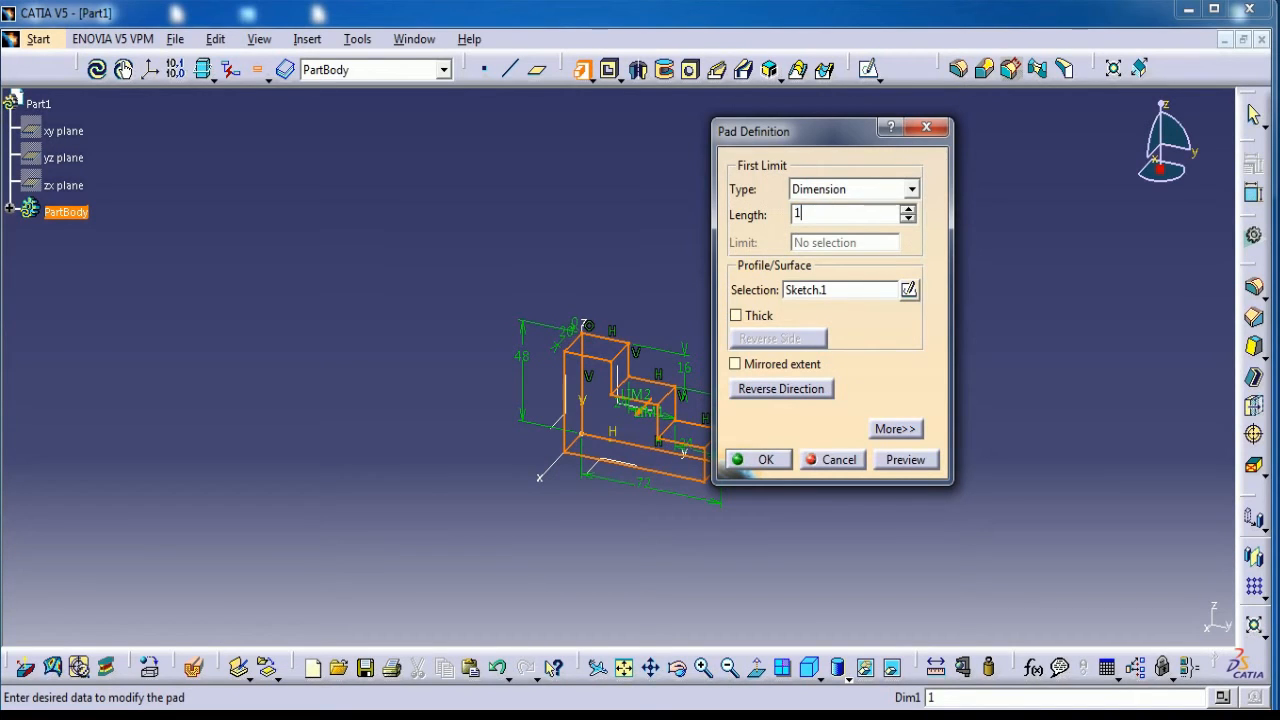
type("04")
left_click(905, 465)
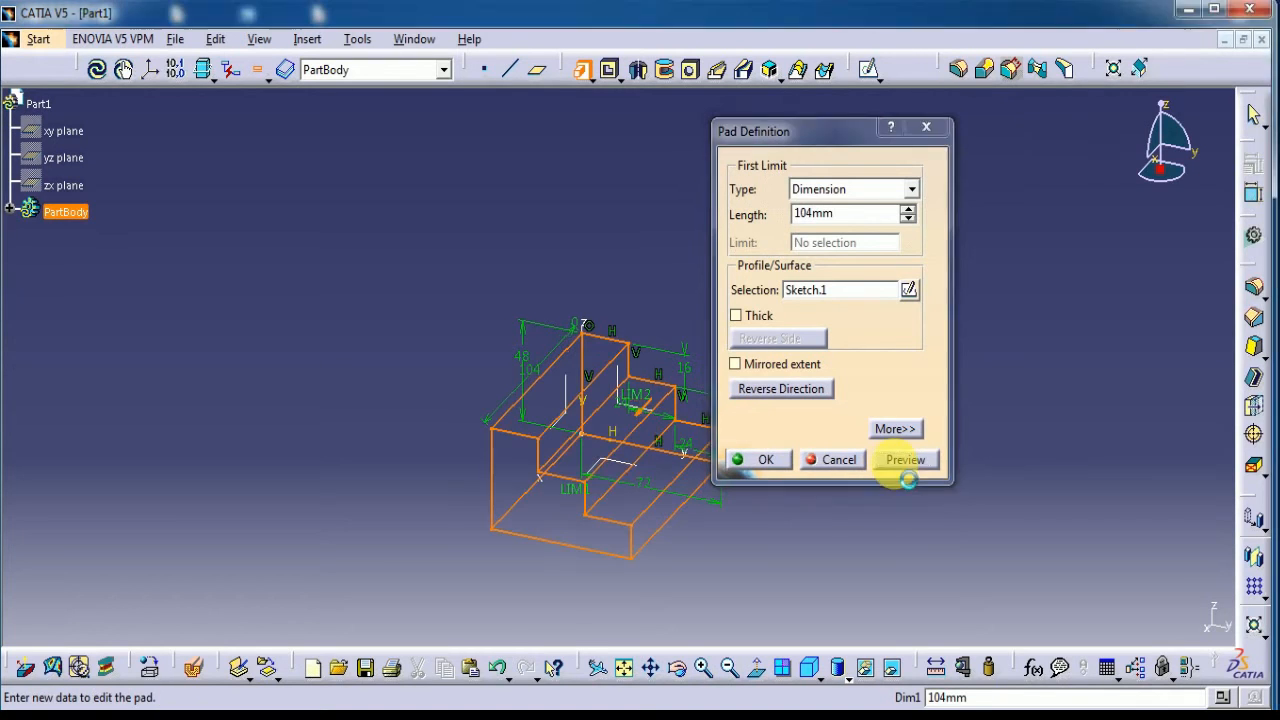
left_click(768, 462)
left_click(784, 516)
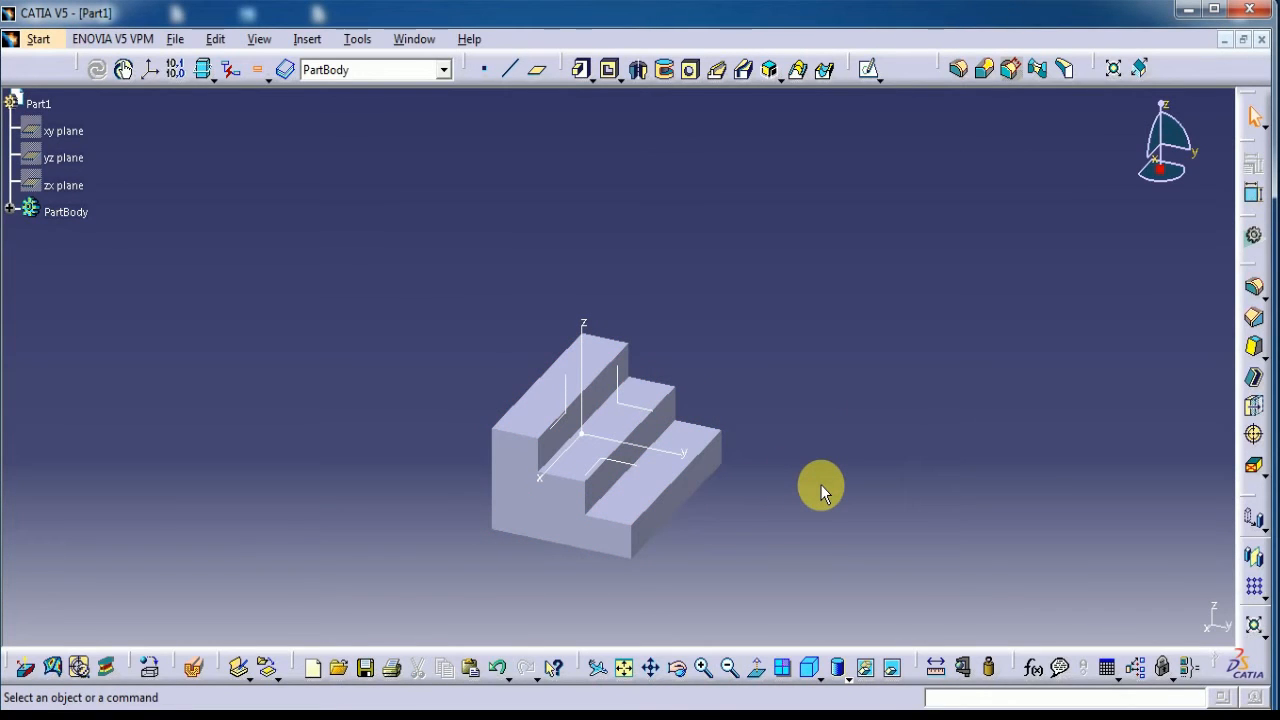
- Start a positioned sketch on the highest step's top face with the H direction reversed and the axes swapped
left_click(612, 364)
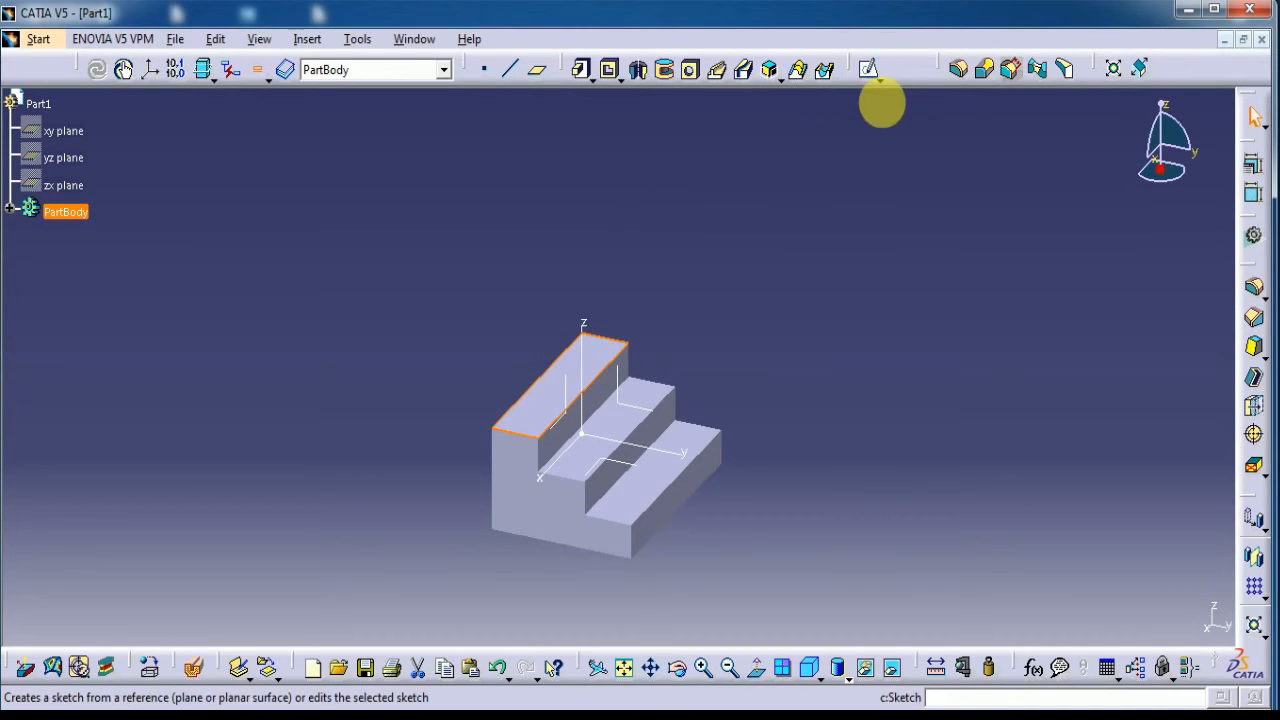
left_click(872, 78)
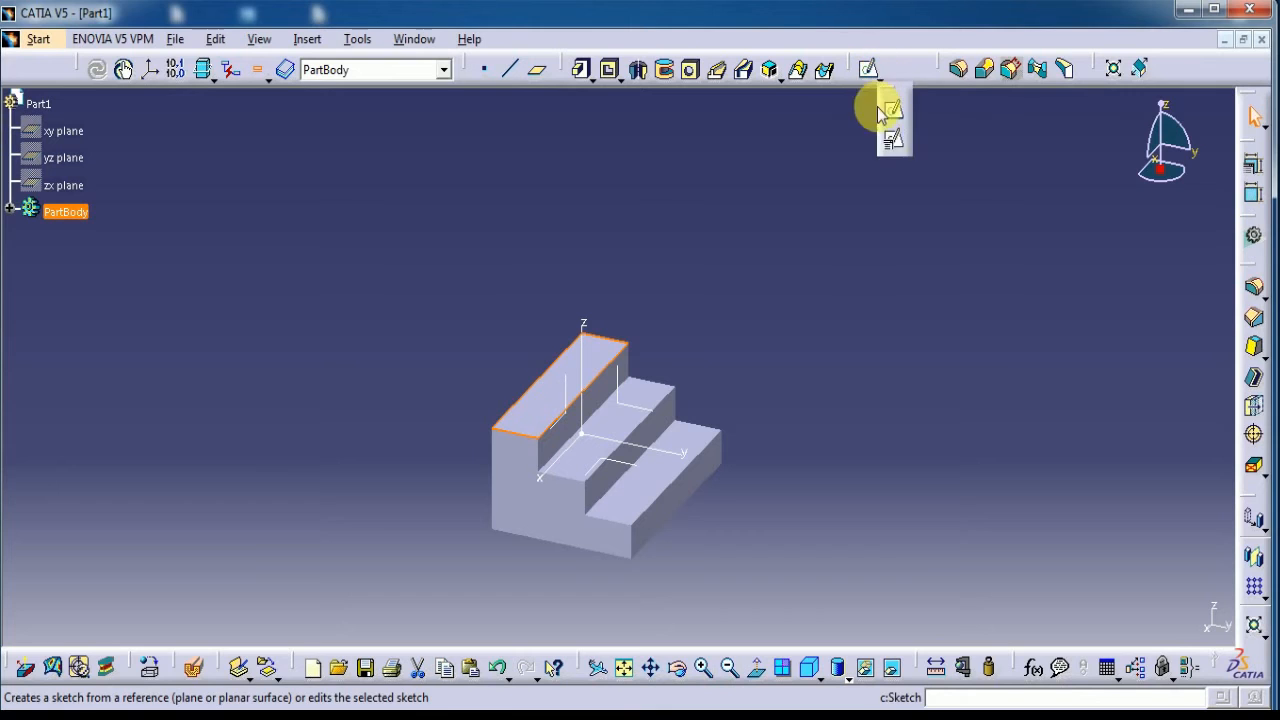
left_click(894, 146)
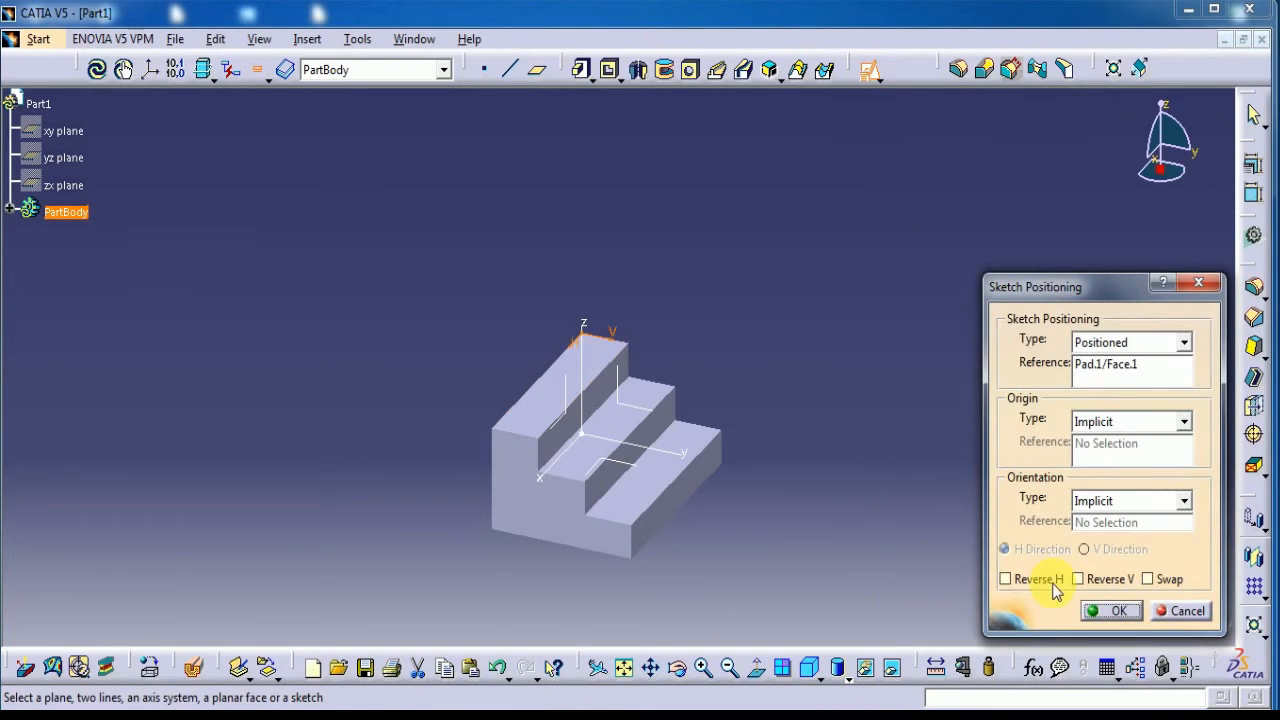
left_click(1029, 581)
left_click(1163, 583)
left_click(1108, 610)
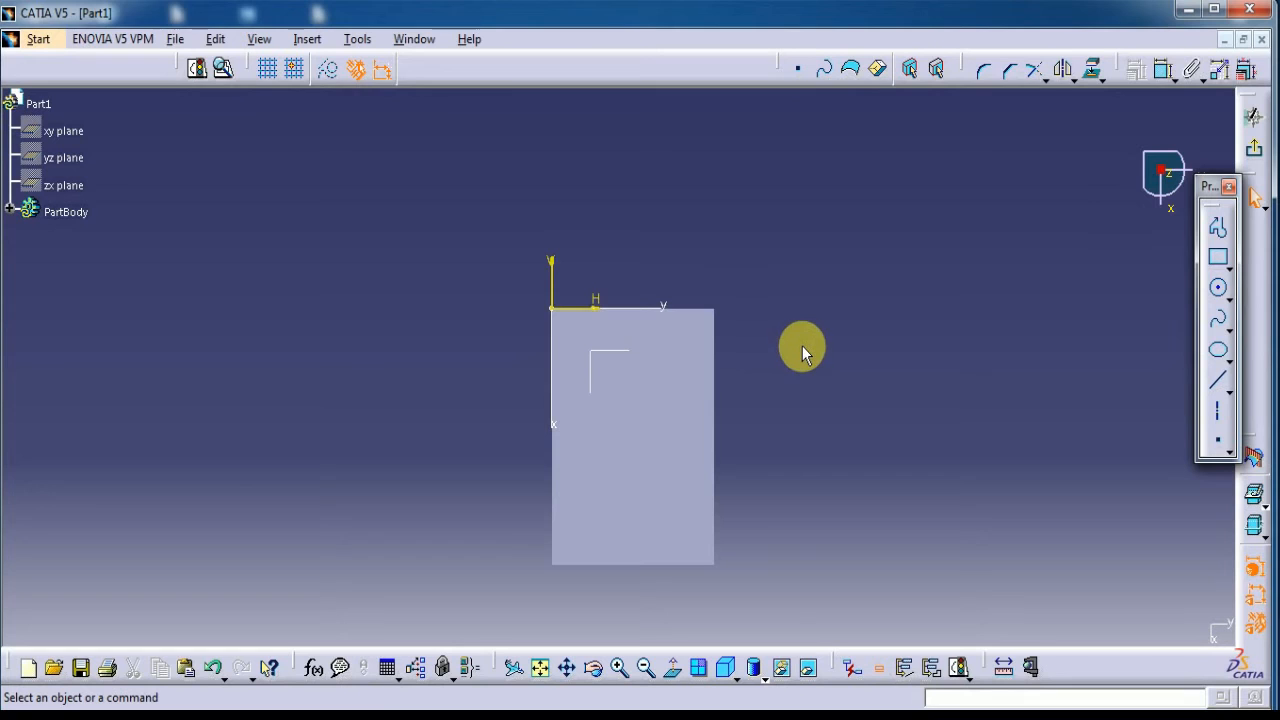
- Sketch a rectangle about 115 mm wide and 22 mm high just above the part's outline, clear of the sketch axes
left_click(1219, 257)
left_click(604, 193)
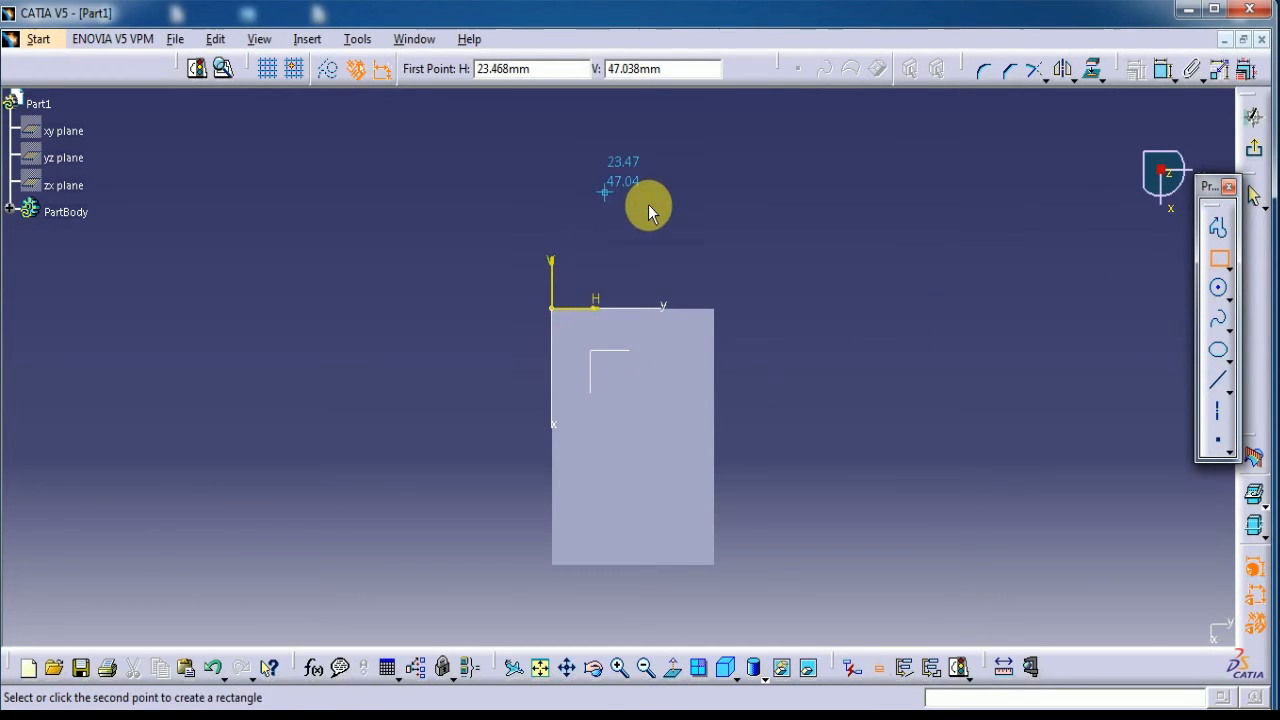
left_click(864, 245)
- Dimension the rectangle's long side and set its width to 72 mm
left_click(1164, 68)
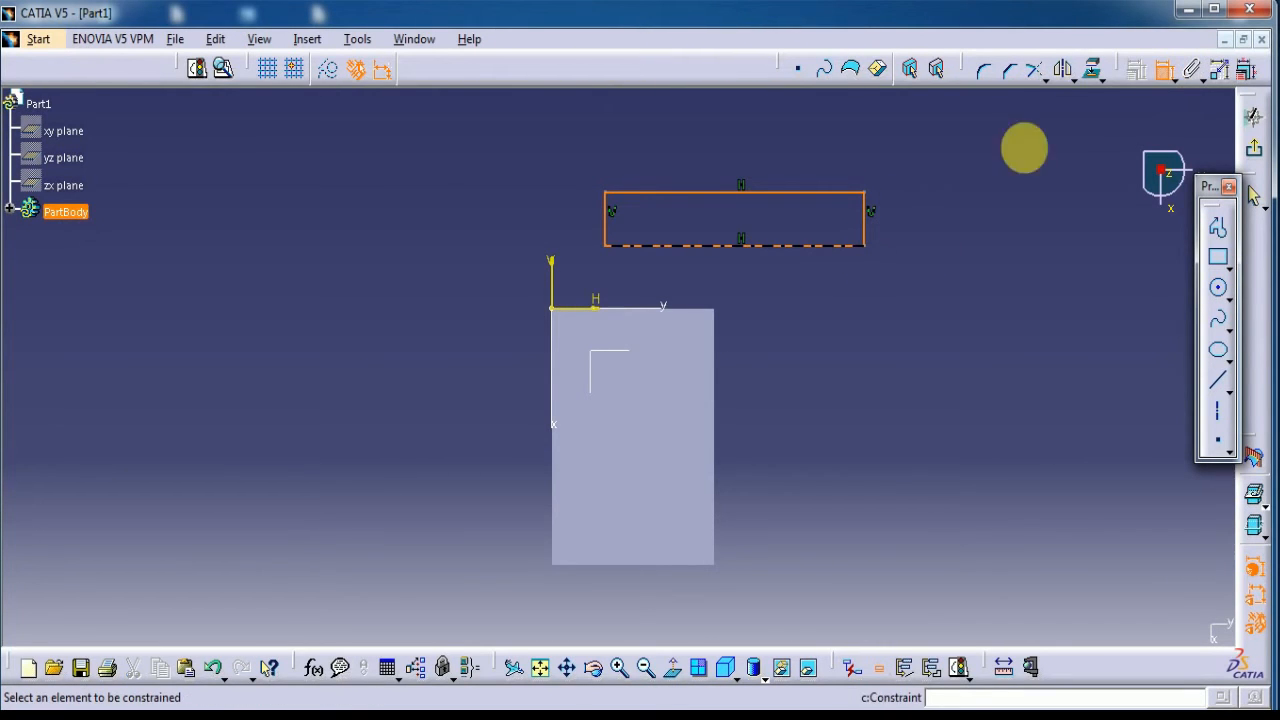
left_click(836, 204)
left_click(826, 152)
double_click(826, 152)
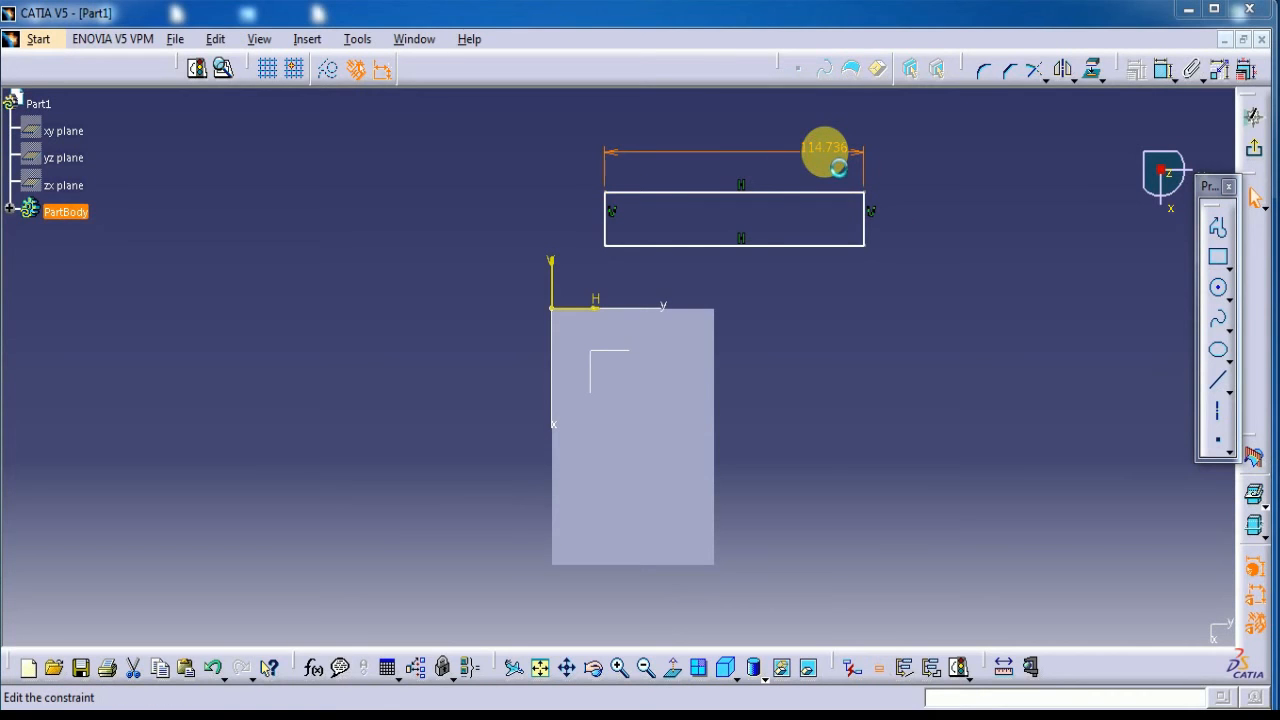
type("7")
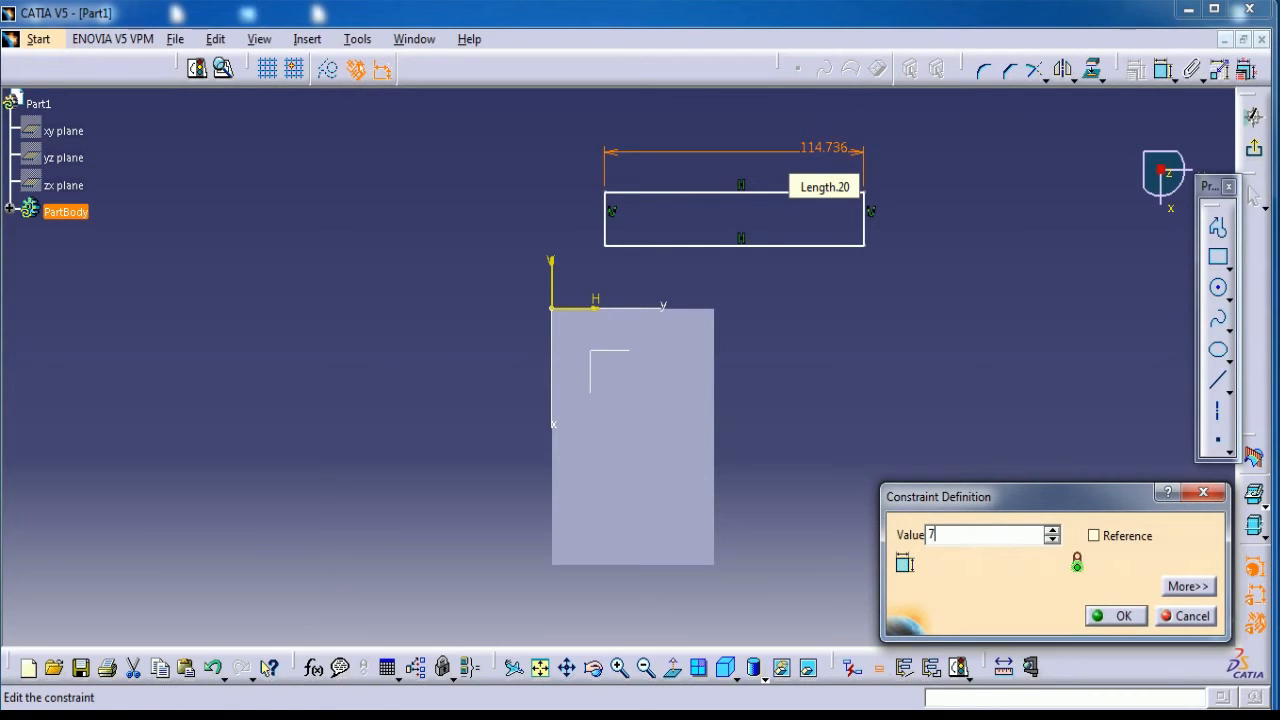
key("Return")
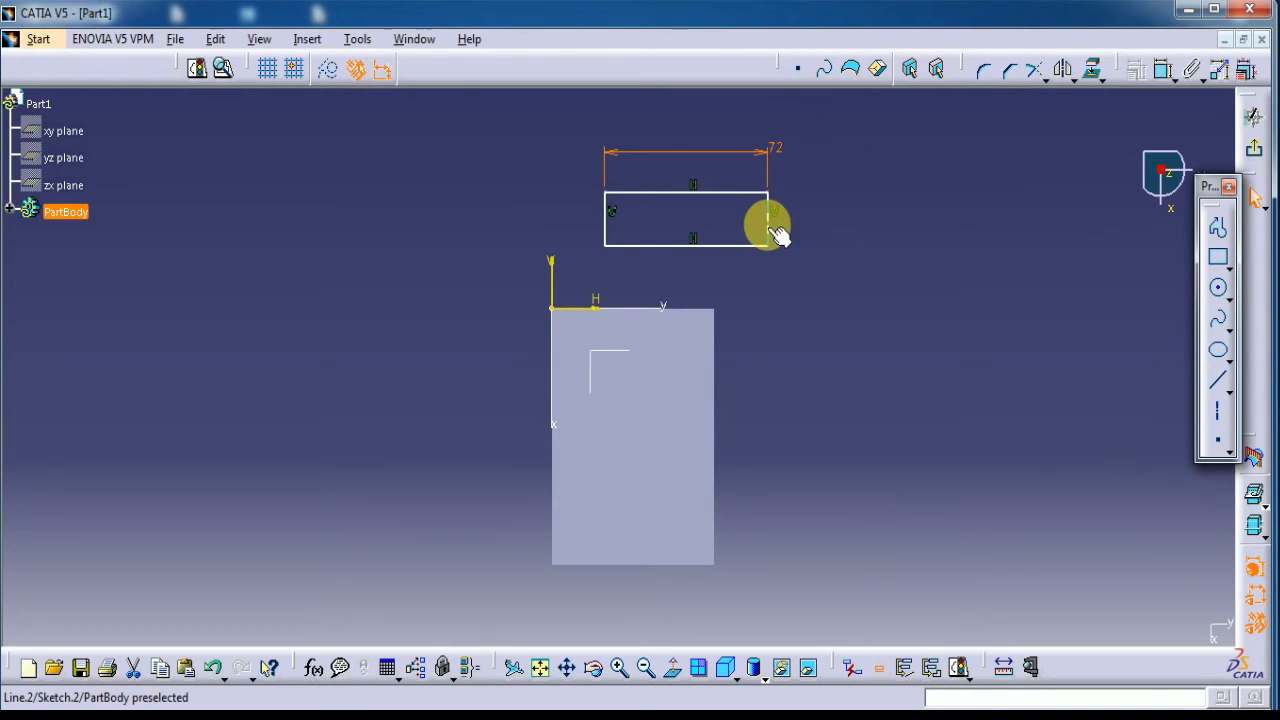
- Dimension the rectangle's short side and set its height to 24 mm
left_click(769, 230)
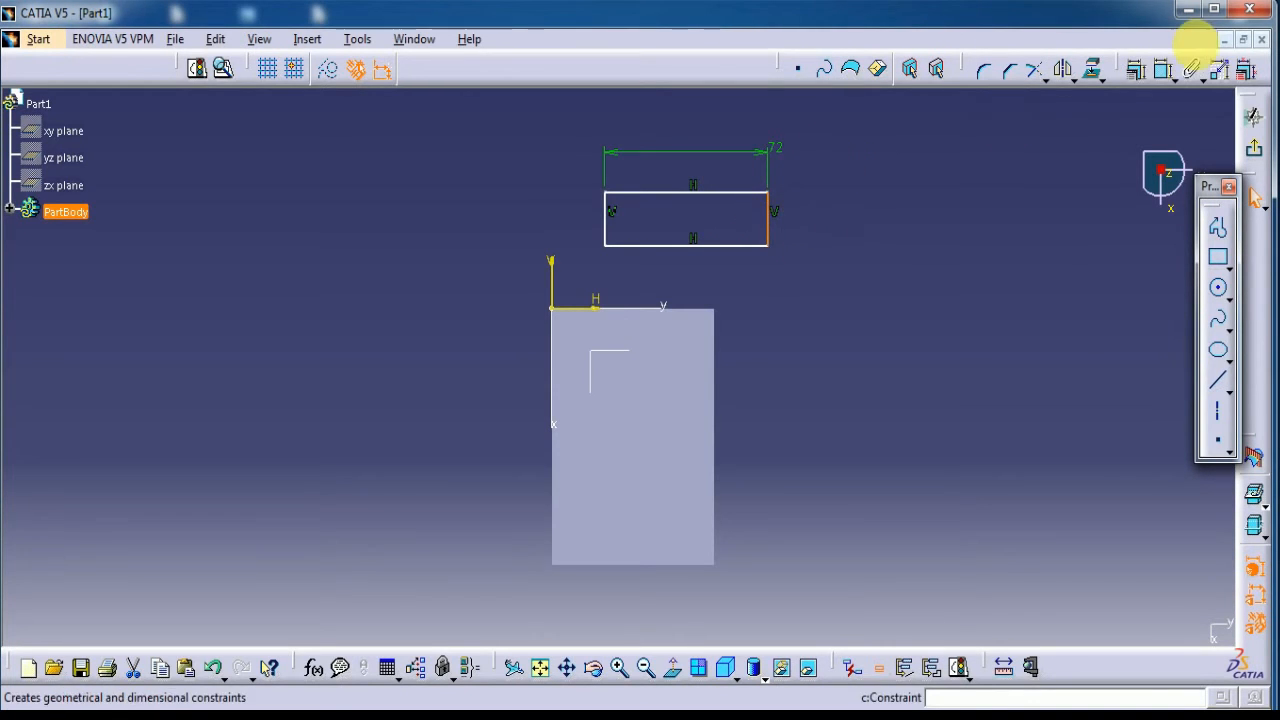
left_click(1163, 69)
left_click(878, 226)
double_click(878, 224)
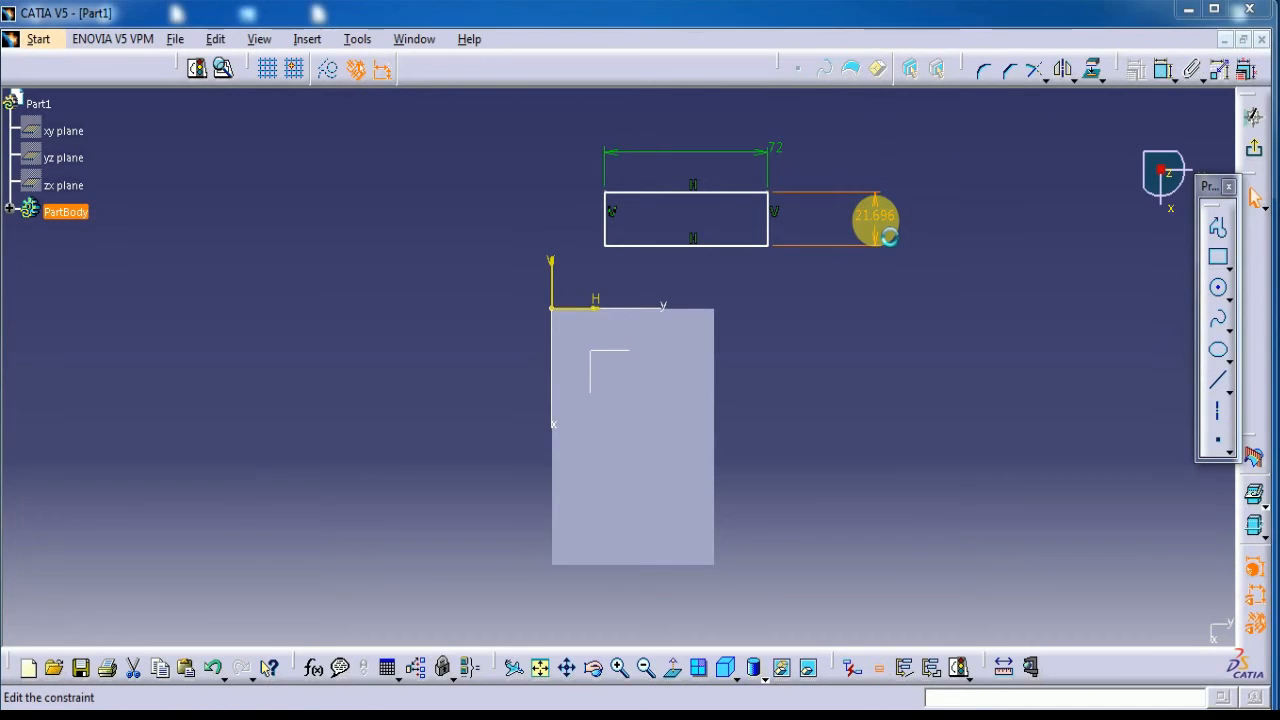
type("24")
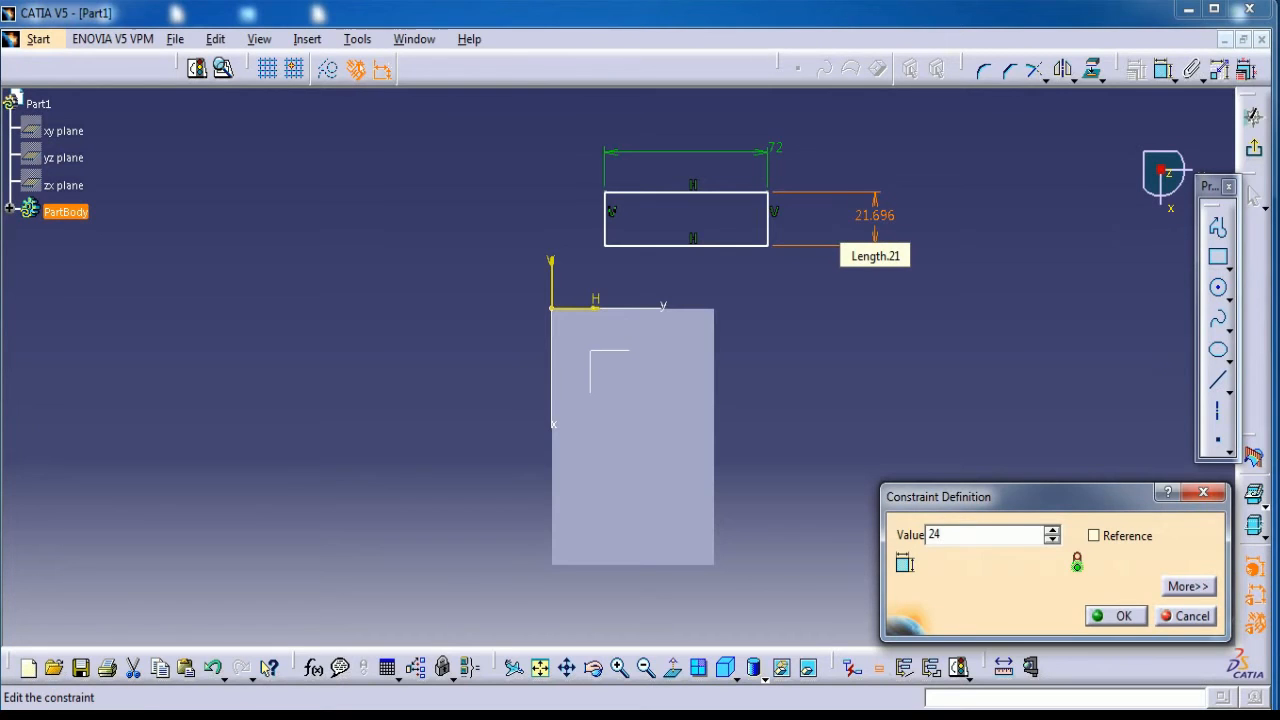
key("Return")
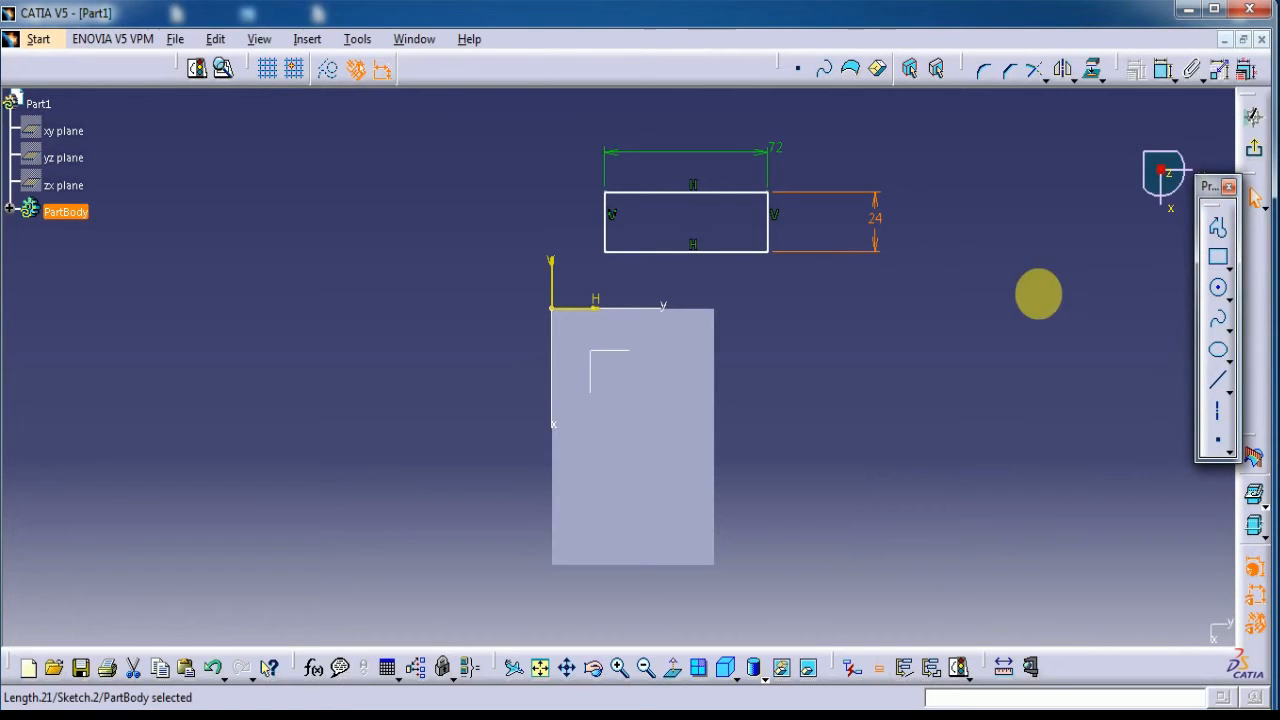
- Constrain the rectangle's upper side to be coincident with the sketch's horizontal axis
left_click(1160, 70)
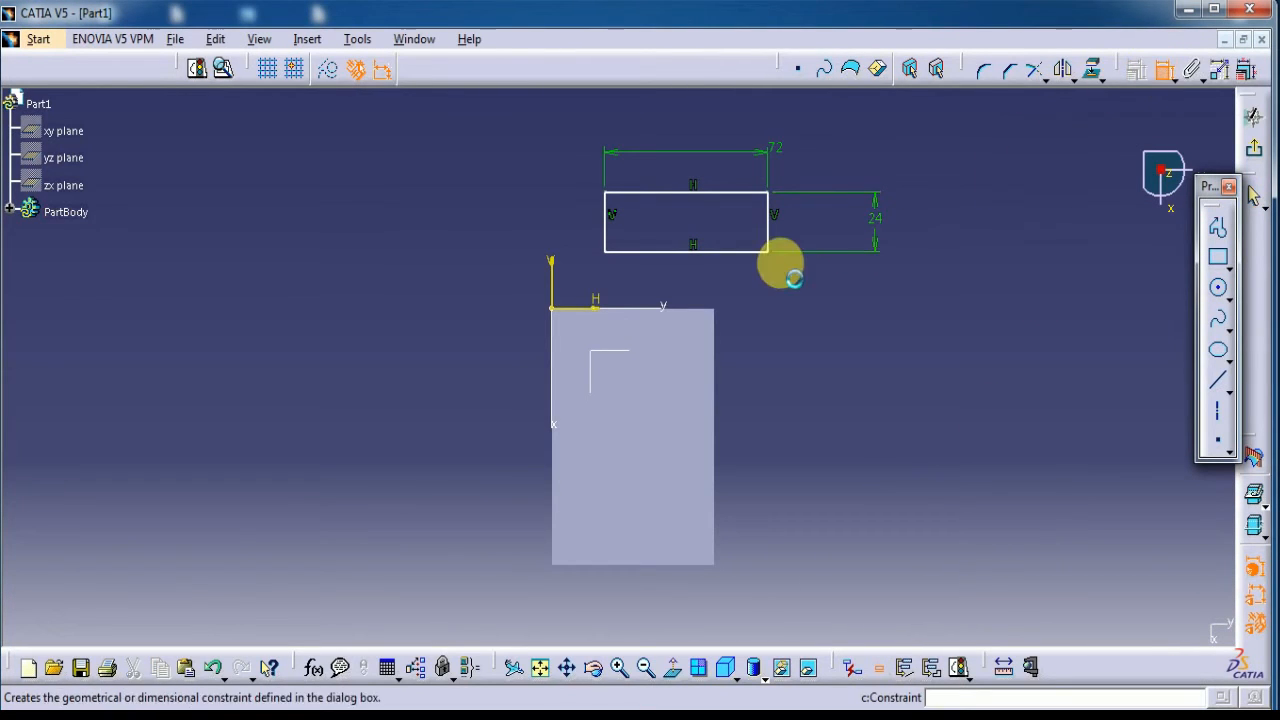
left_click(651, 194)
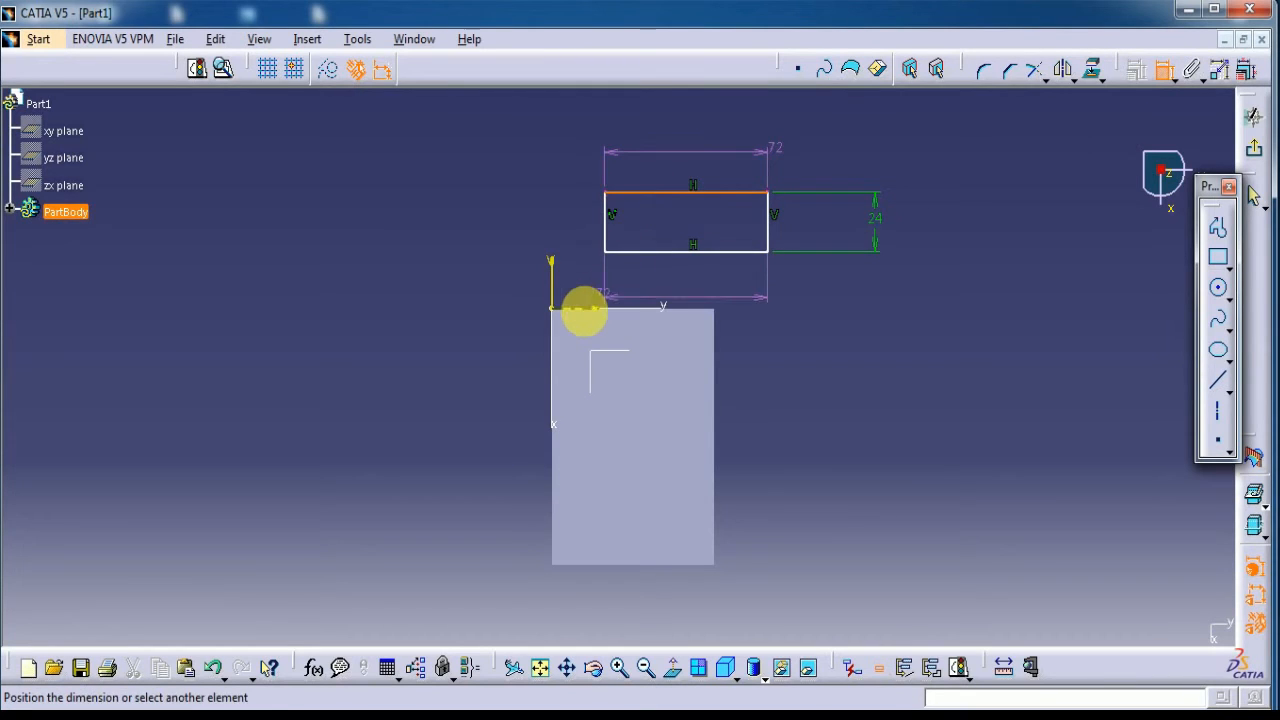
left_click(593, 312)
right_click(977, 192)
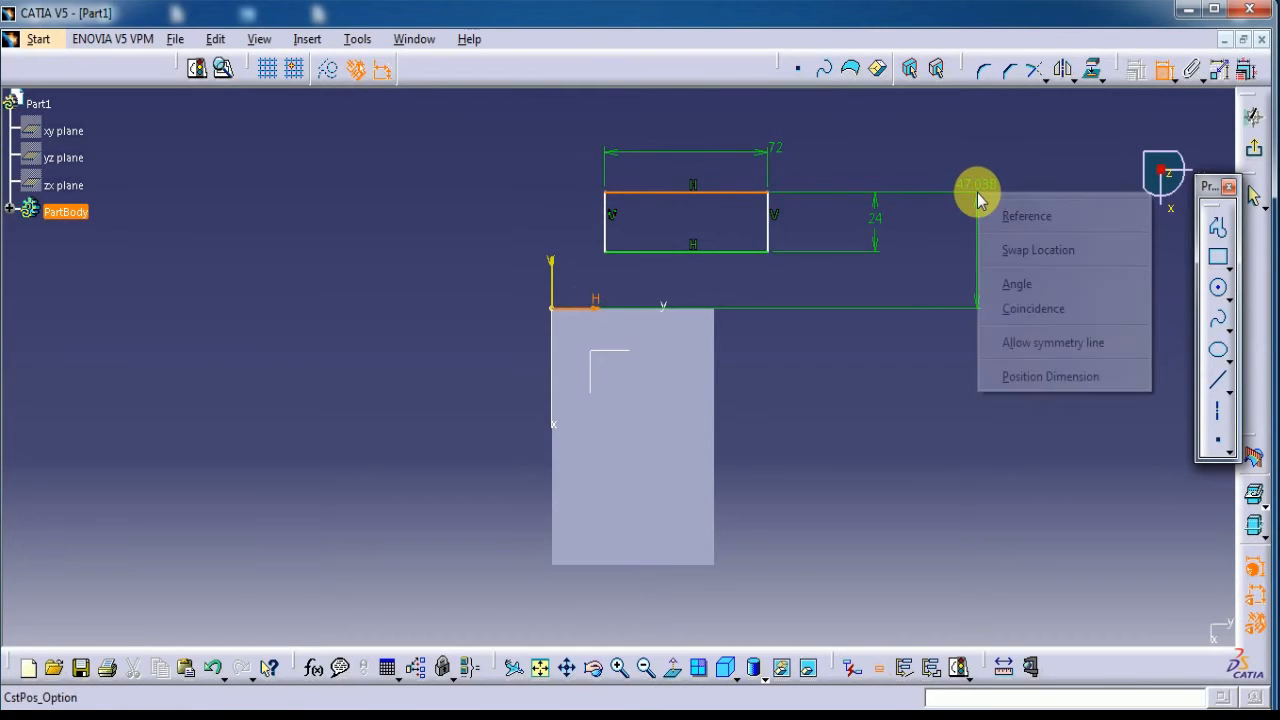
left_click(1000, 306)
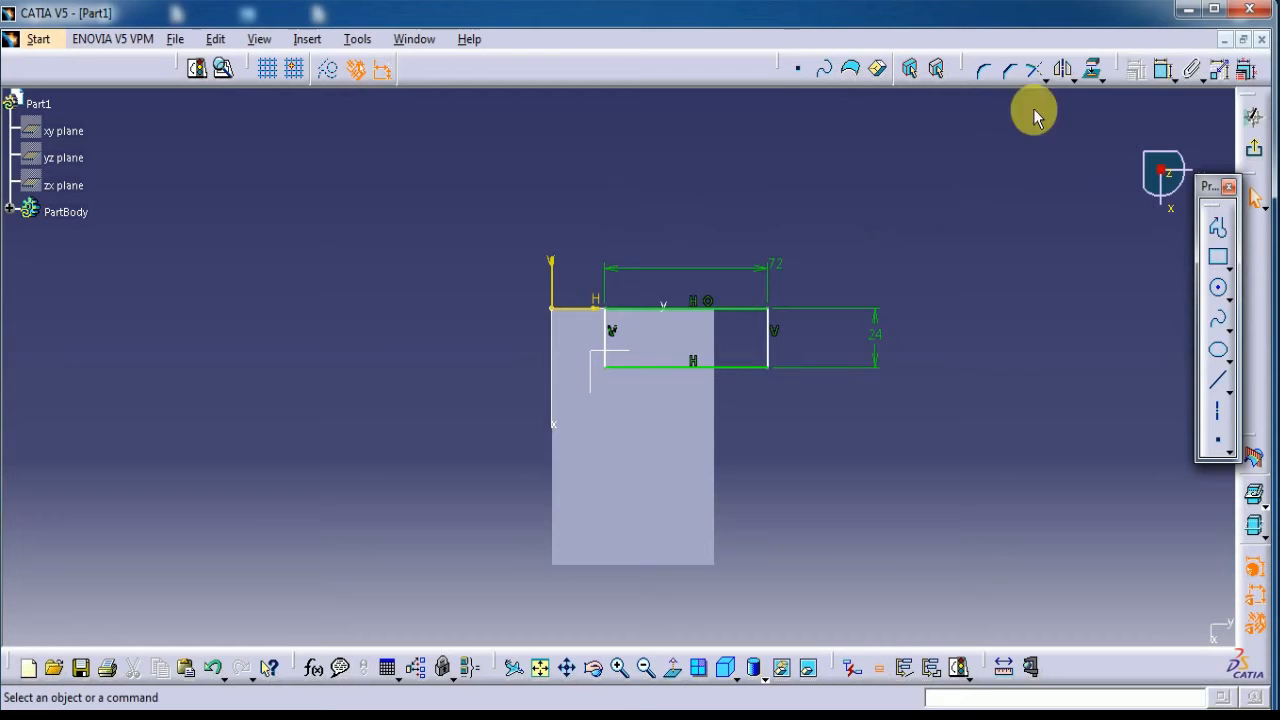
- Make the rectangle's left side coincident with the sketch's vertical axis and exit the sketch
left_click(1163, 72)
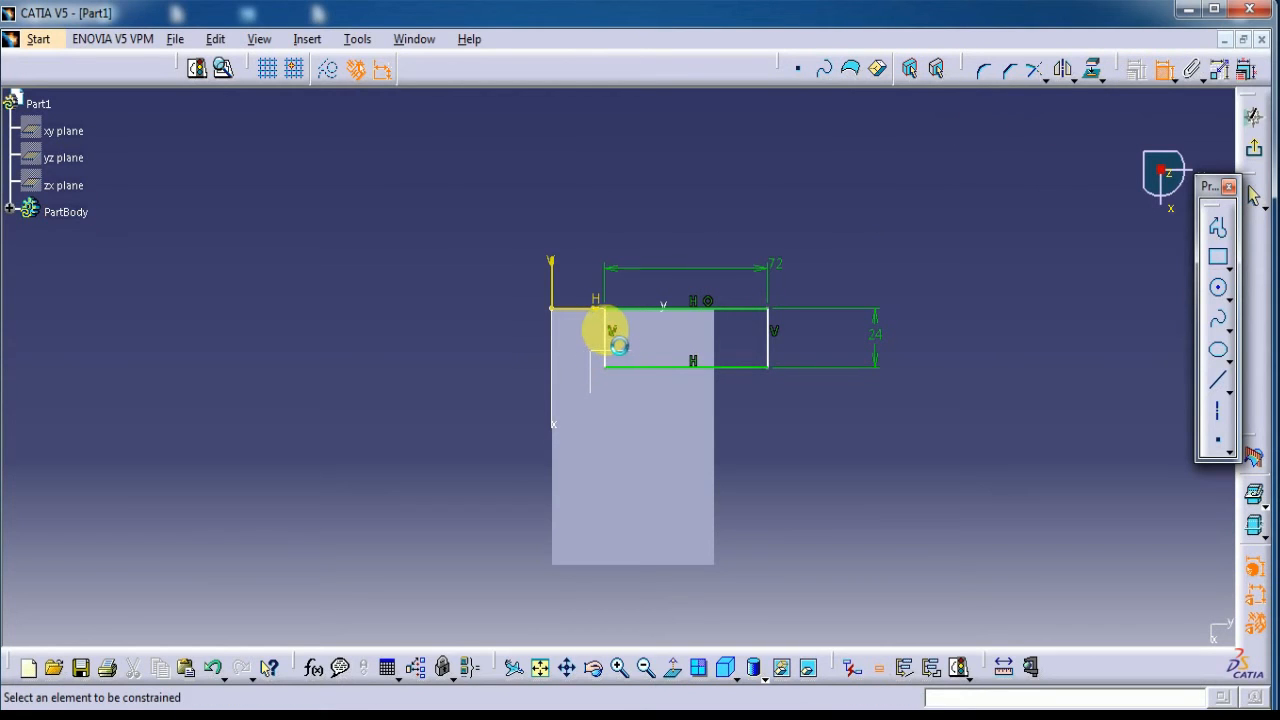
left_click(607, 332)
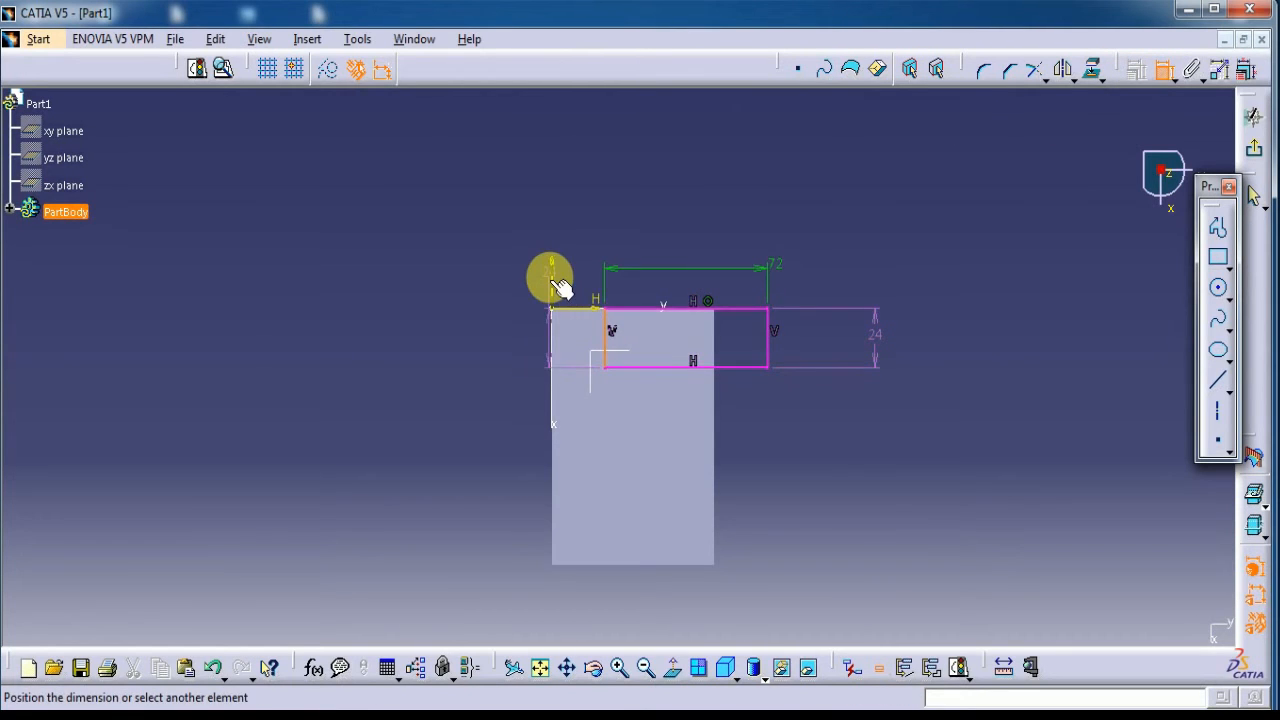
left_click(553, 282)
right_click(632, 180)
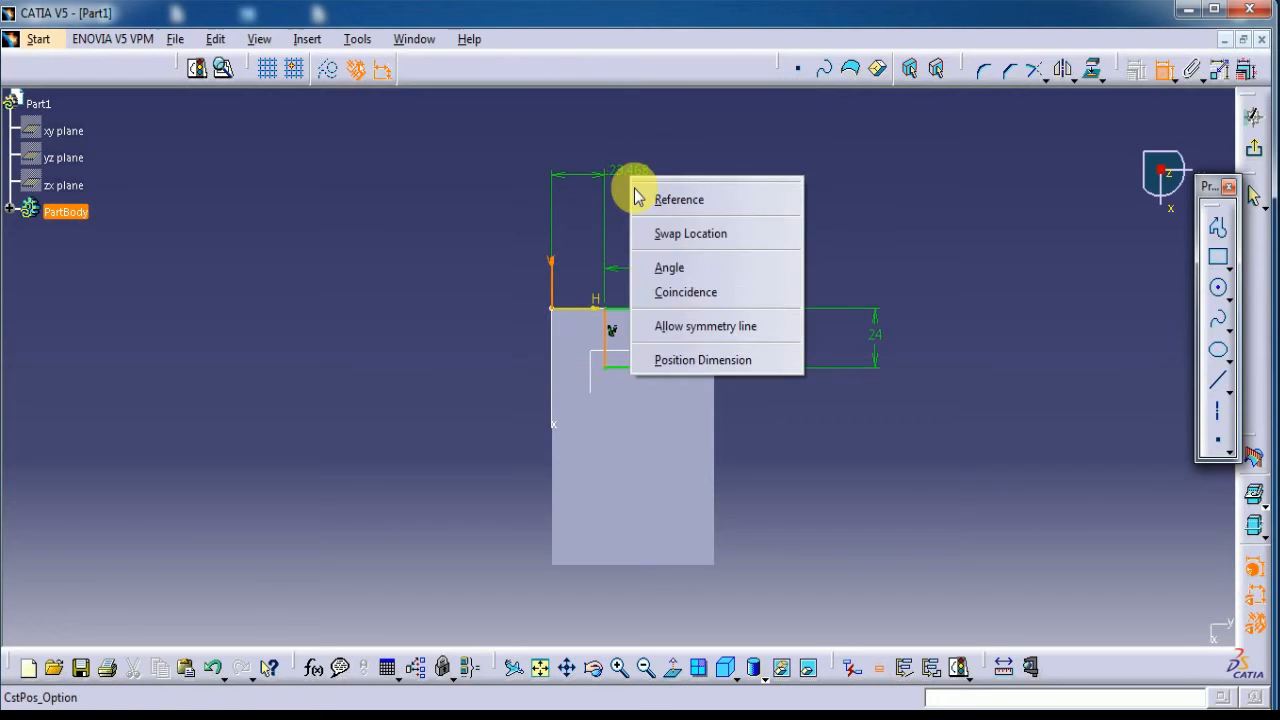
left_click(670, 292)
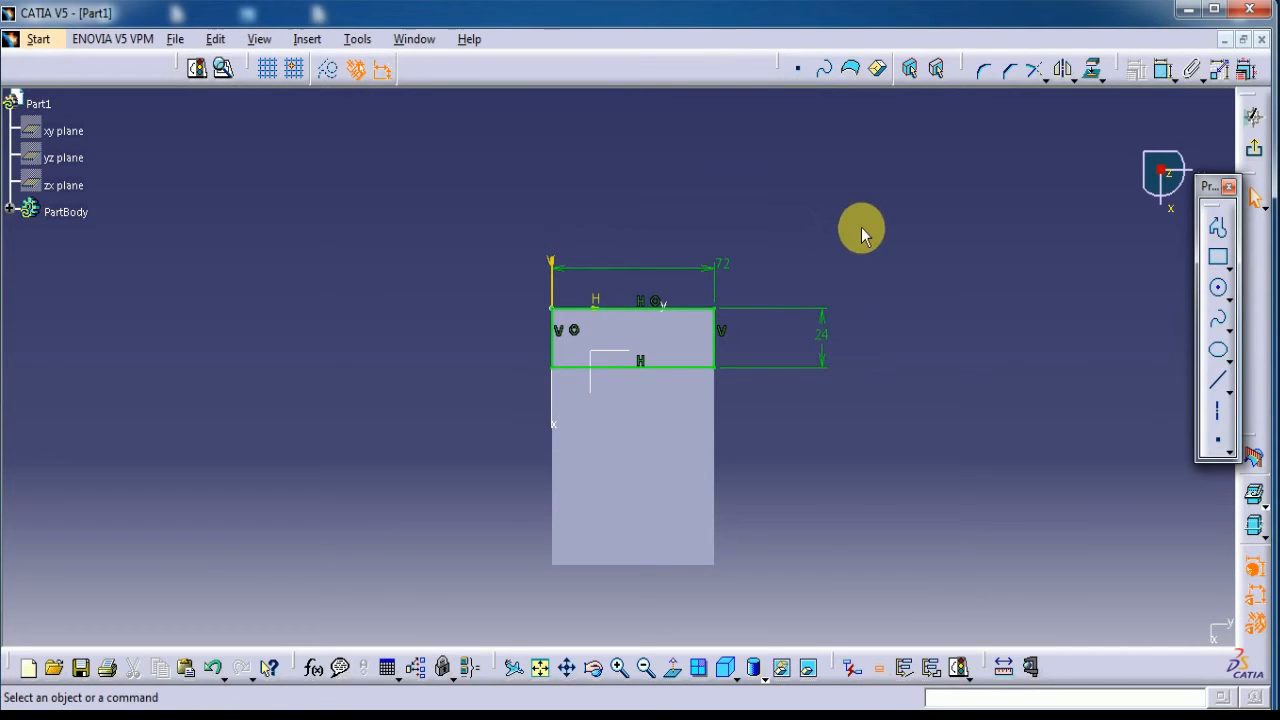
left_click(1253, 116)
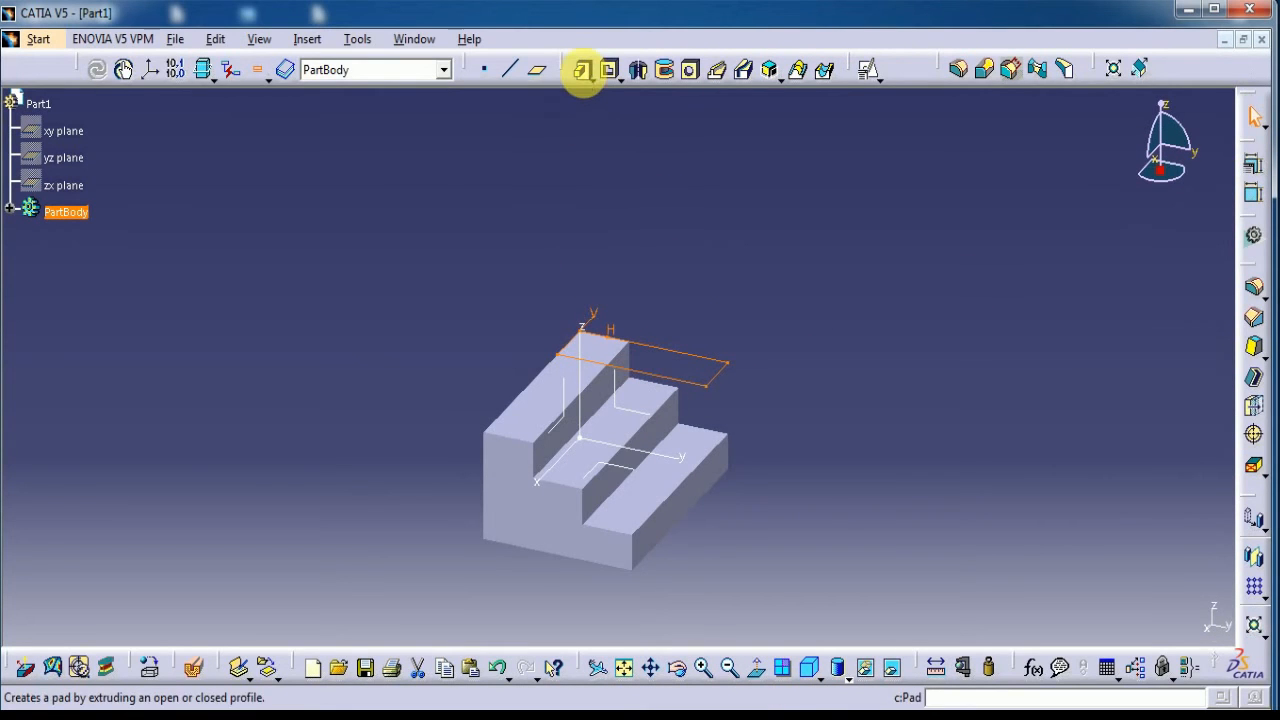
- Pad the 72 x 24 mm rectangle downward in the reversed direction, using Up to plane with the lowest tread's face as the limit
left_click(583, 72)
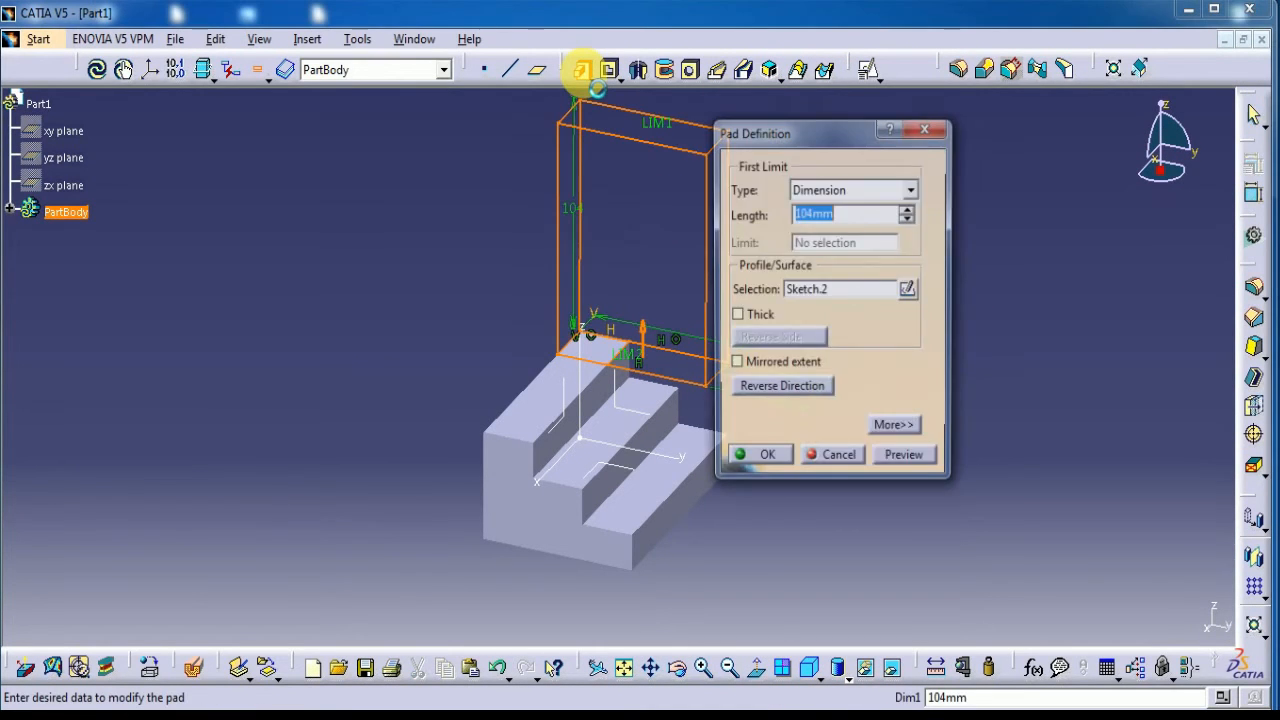
left_click(770, 392)
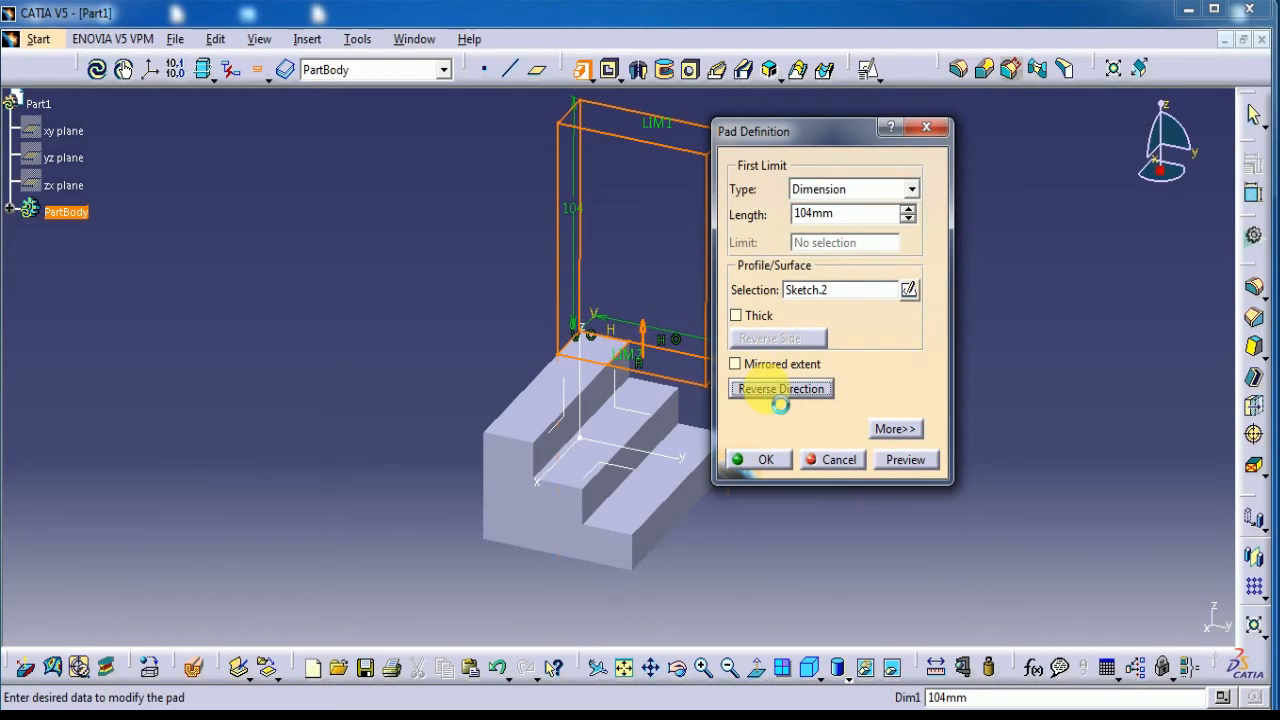
middle_click_drag(623, 428, 544, 431)
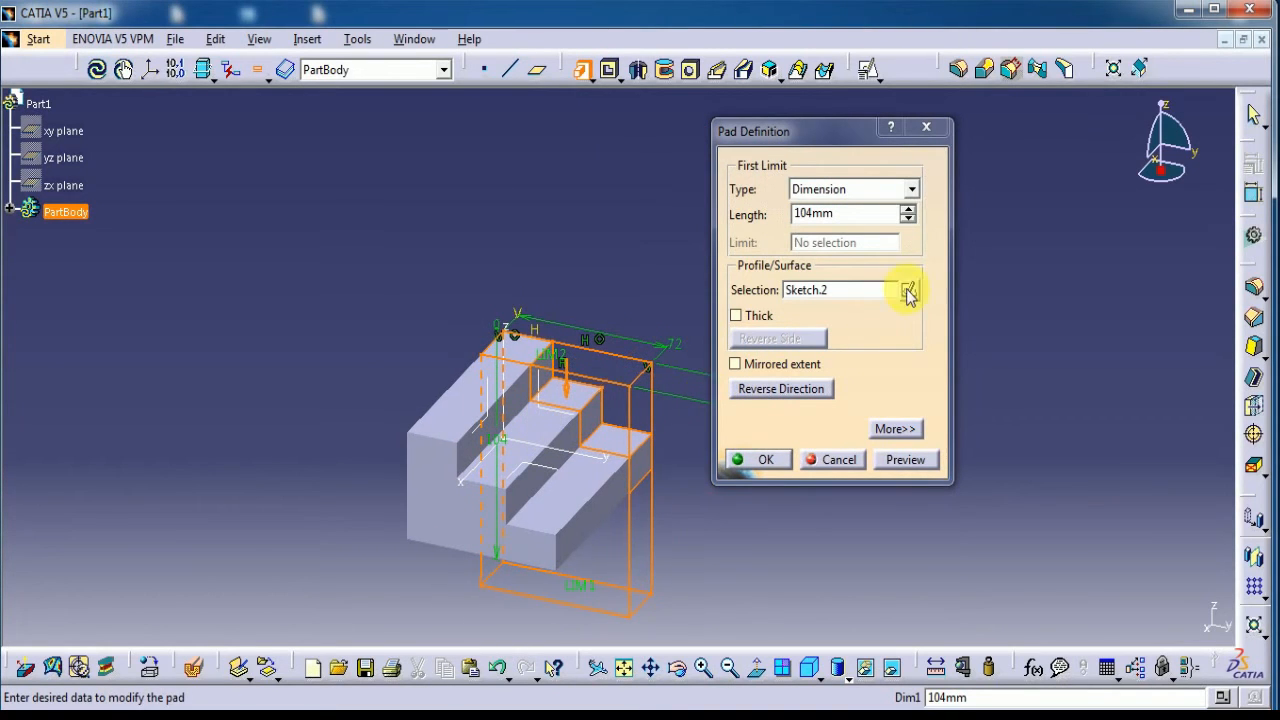
left_click(912, 189)
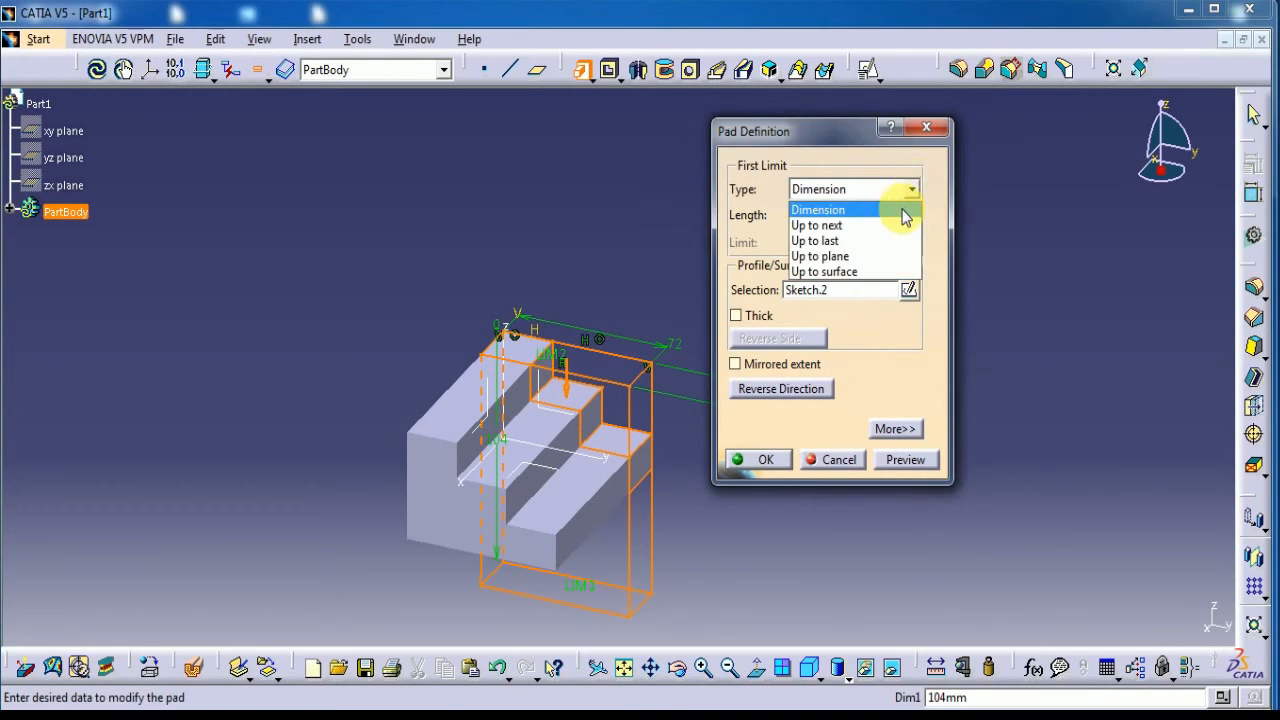
left_click(859, 255)
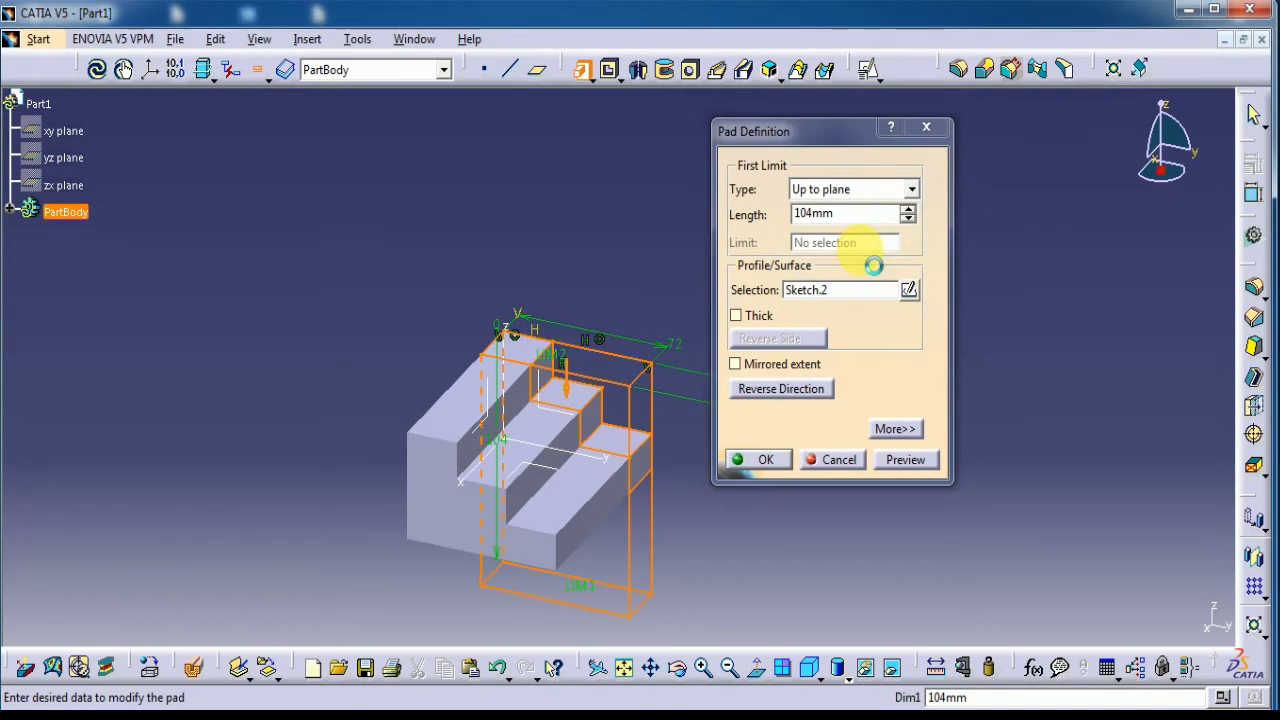
left_click(590, 486)
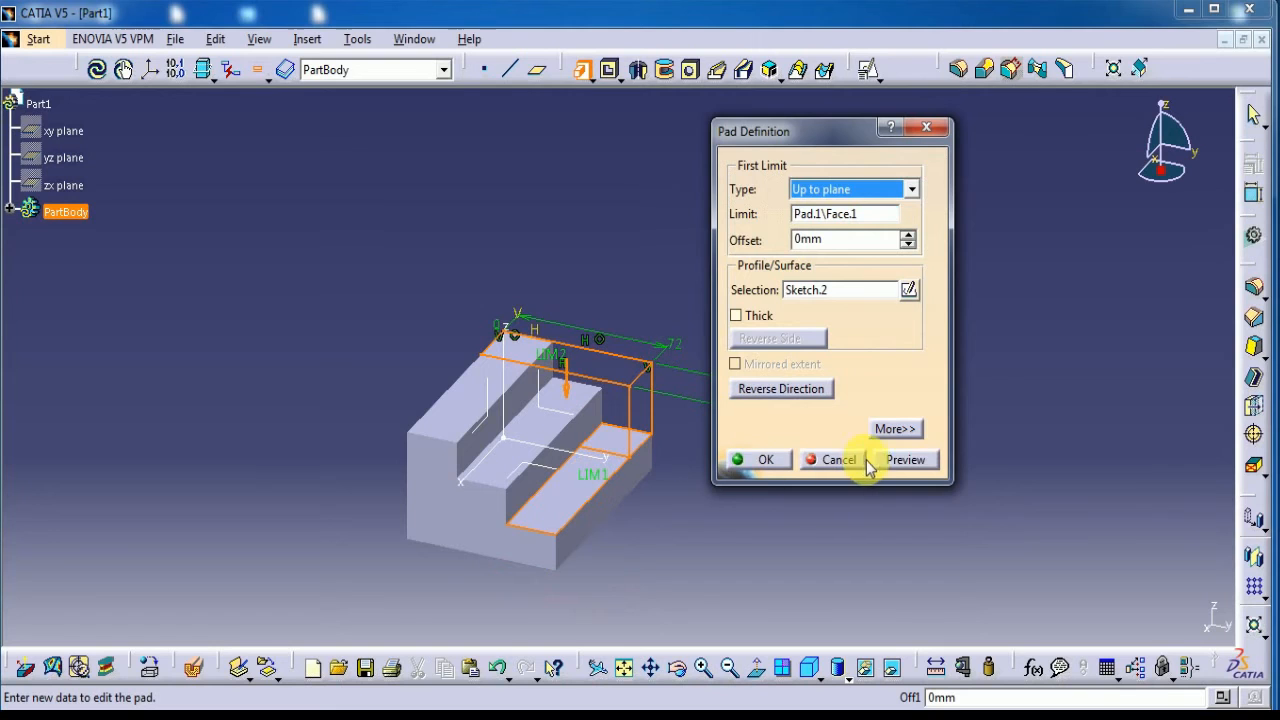
left_click(900, 461)
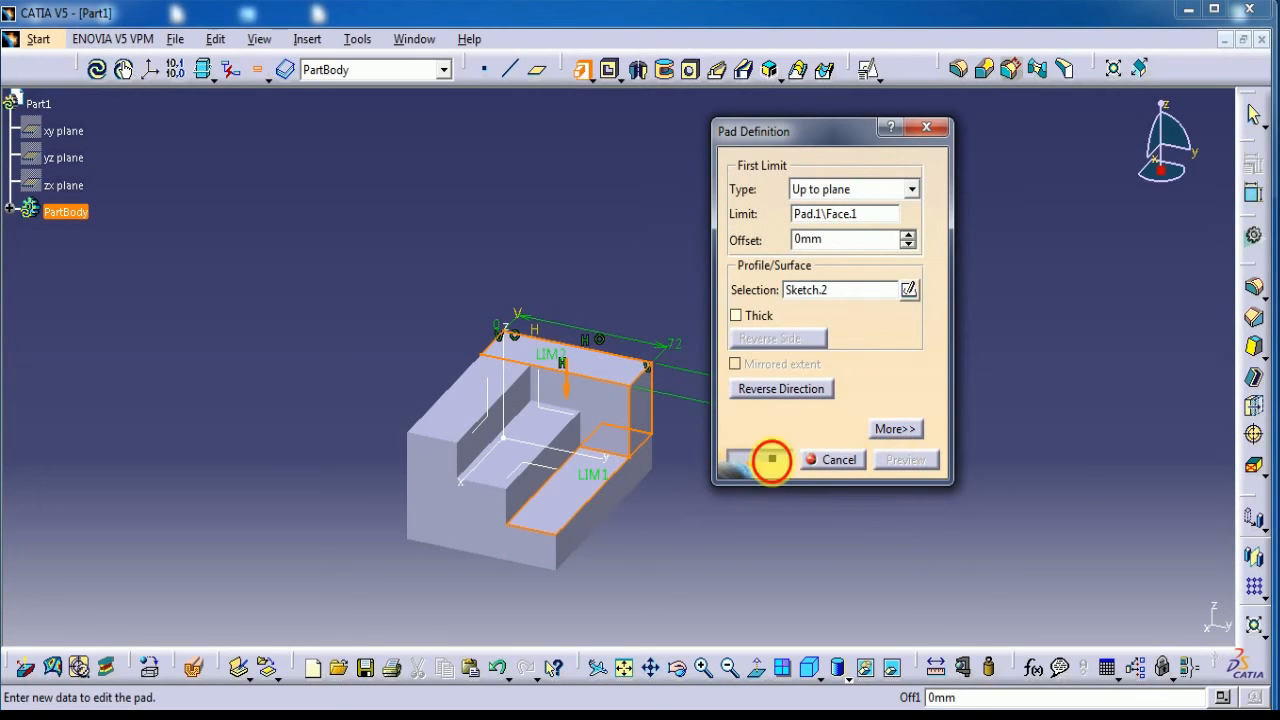
left_click(771, 459)
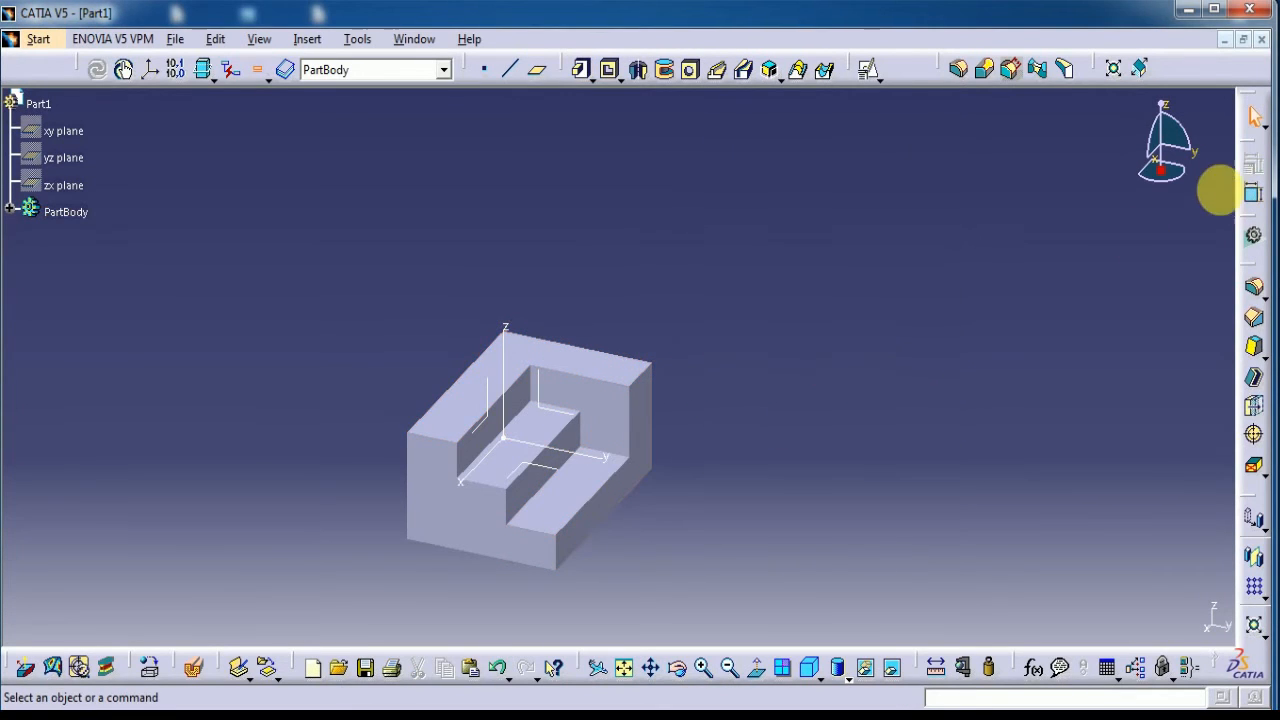
left_click(810, 669)
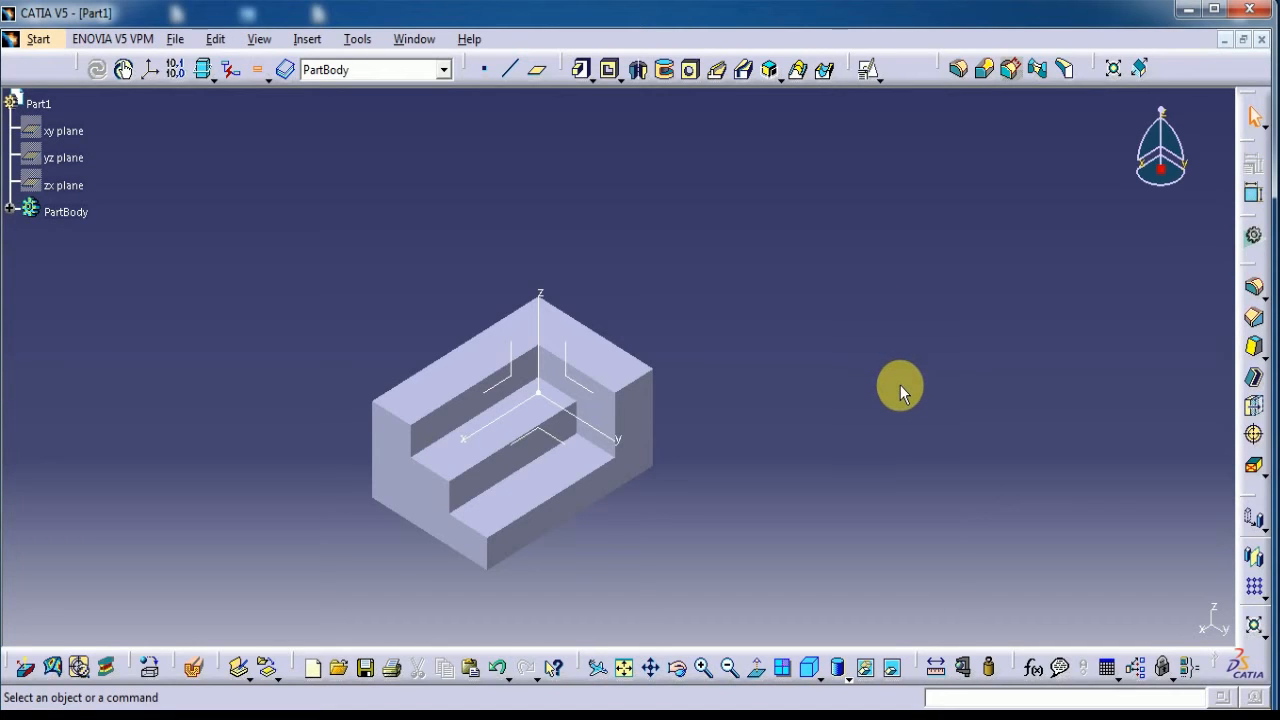
- Create a standard axis system whose origin is a coordinate point at X 100 mm, Y 700 mm, Z 200 mm
middle_click_drag(831, 423, 907, 367)
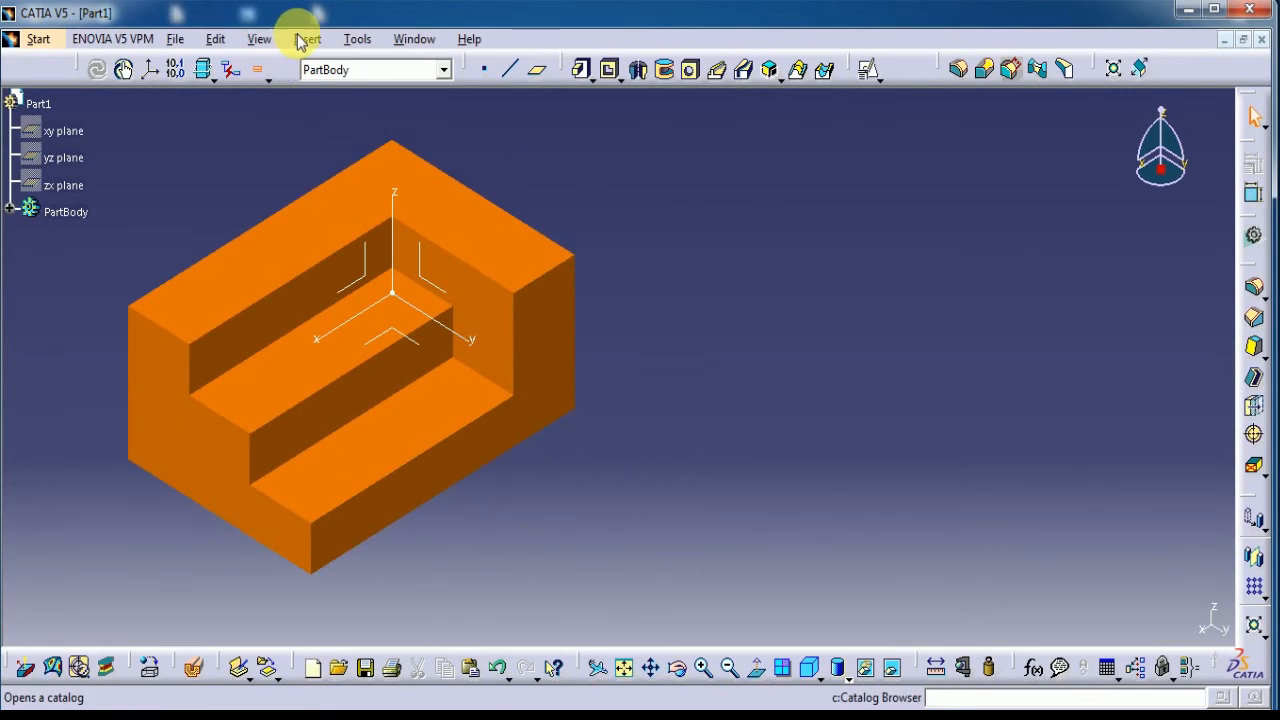
left_click(306, 39)
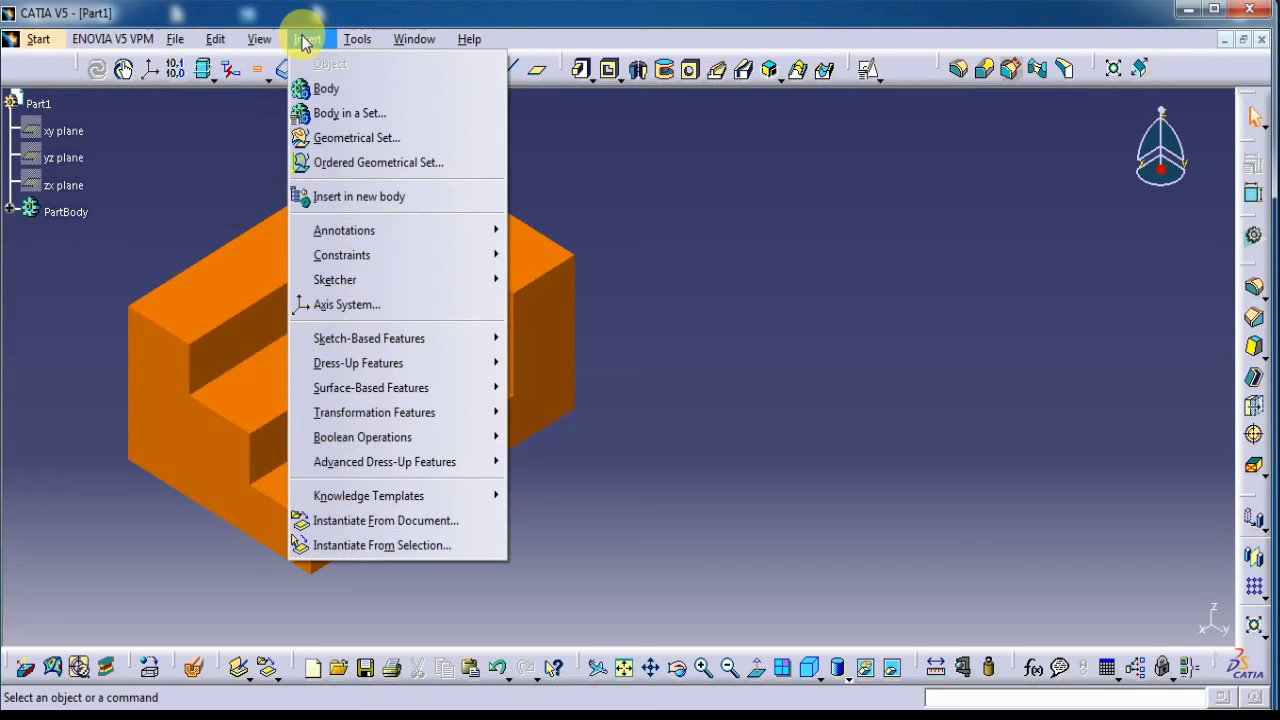
left_click(330, 305)
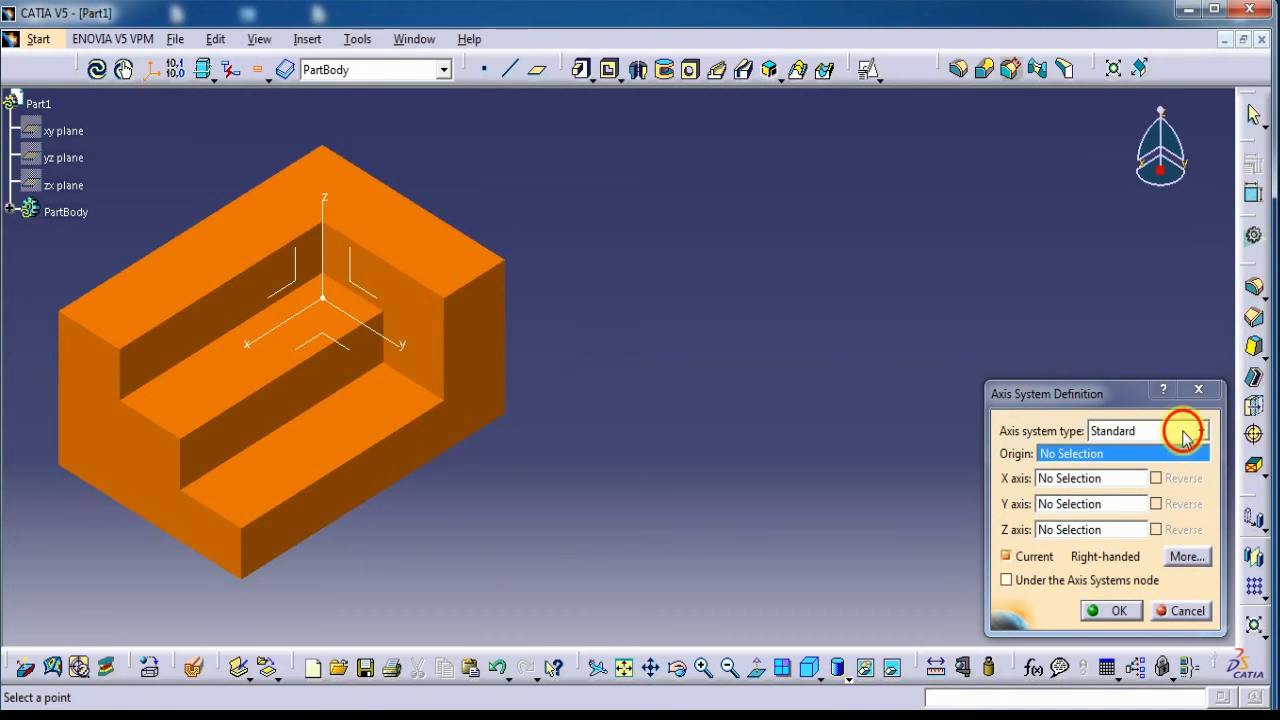
left_click(1185, 436)
left_click(1186, 438)
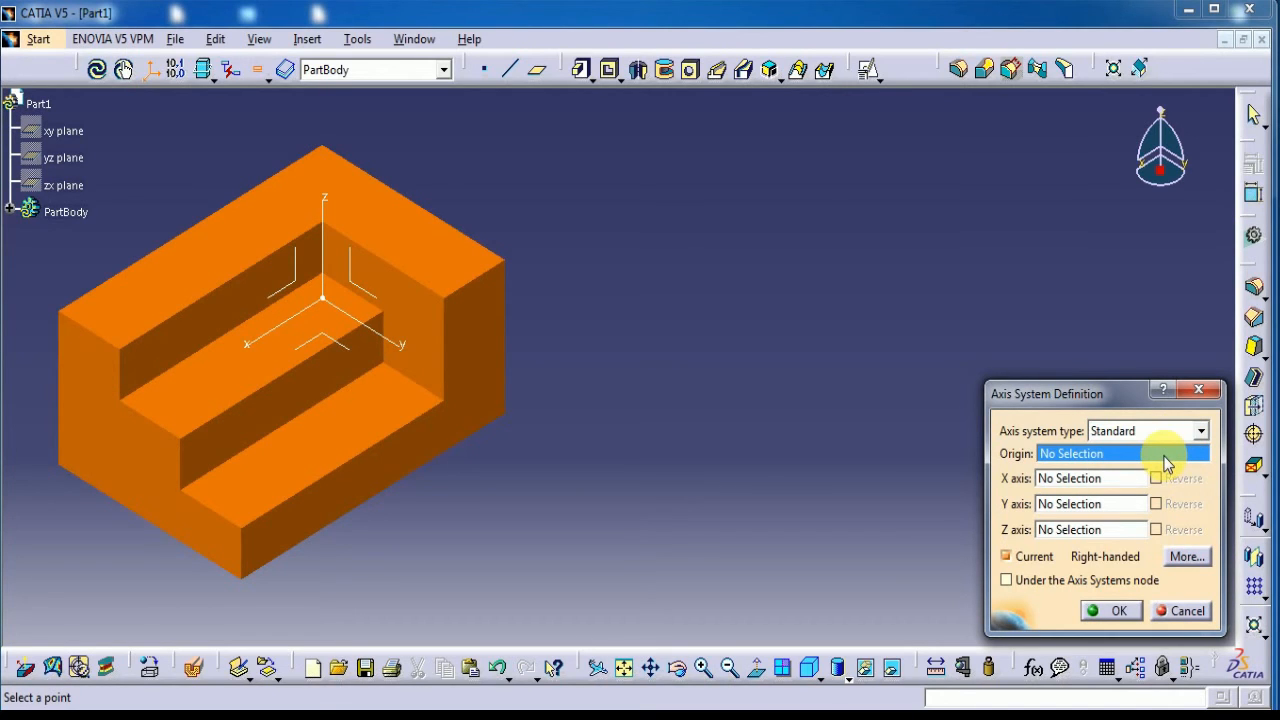
right_click(1164, 463)
left_click(1170, 468)
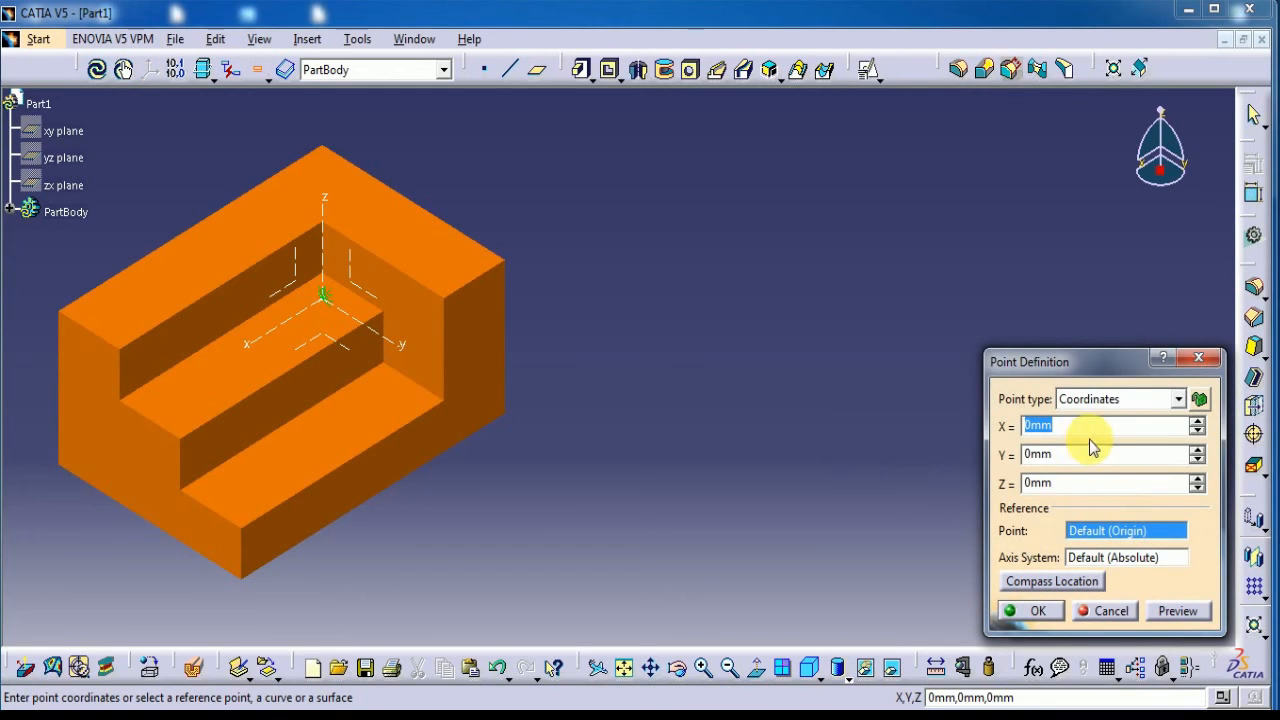
type("10")
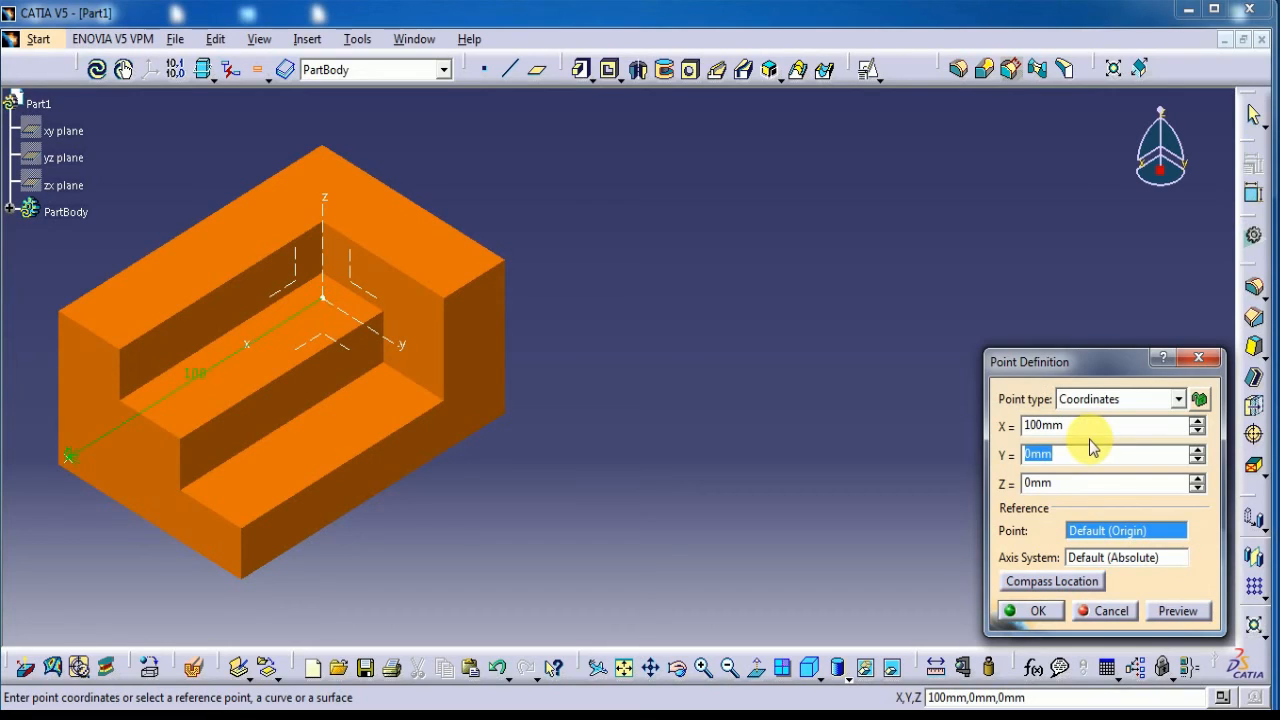
type("700")
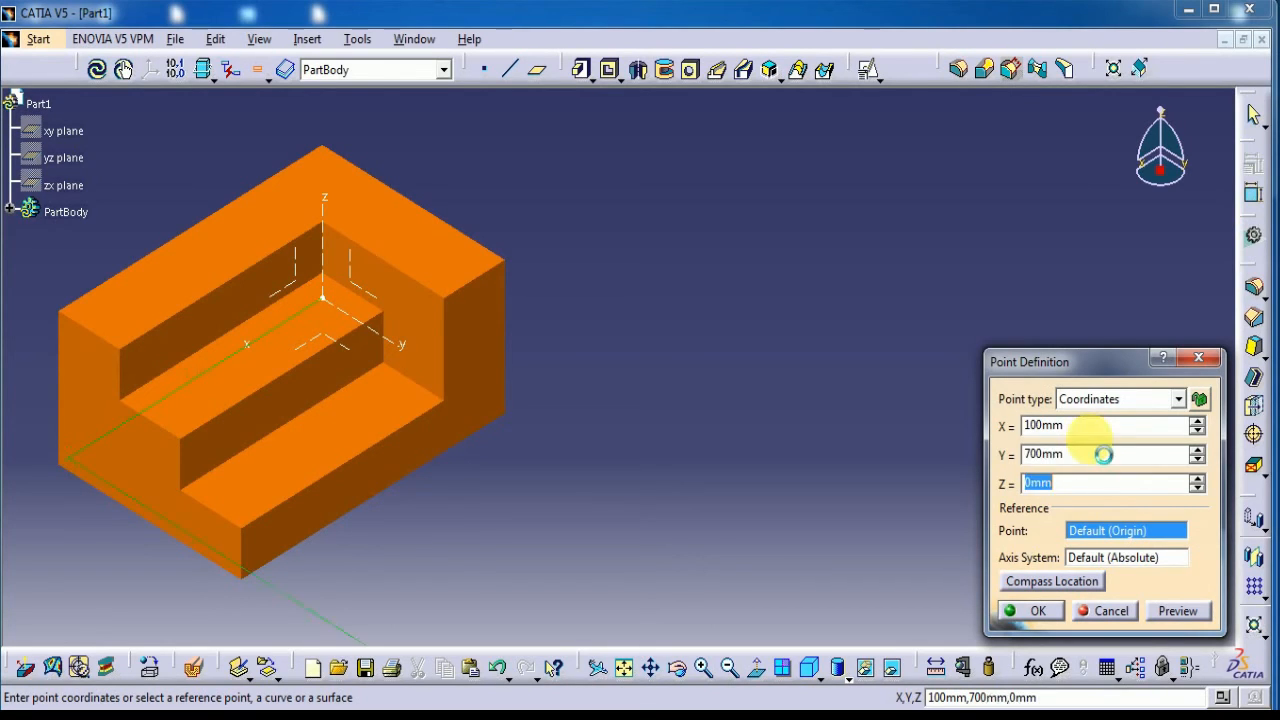
left_click(1176, 610)
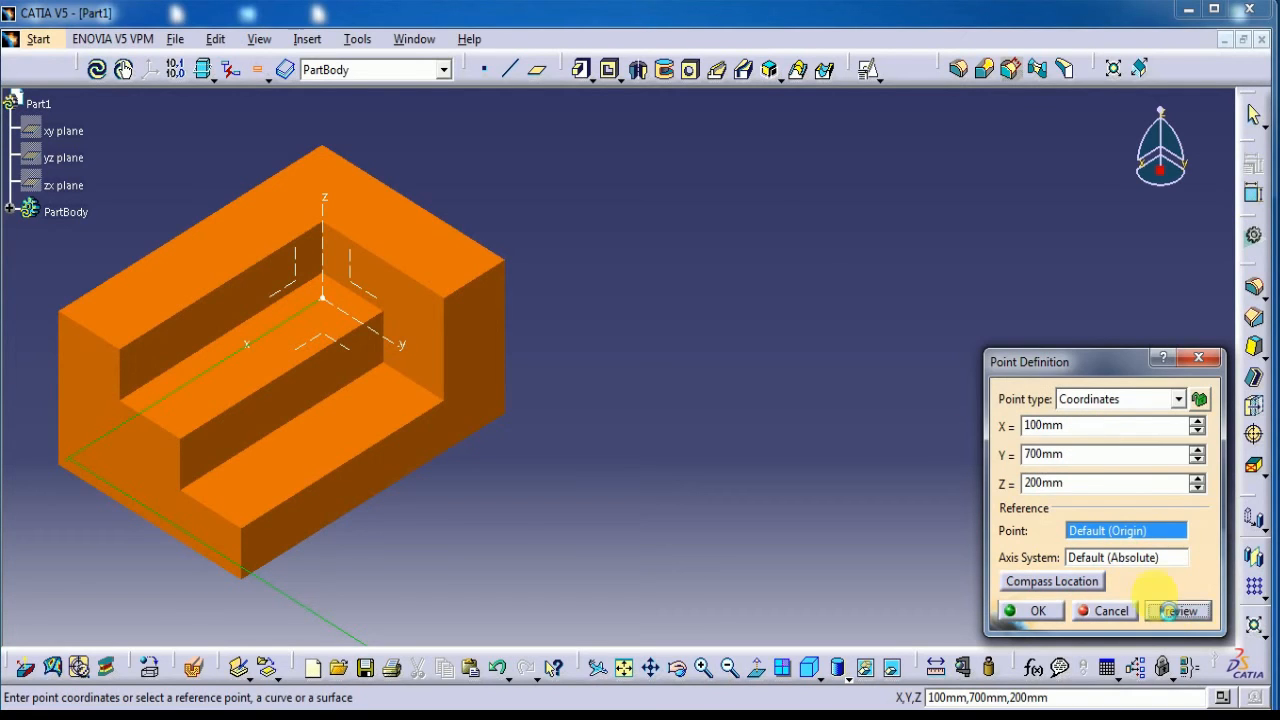
middle_click_drag(762, 178, 672, 277)
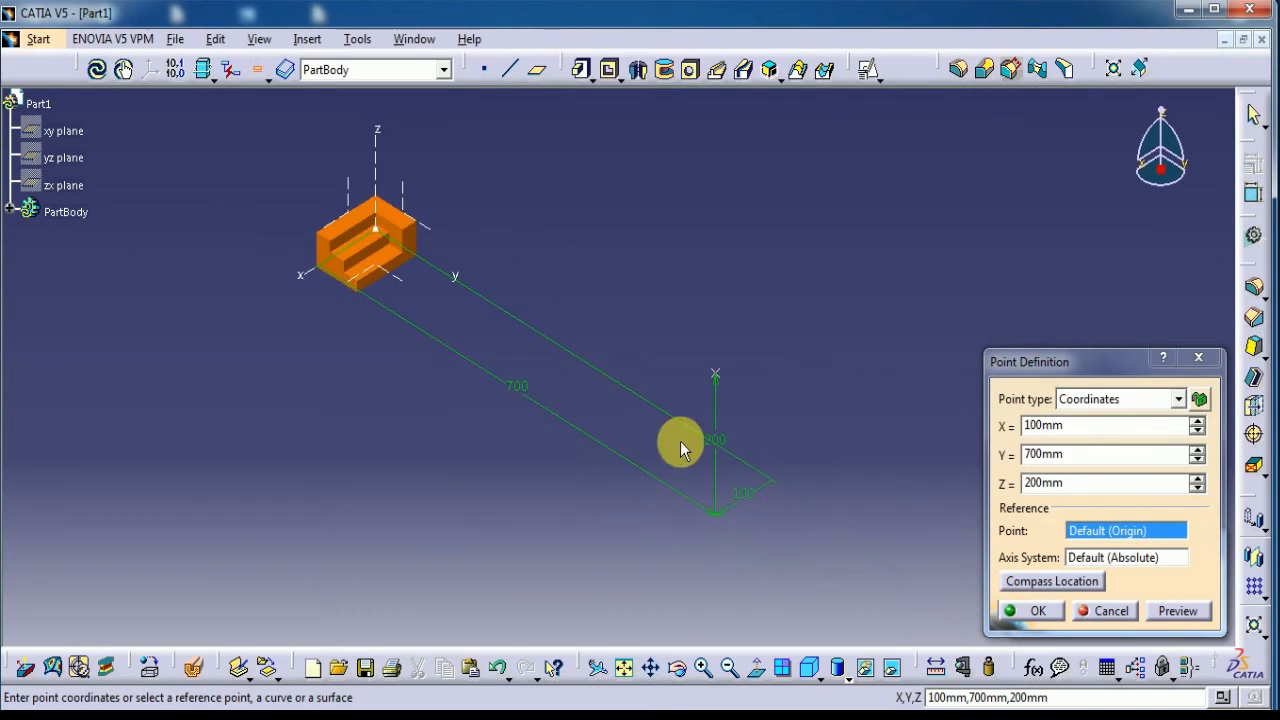
left_click(1030, 610)
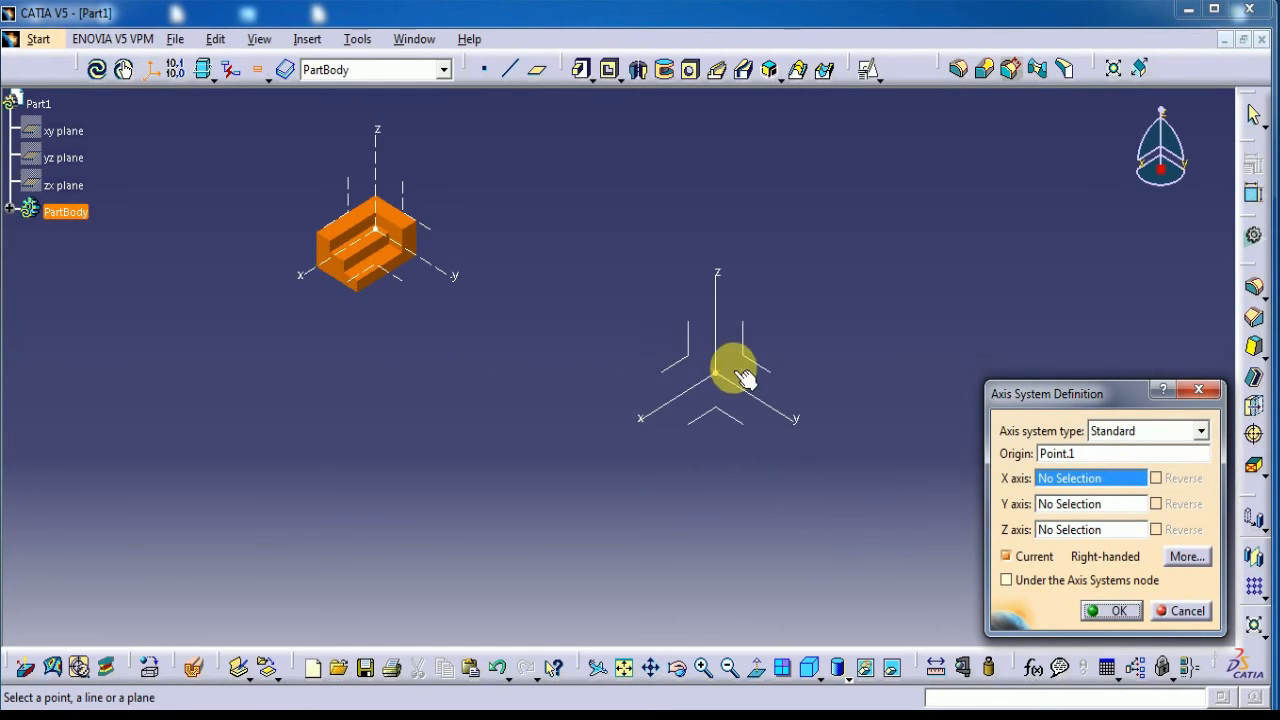
left_click(1115, 612)
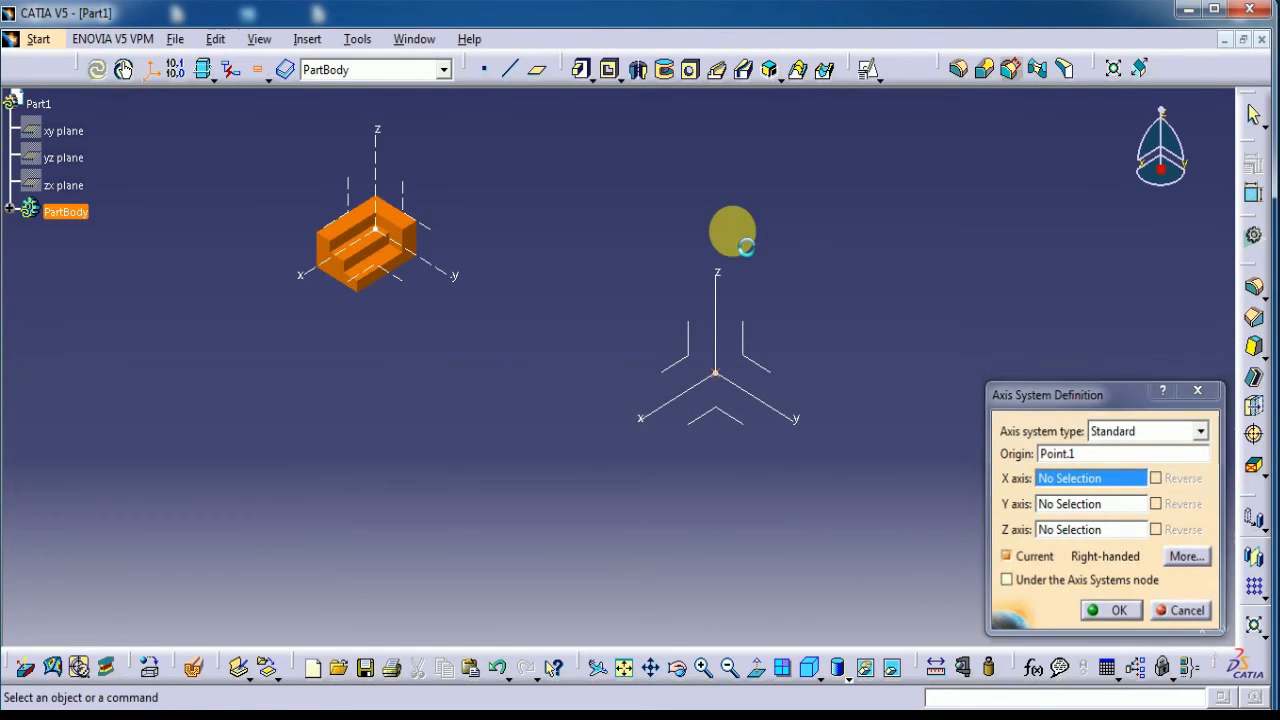
- Start a positioned sketch on the new axis system's YZ plane and draw a rectangle about 333 x 217 mm from the origin
middle_click_drag(777, 229, 713, 343)
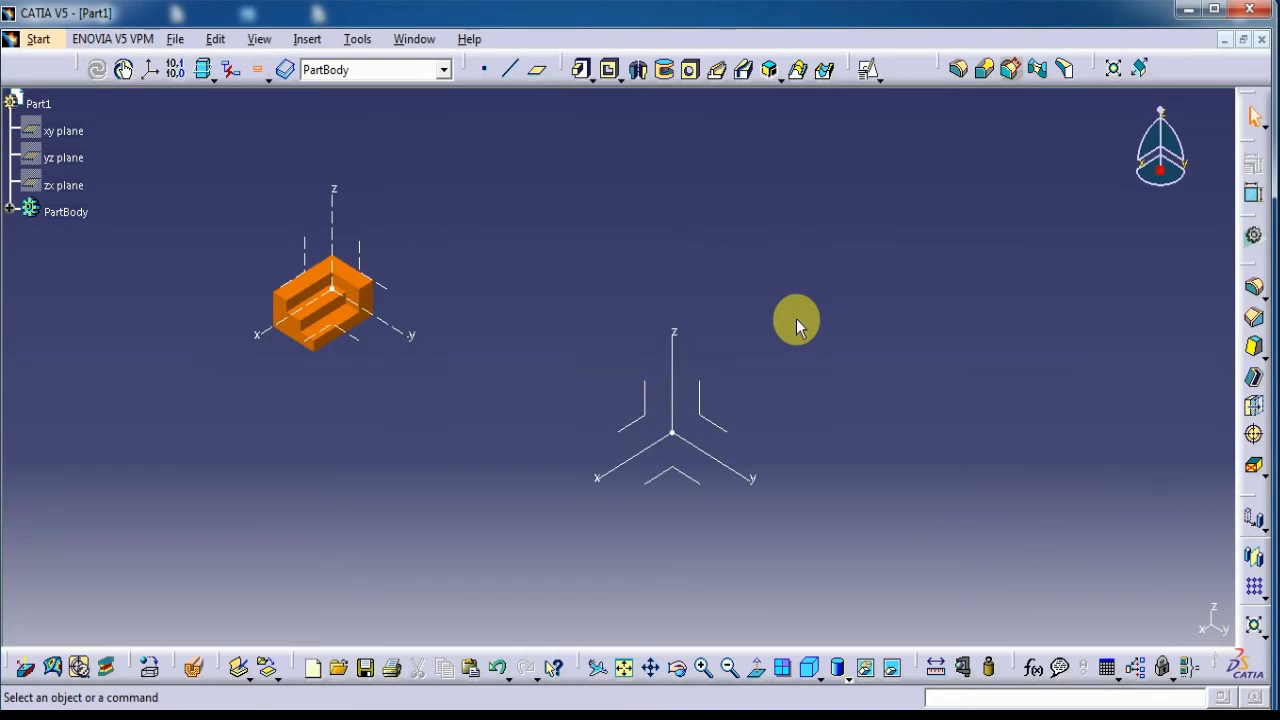
left_click(710, 416)
left_click(868, 70)
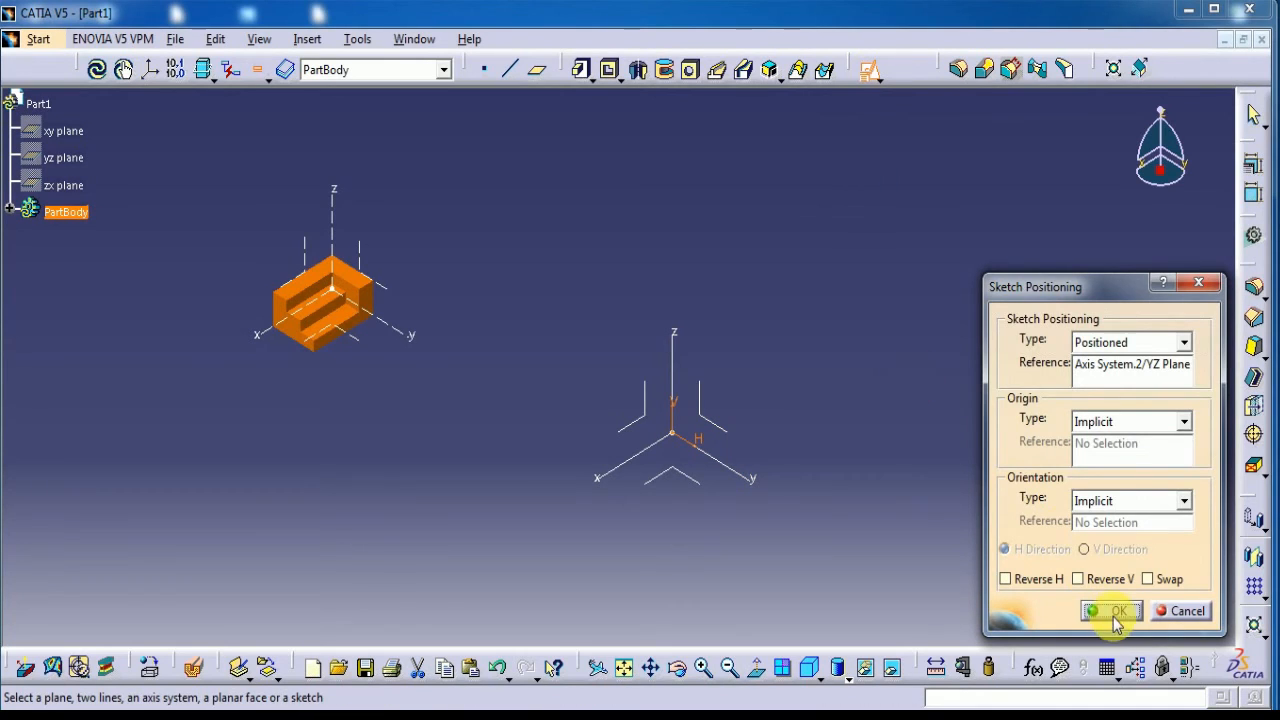
left_click(1117, 616)
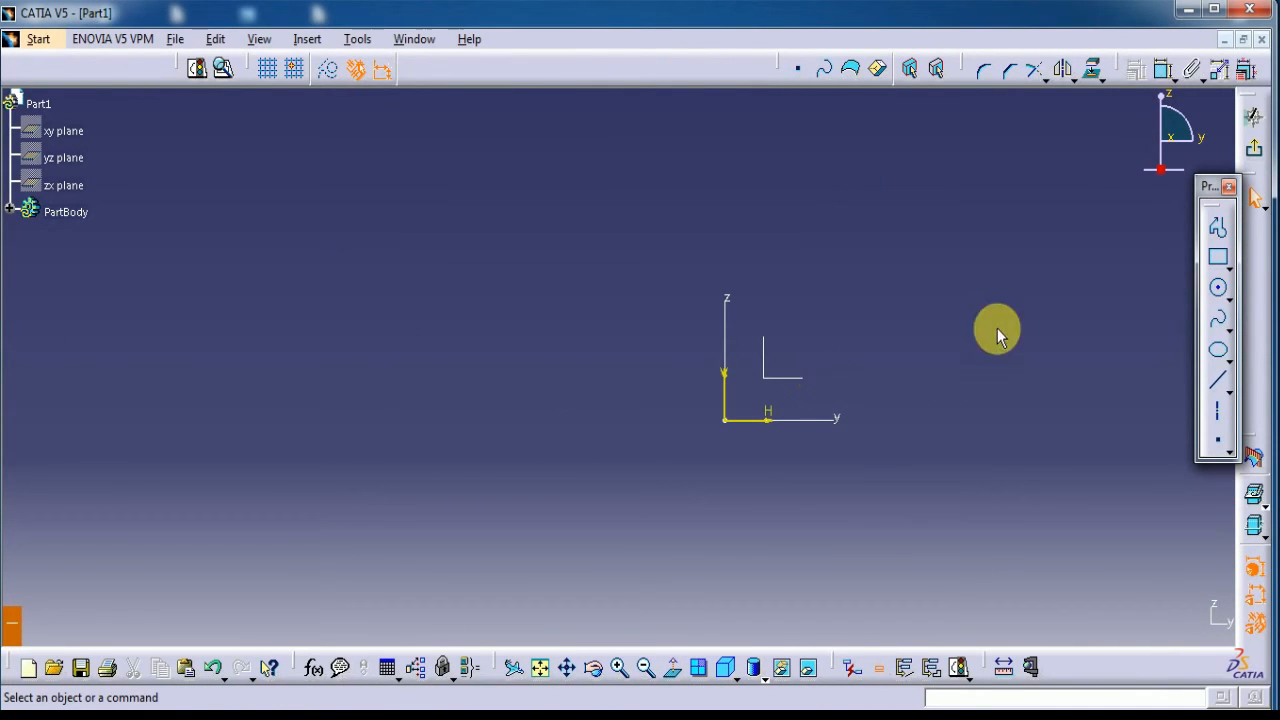
left_click(1218, 258)
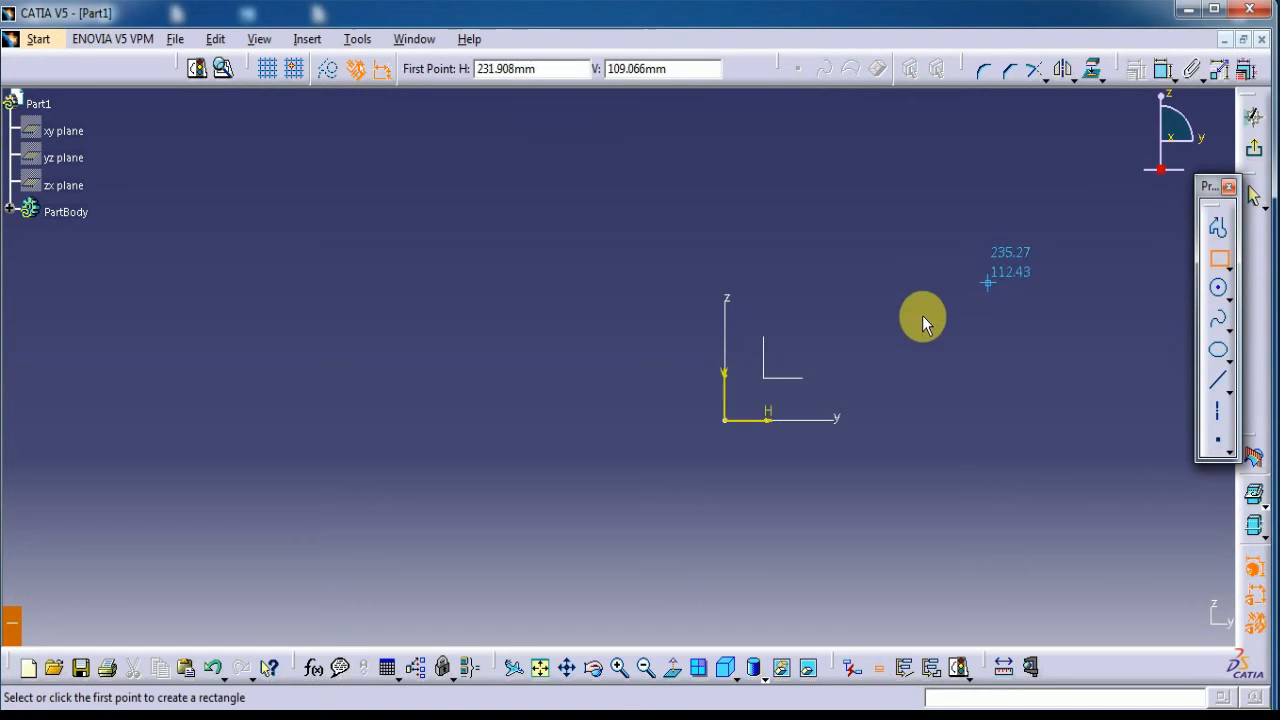
left_click(655, 446)
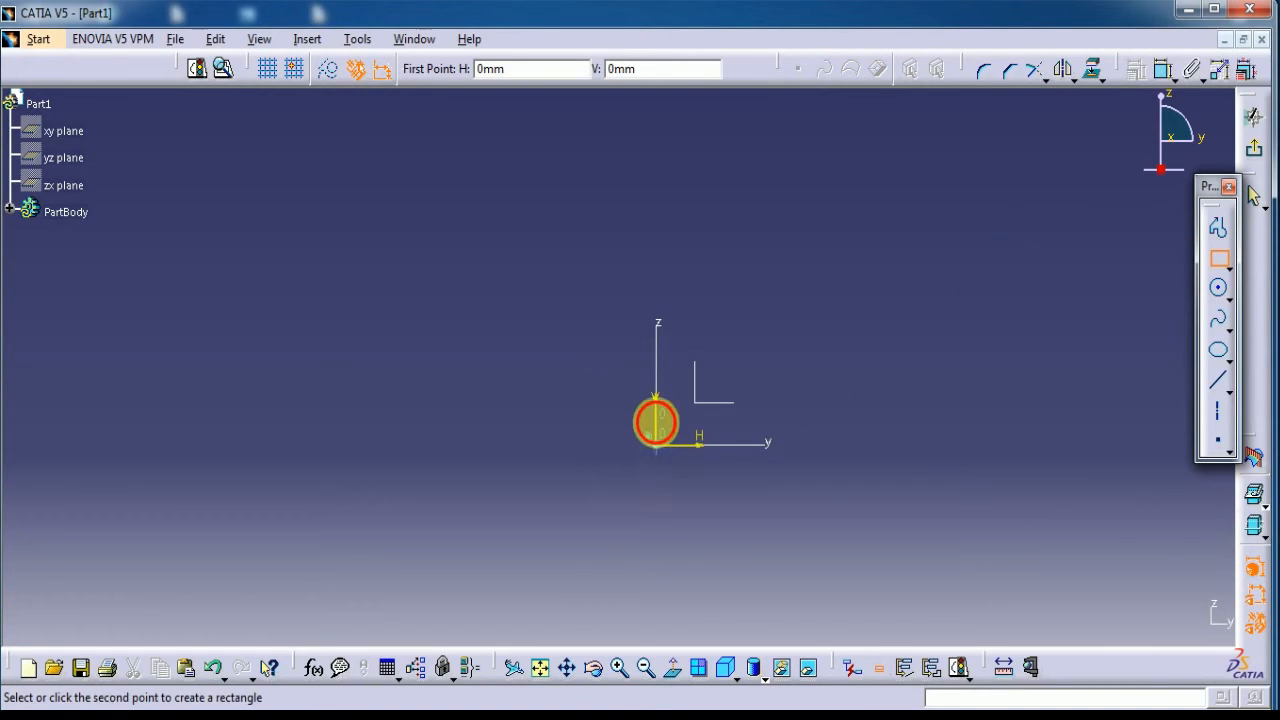
left_click(1029, 180)
- Dimension the rectangle's upper side and set its width to 72 mm
middle_click_drag(1090, 278, 952, 326)
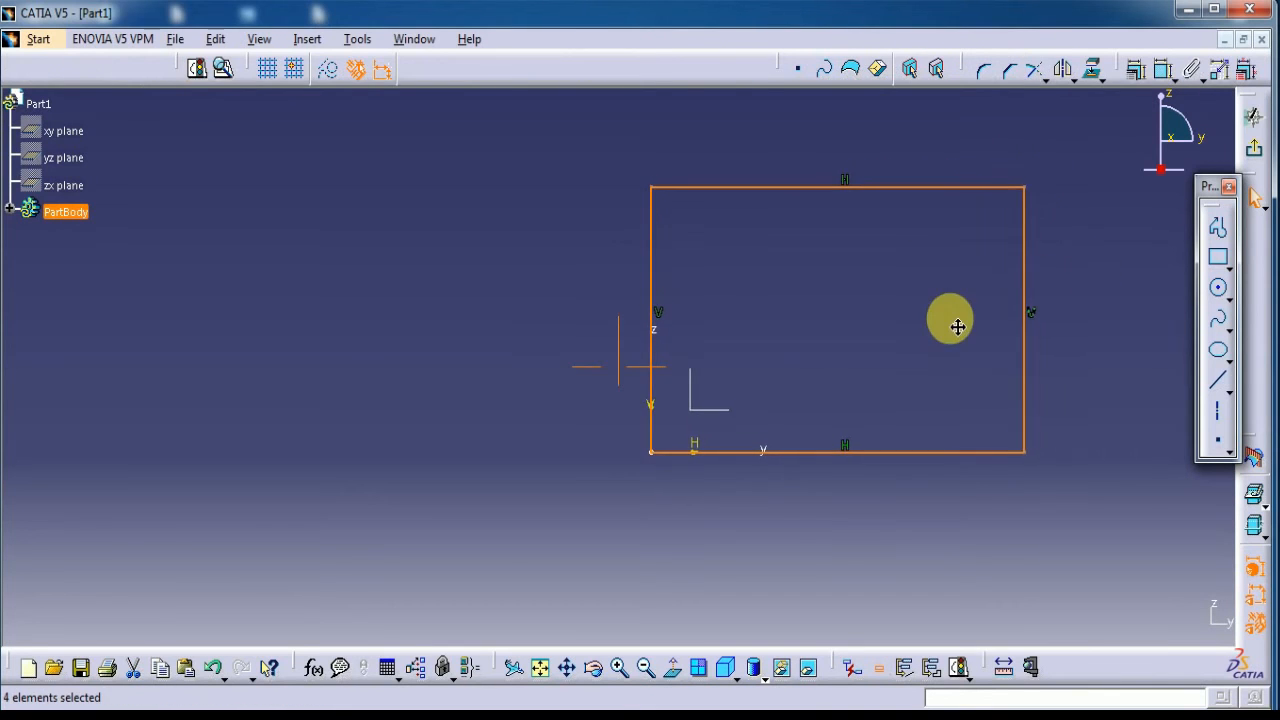
left_click(1165, 68)
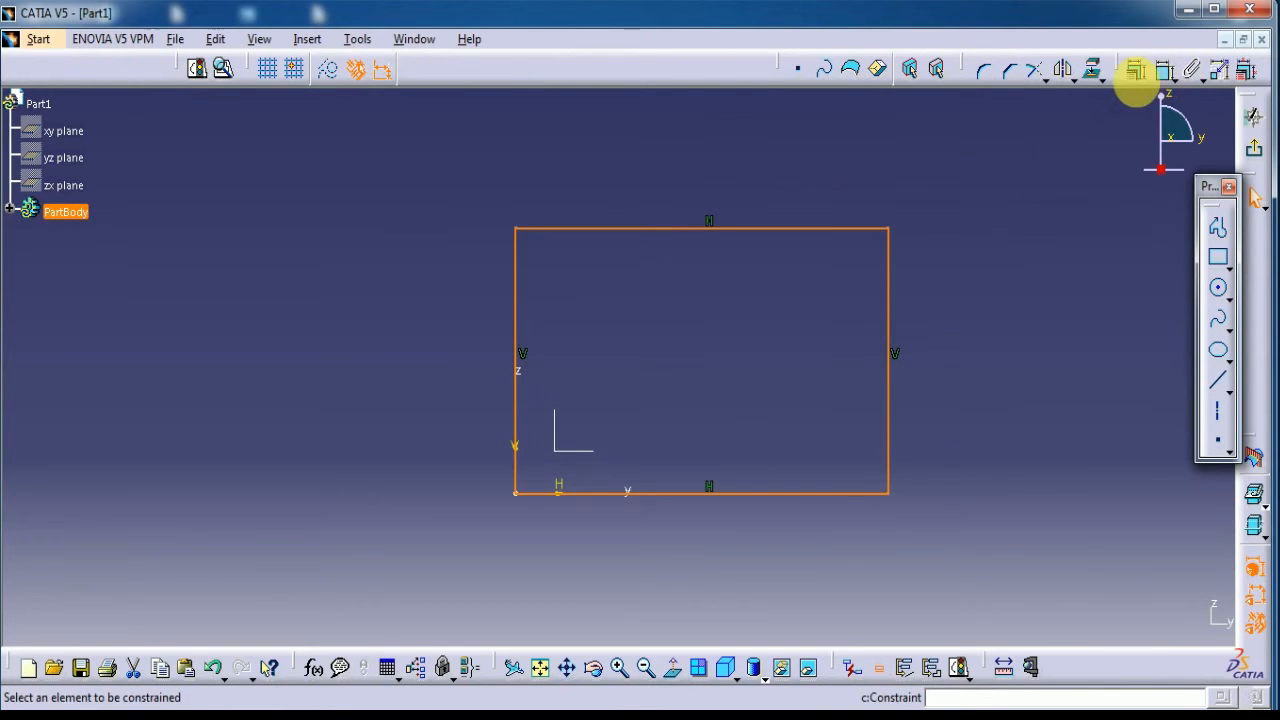
left_click(795, 228)
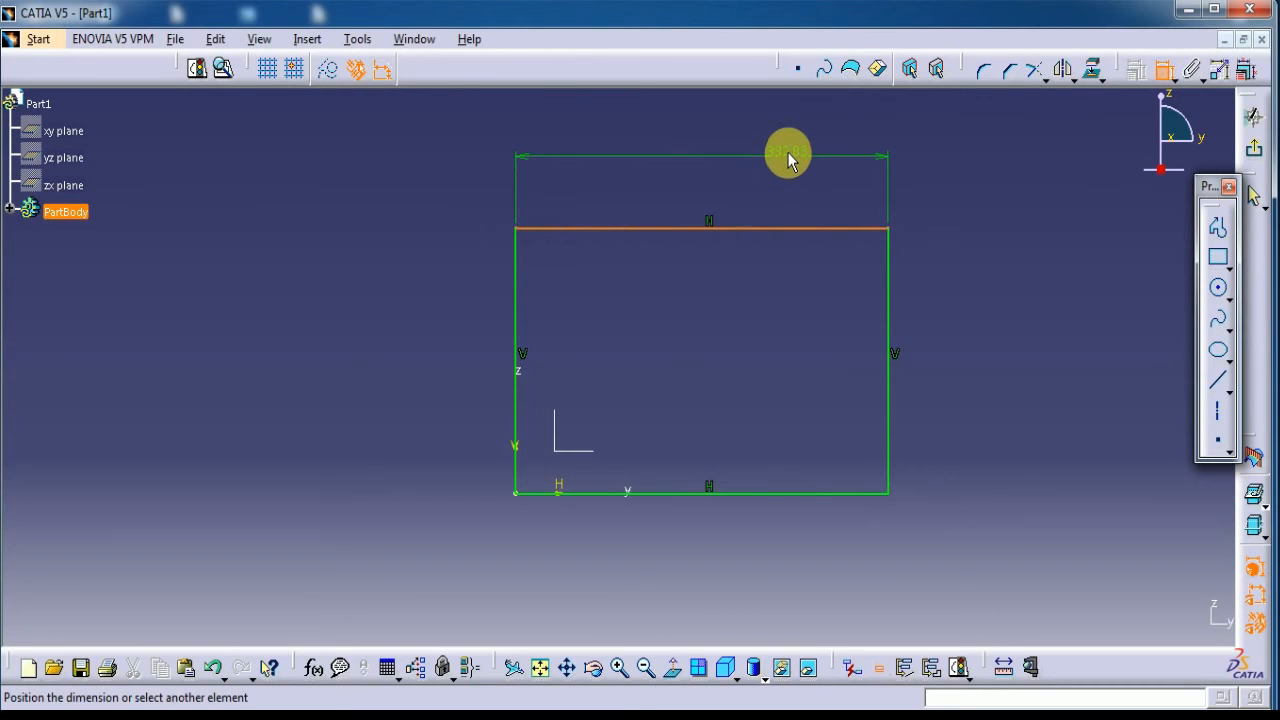
left_click(790, 160)
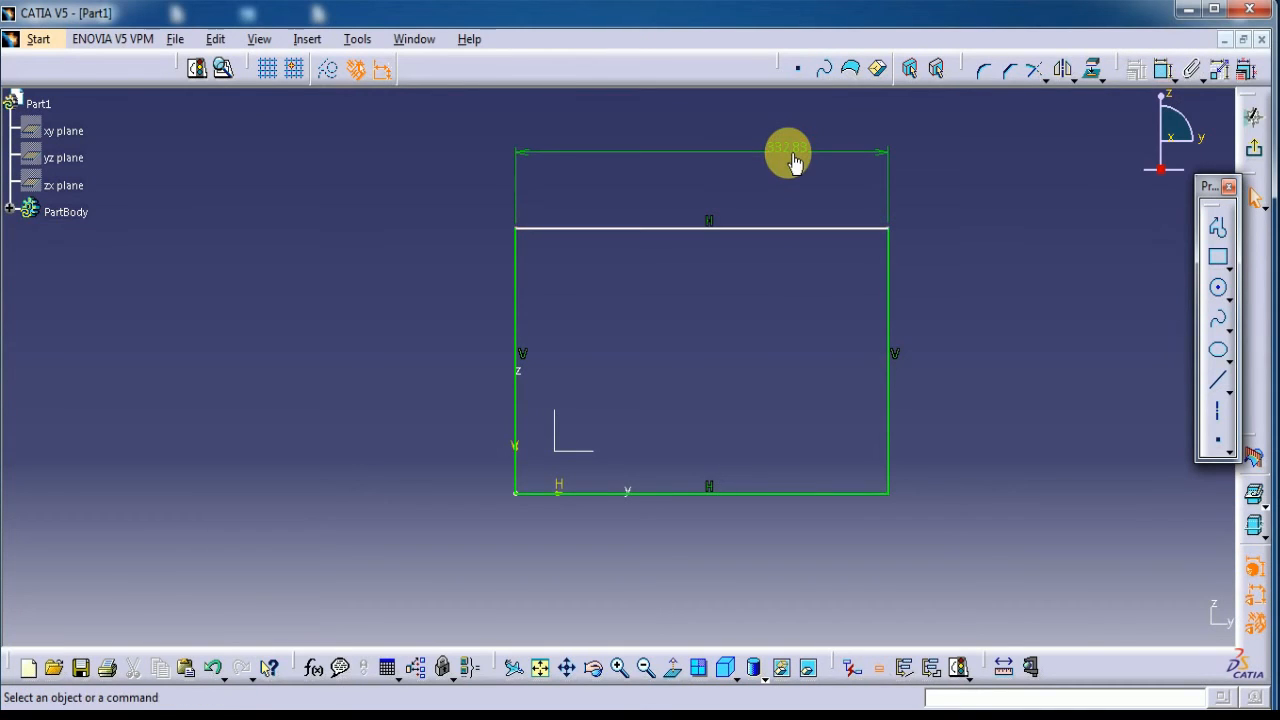
double_click(795, 160)
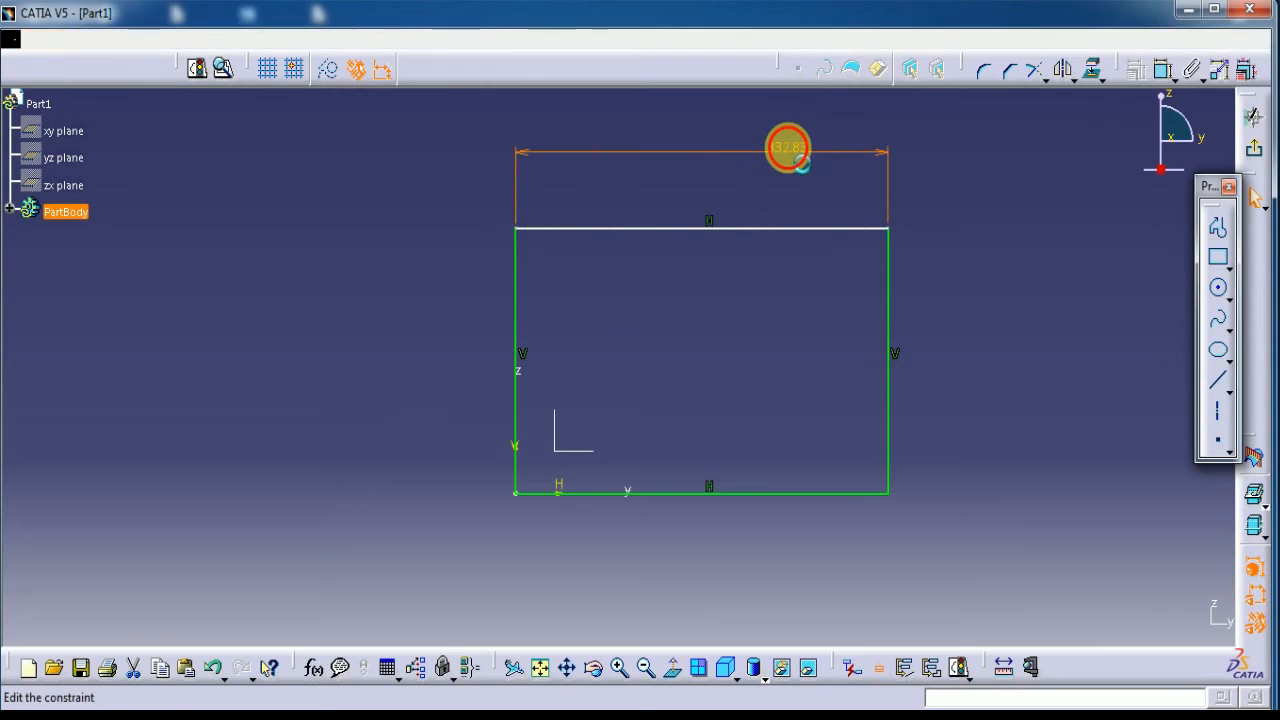
type("72")
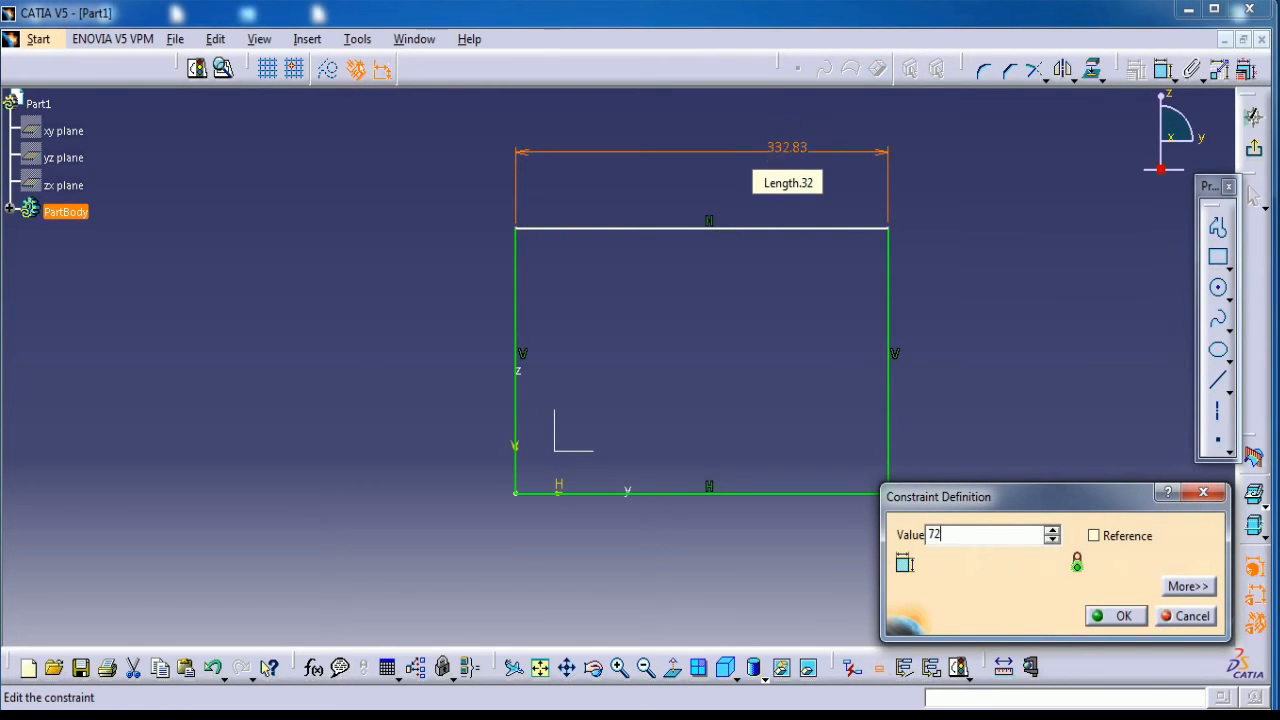
key("Return")
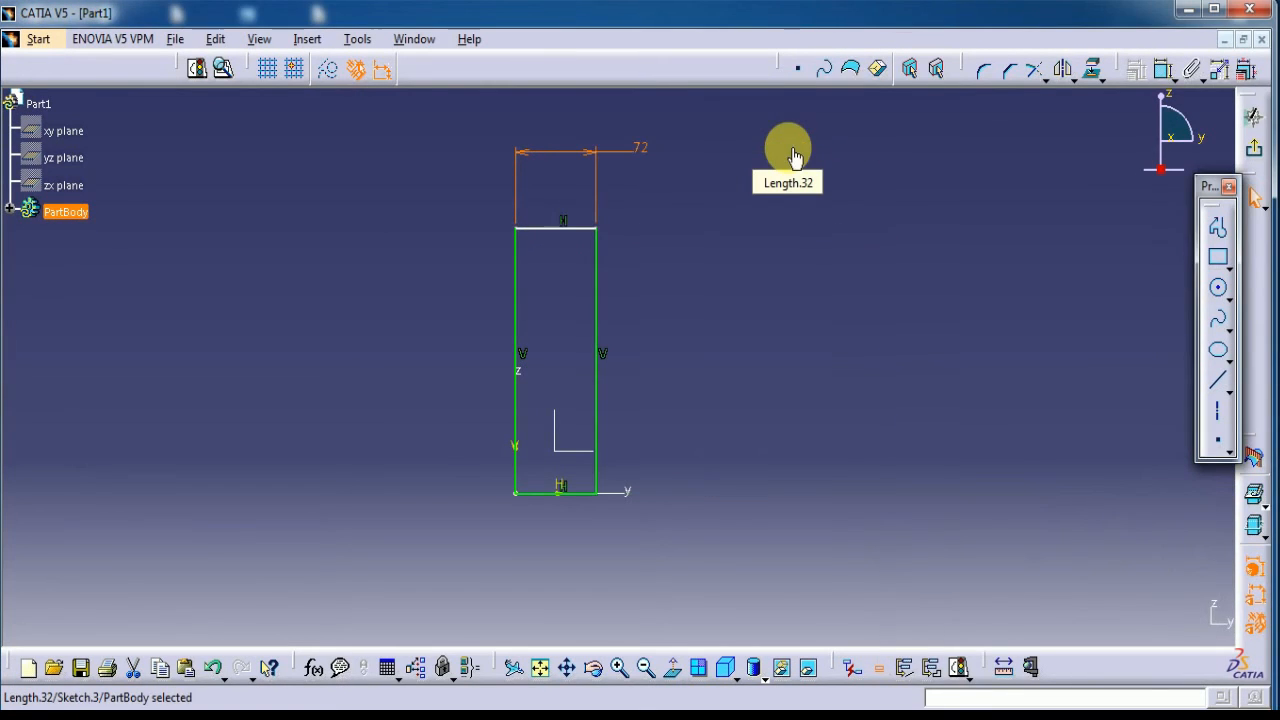
- Dimension the rectangle's vertical side on the V axis and set its height to 48 mm
left_click(515, 312)
left_click(452, 306)
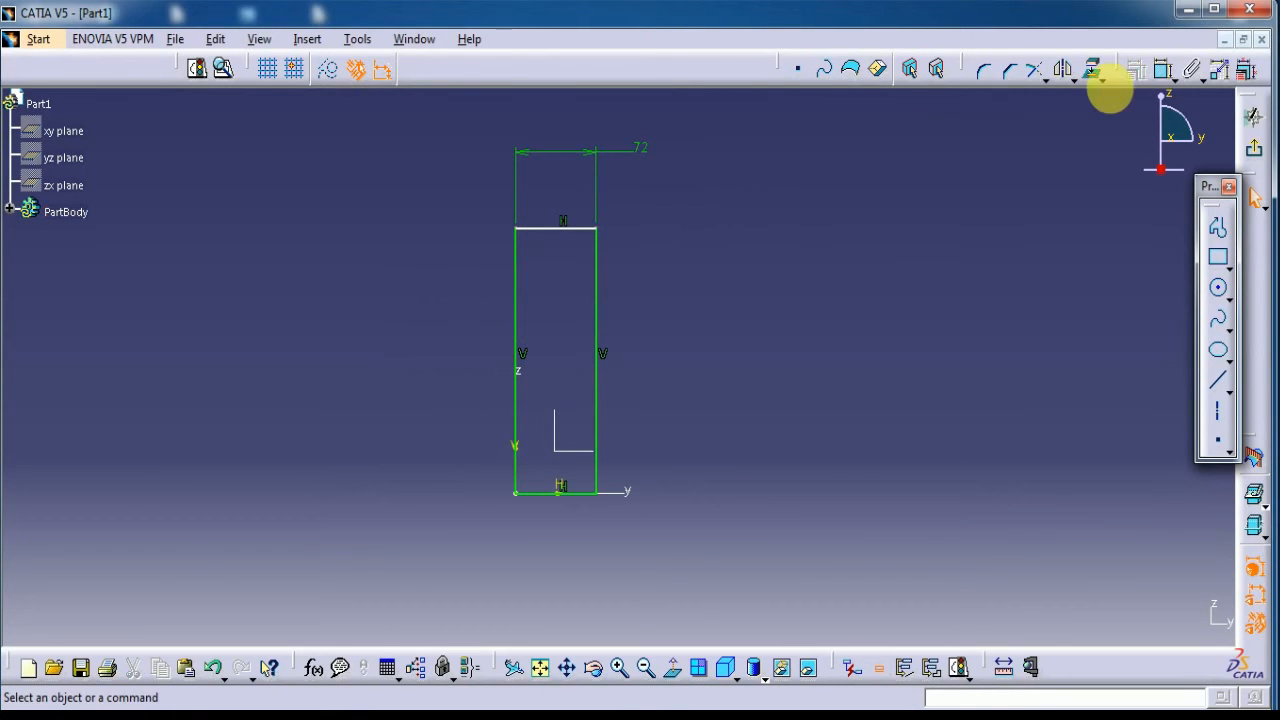
left_click(1163, 69)
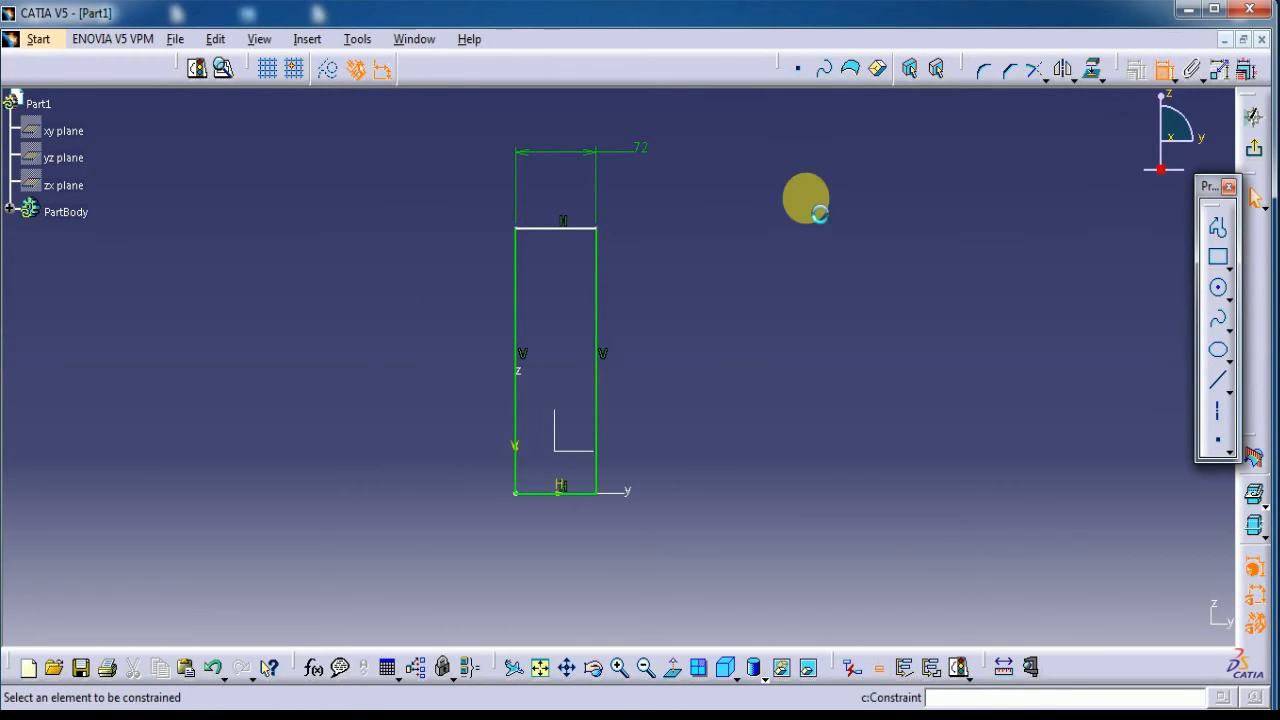
left_click(517, 305)
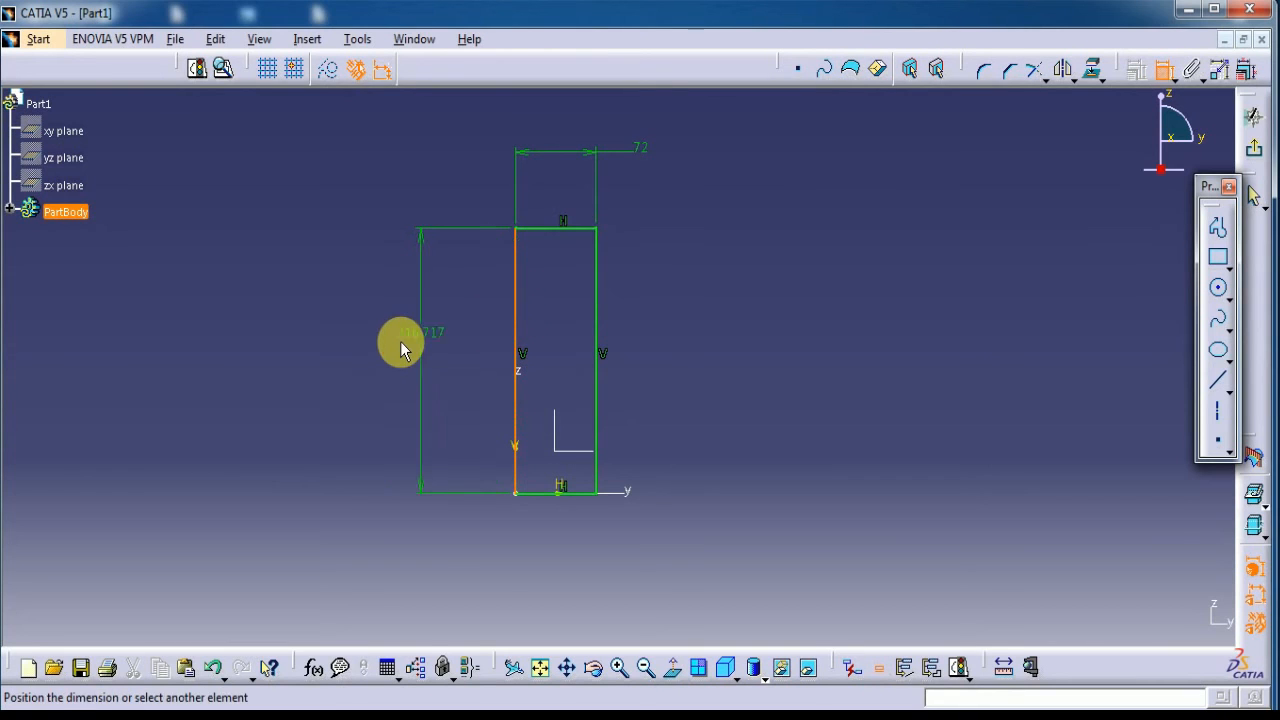
left_click(400, 341)
double_click(405, 345)
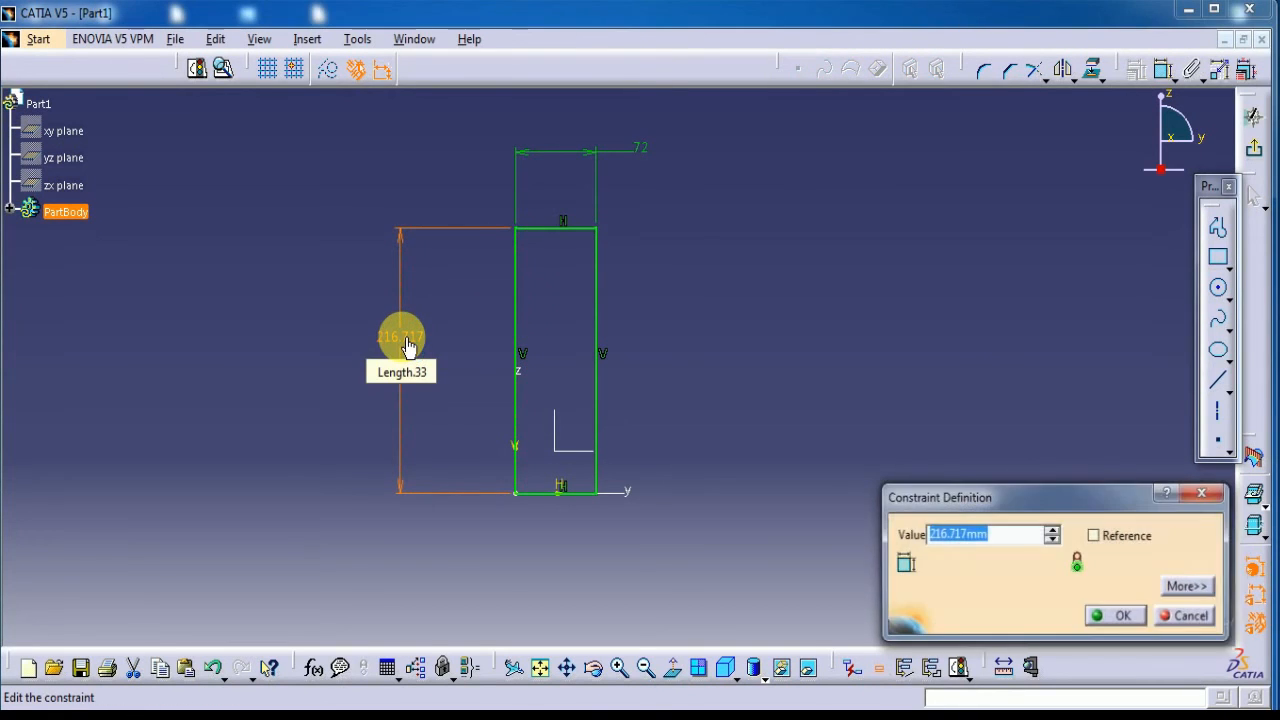
type("48")
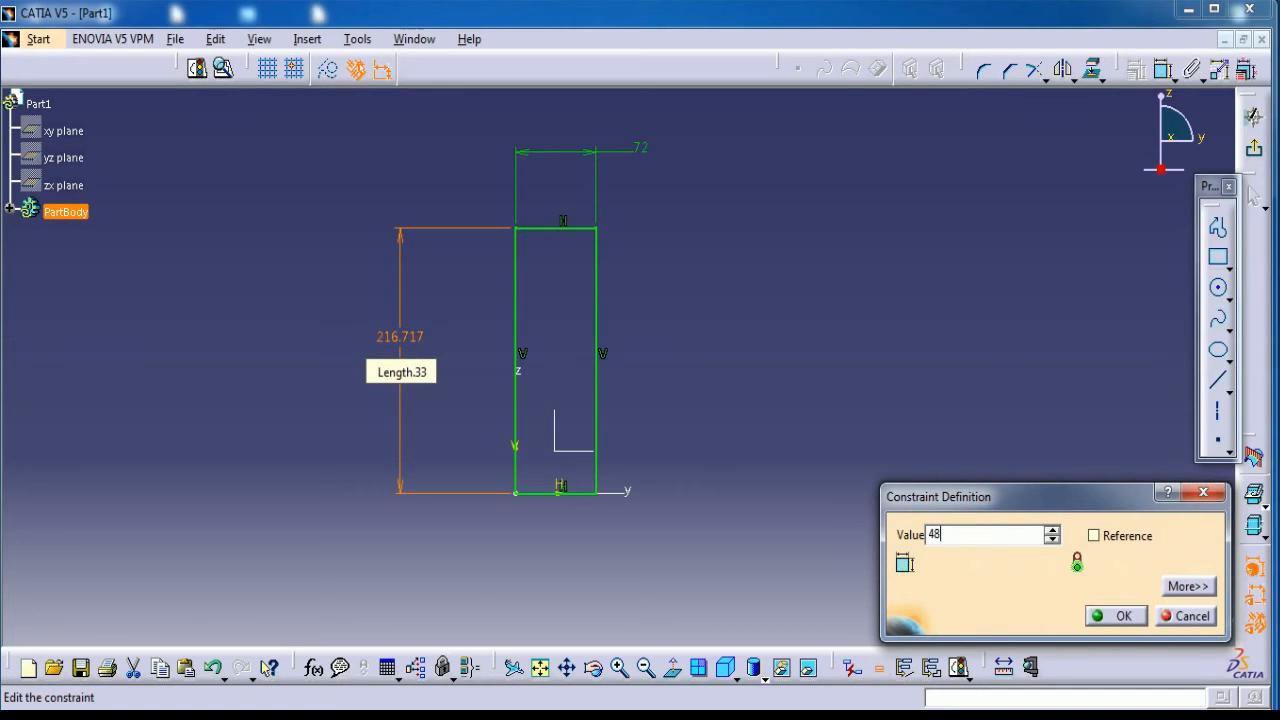
key("Return")
- Exit the sketch and pad the 72 x 48 mm rectangle 104 mm in the reversed direction
middle_click_drag(488, 504, 493, 380)
middle_click_drag(615, 389, 714, 263)
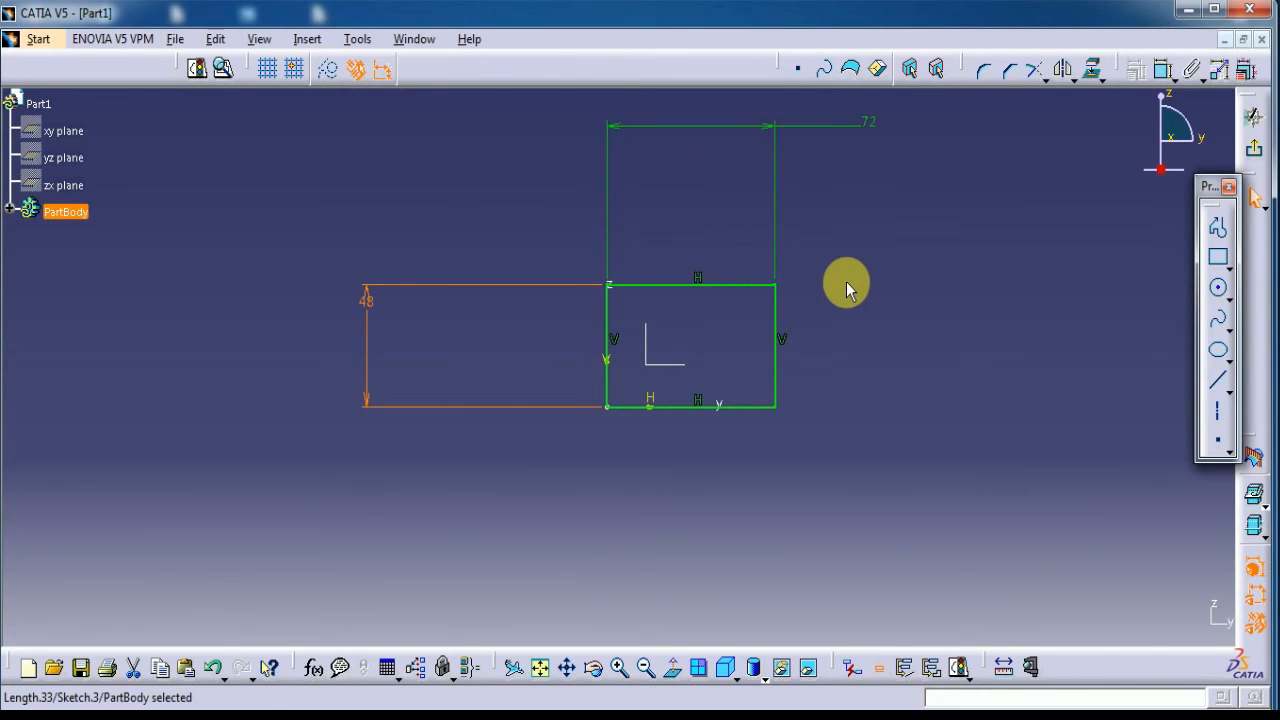
middle_click_drag(862, 279, 843, 314)
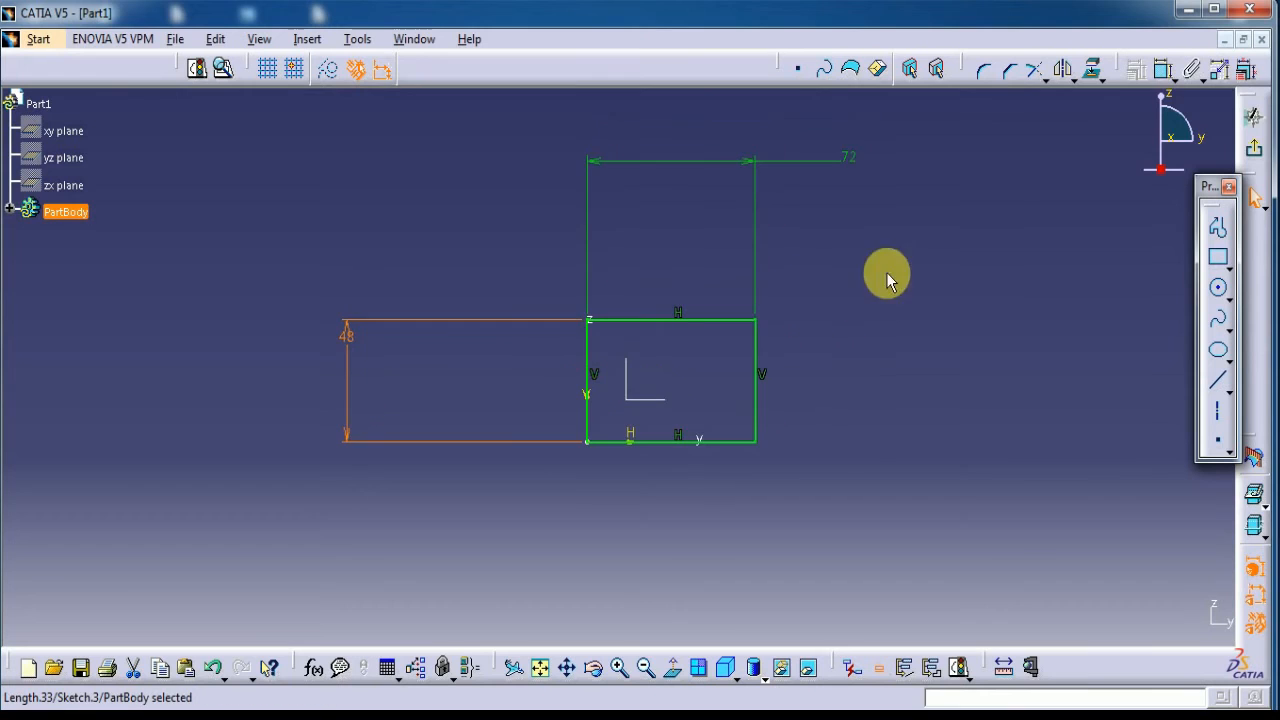
left_click(1250, 156)
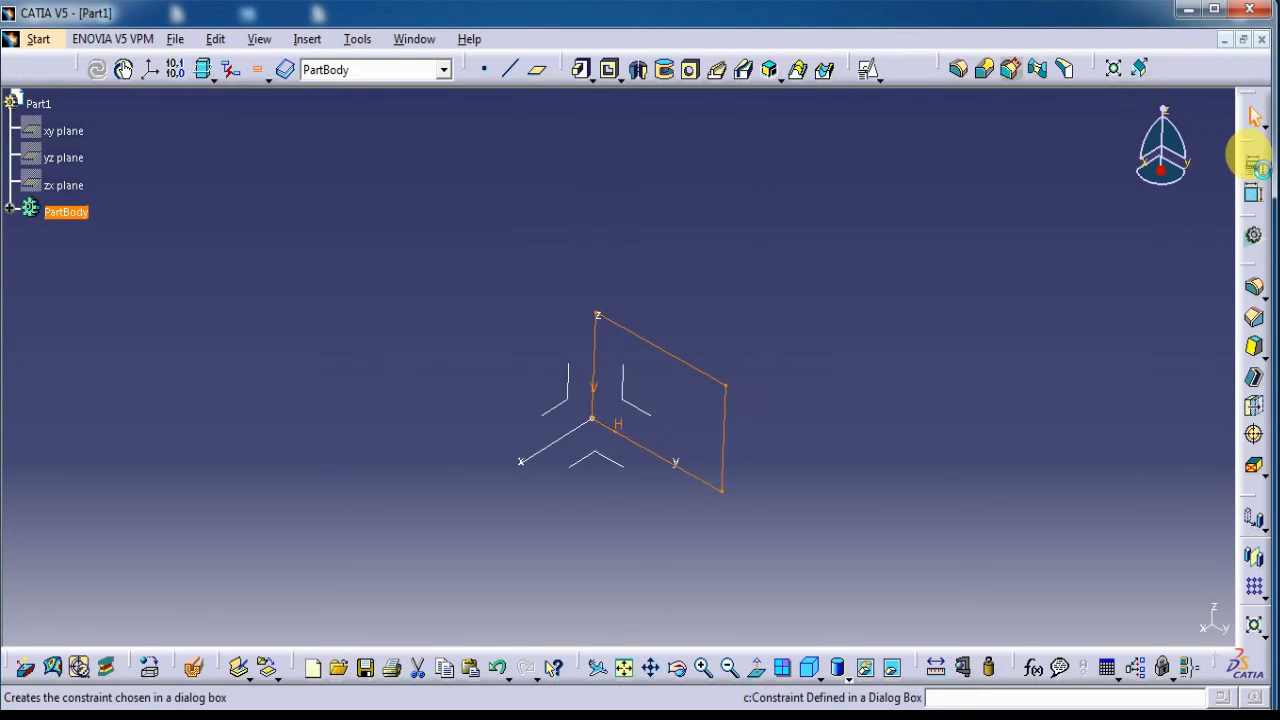
left_click(583, 70)
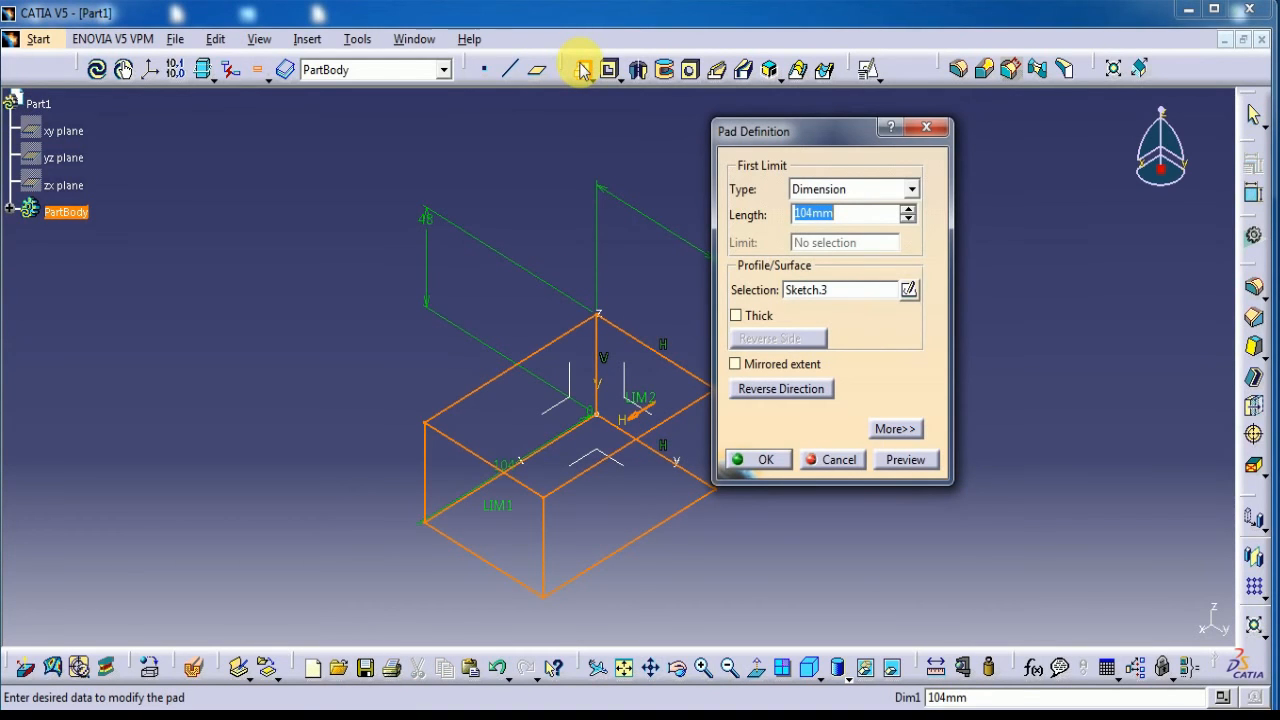
left_click(782, 389)
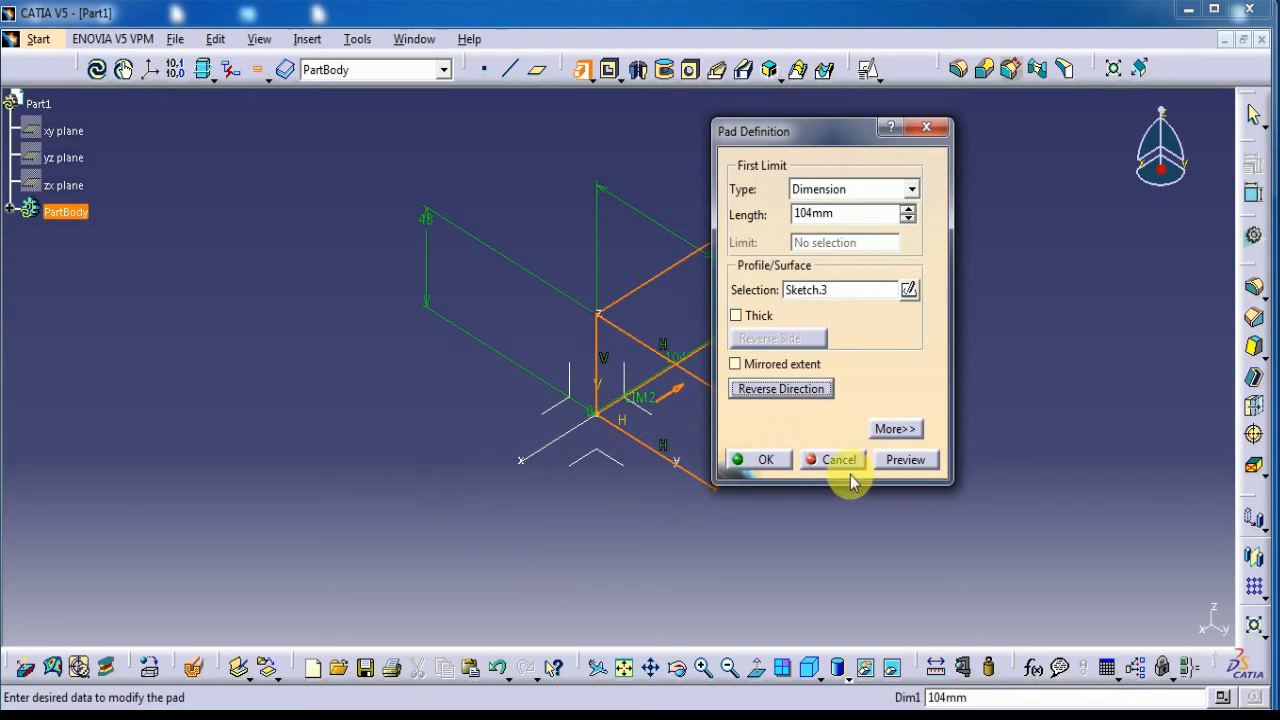
left_click(907, 463)
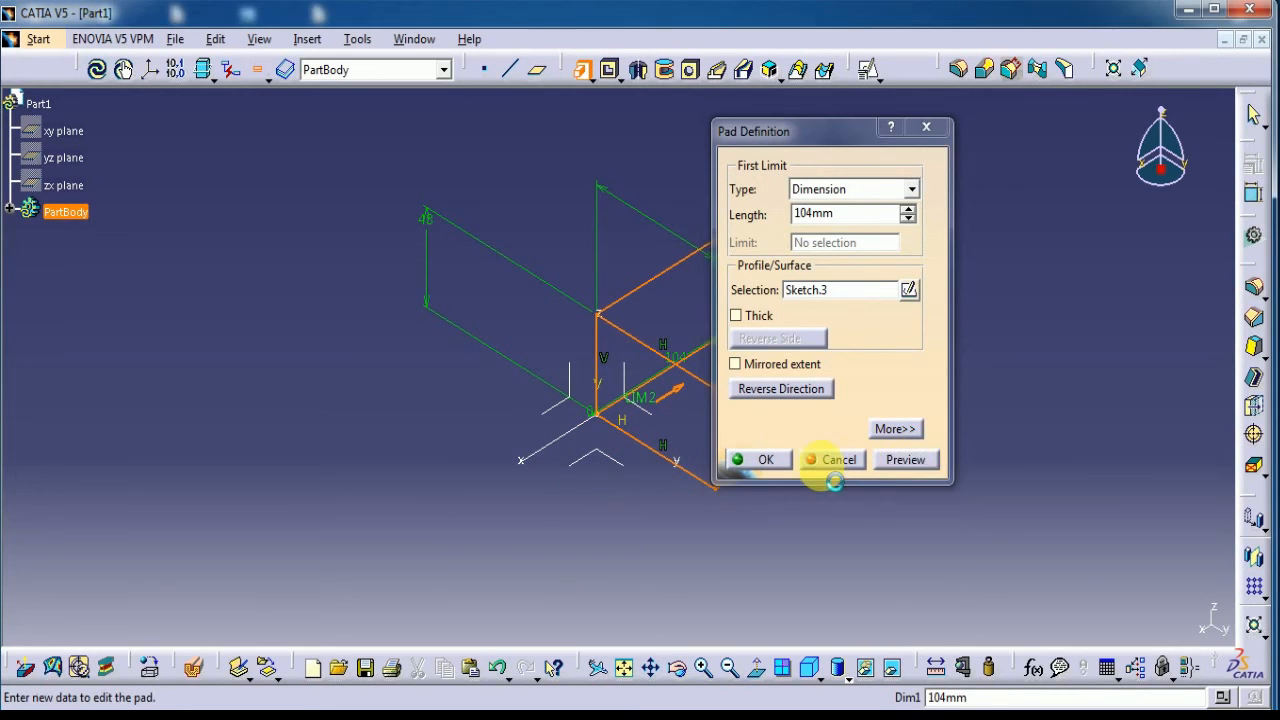
left_click(772, 460)
middle_click_drag(834, 534, 877, 523)
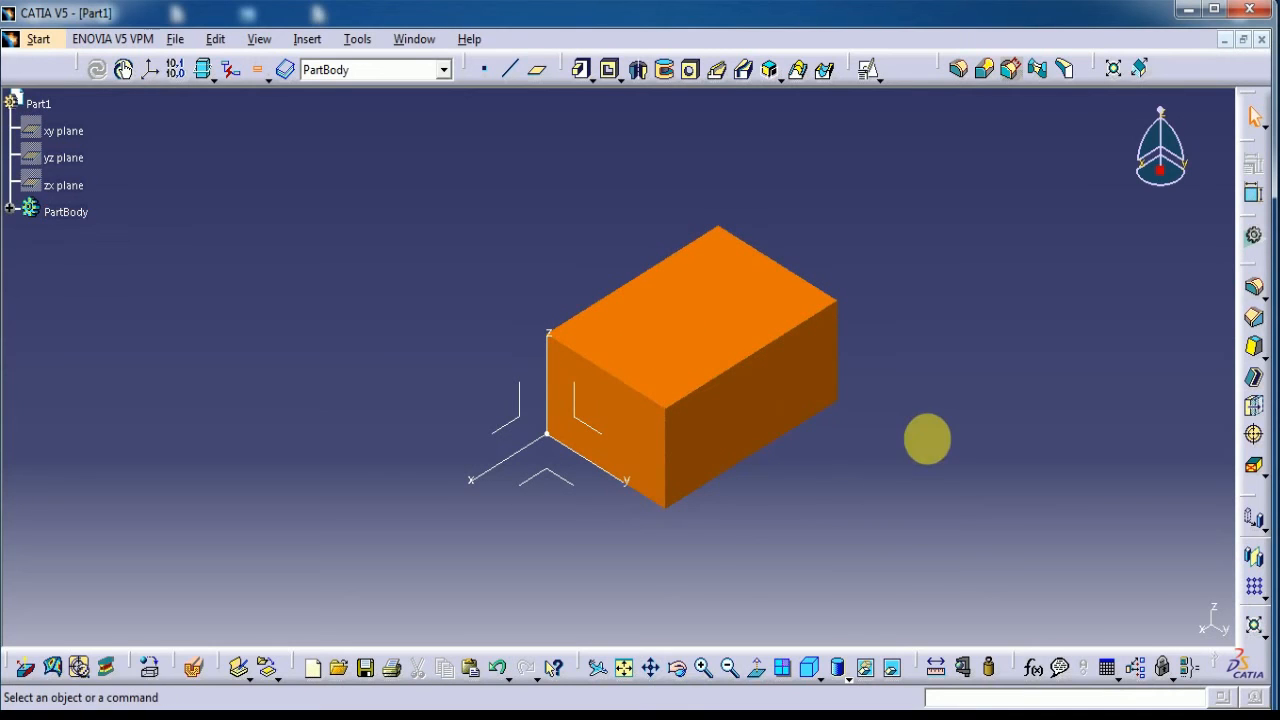
- Start a positioned sketch on the second block's front face with implicit origin and orientation
left_click(618, 416)
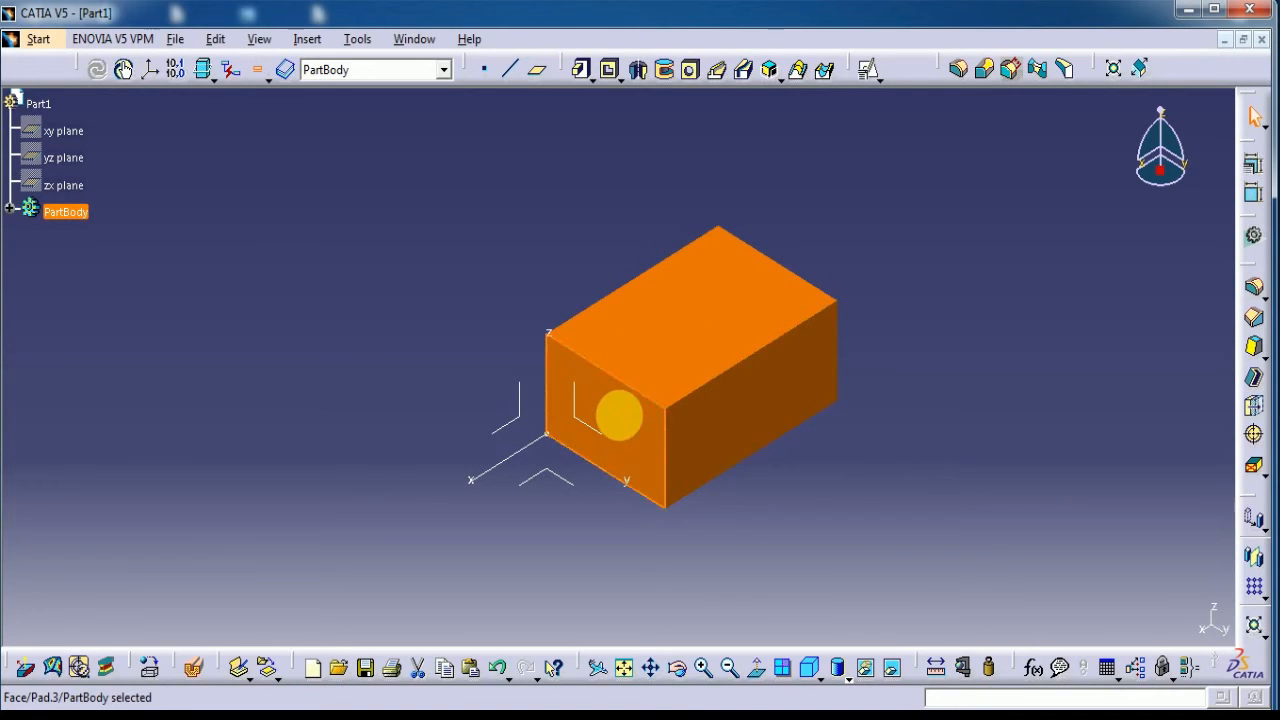
left_click(868, 72)
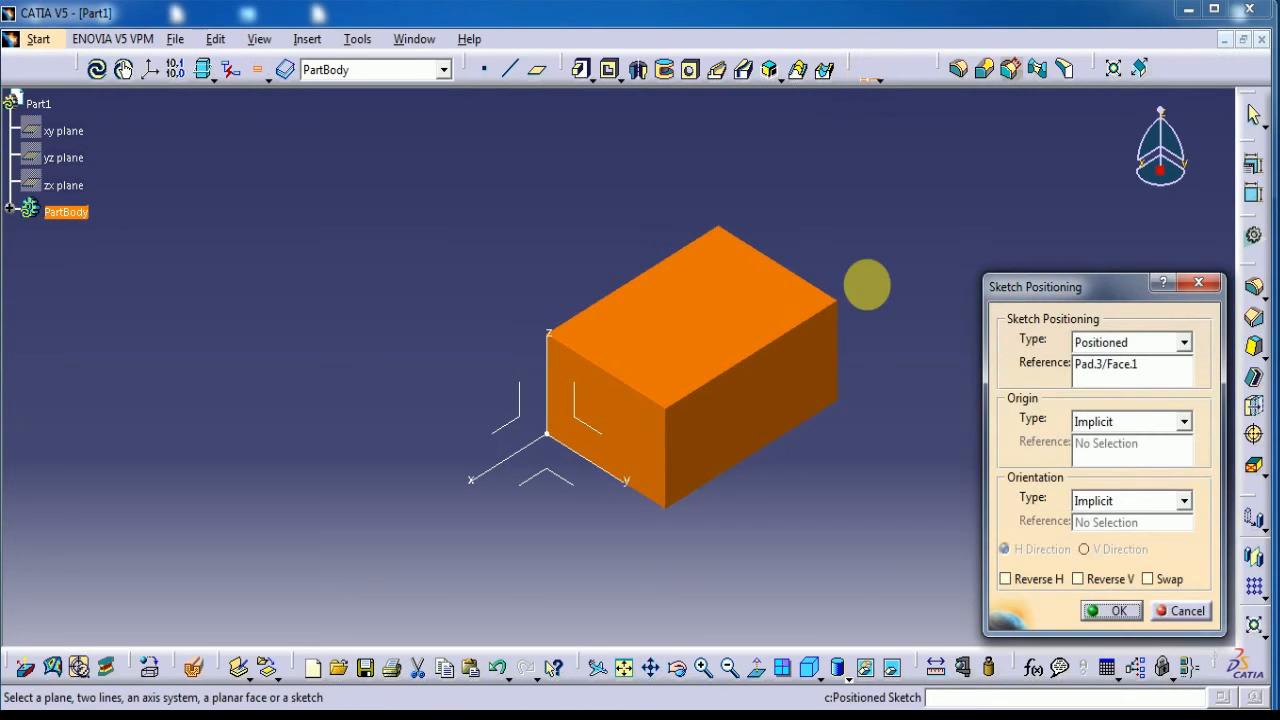
left_click(1116, 613)
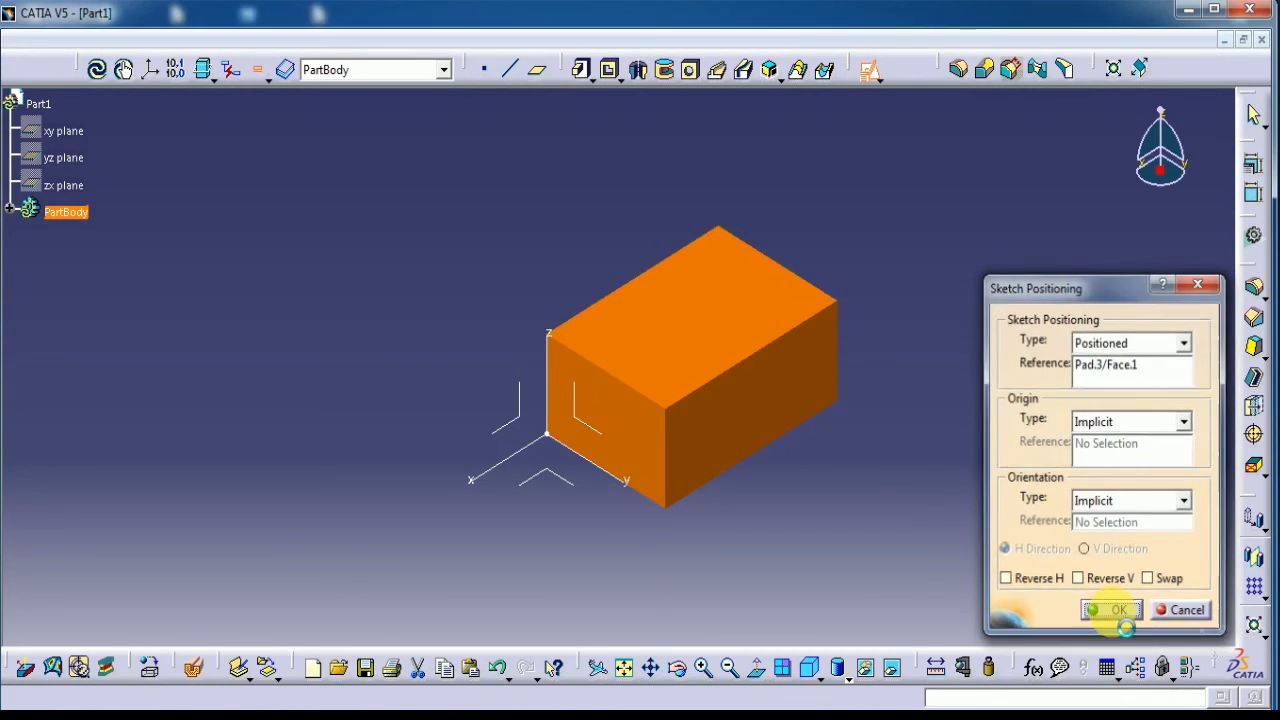
mouse_move(857, 557)
middle_mouse_down()
mouse_move(863, 447)
mouse_move(921, 290)
middle_mouse_up()
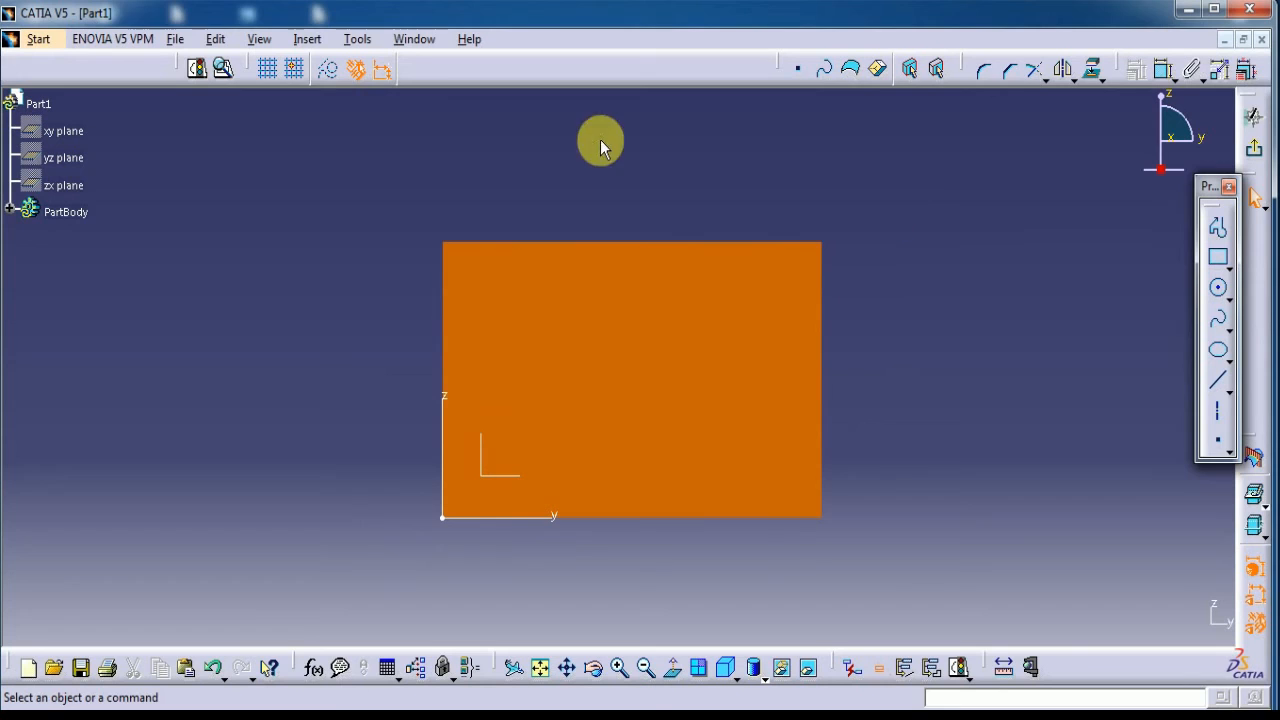
- Draw a closed six-sided stepped profile about 34 x 34 mm overlapping the block's upper edge, with the step at its lower left
left_click(1218, 230)
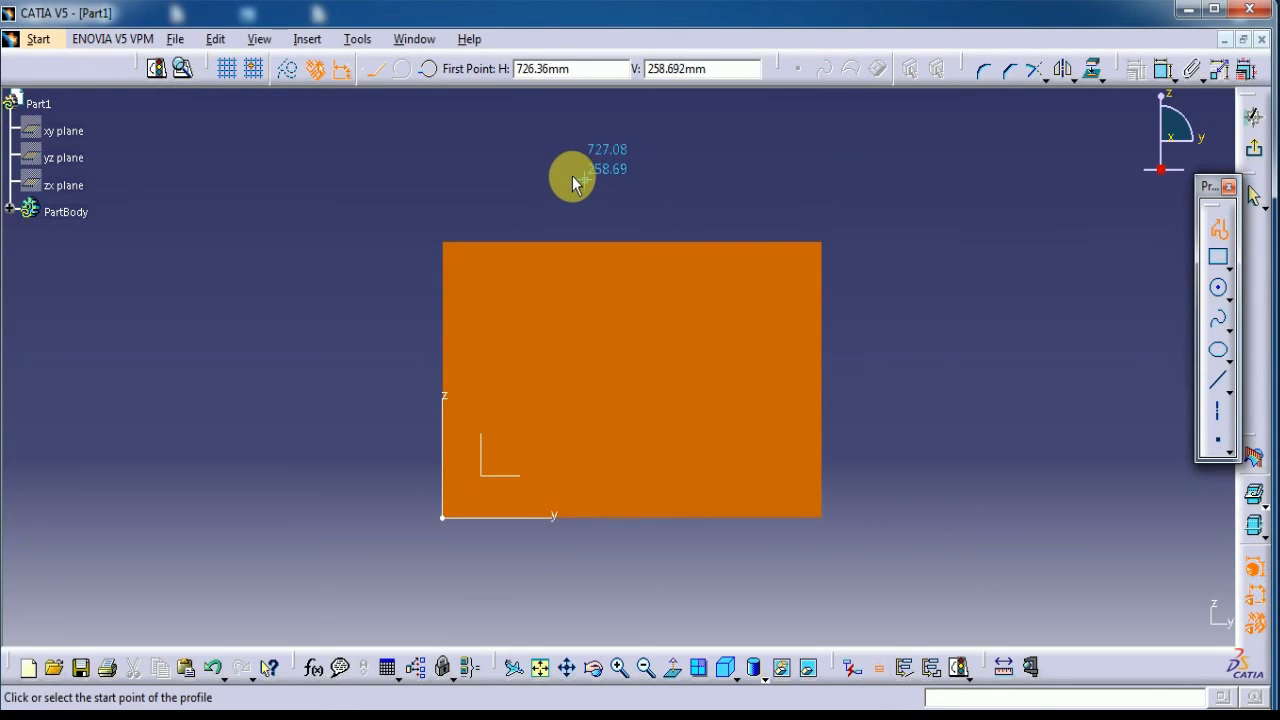
left_click(546, 264)
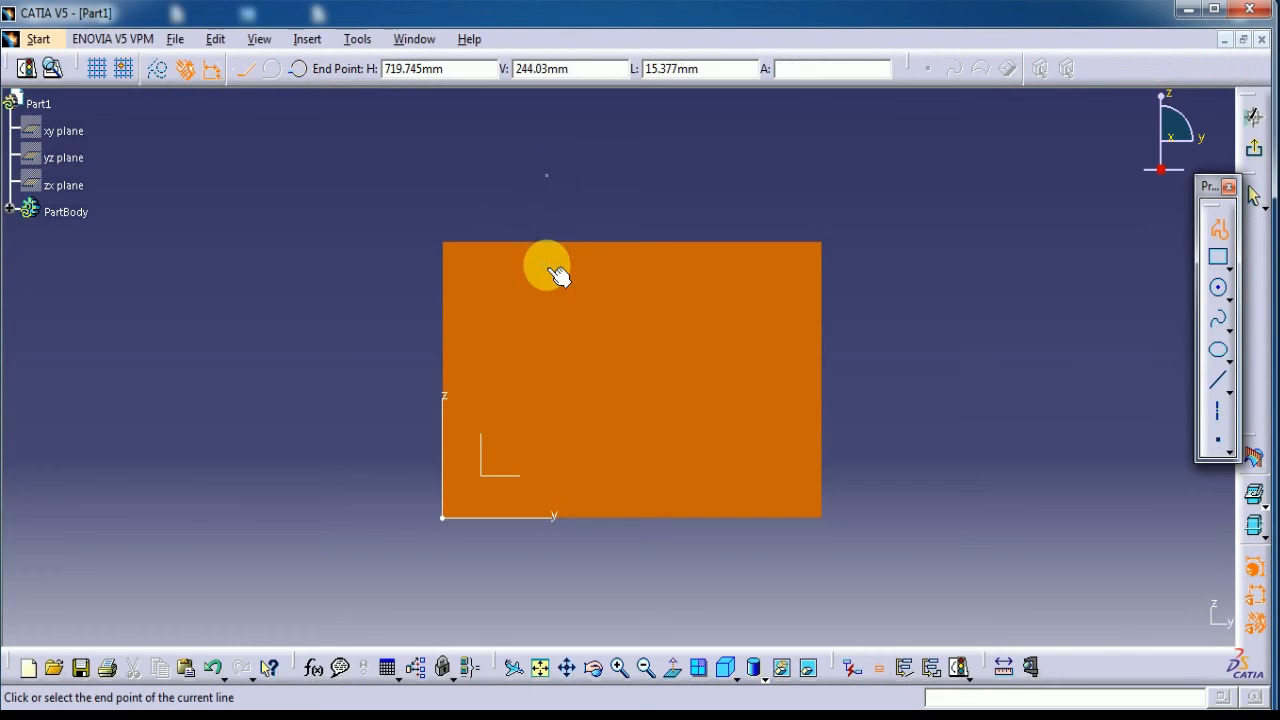
left_click(630, 264)
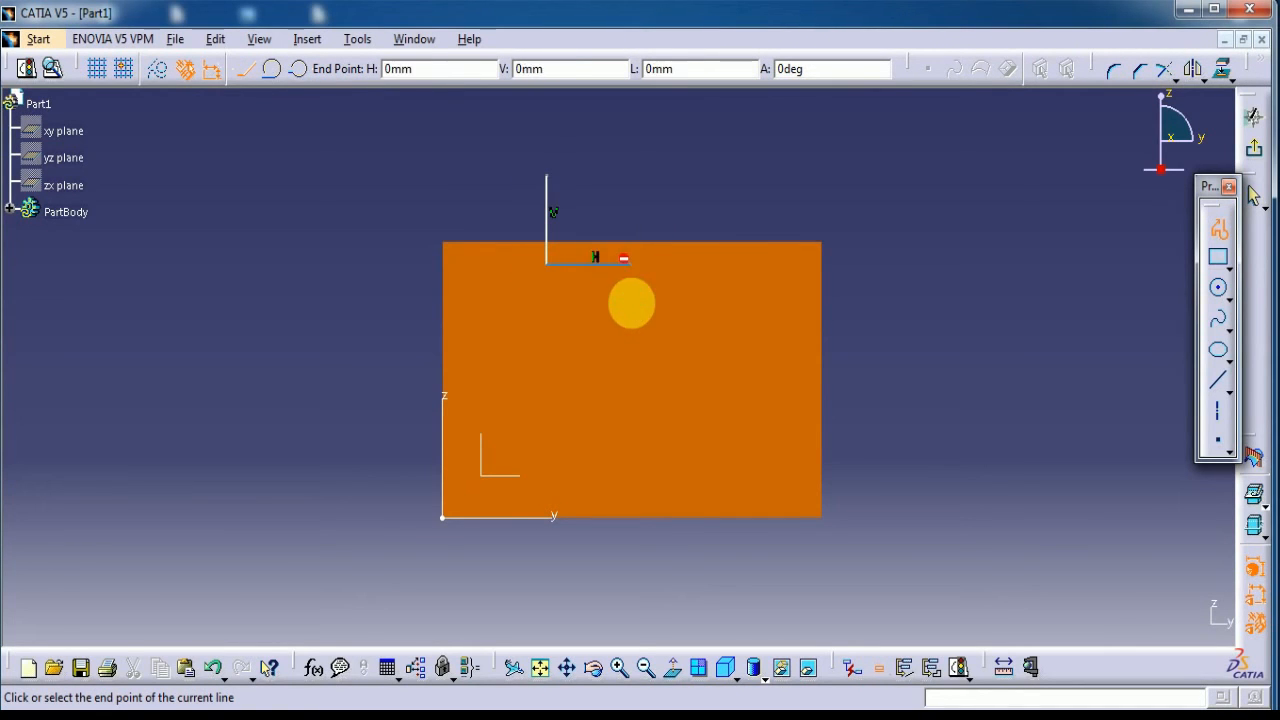
left_click(629, 371)
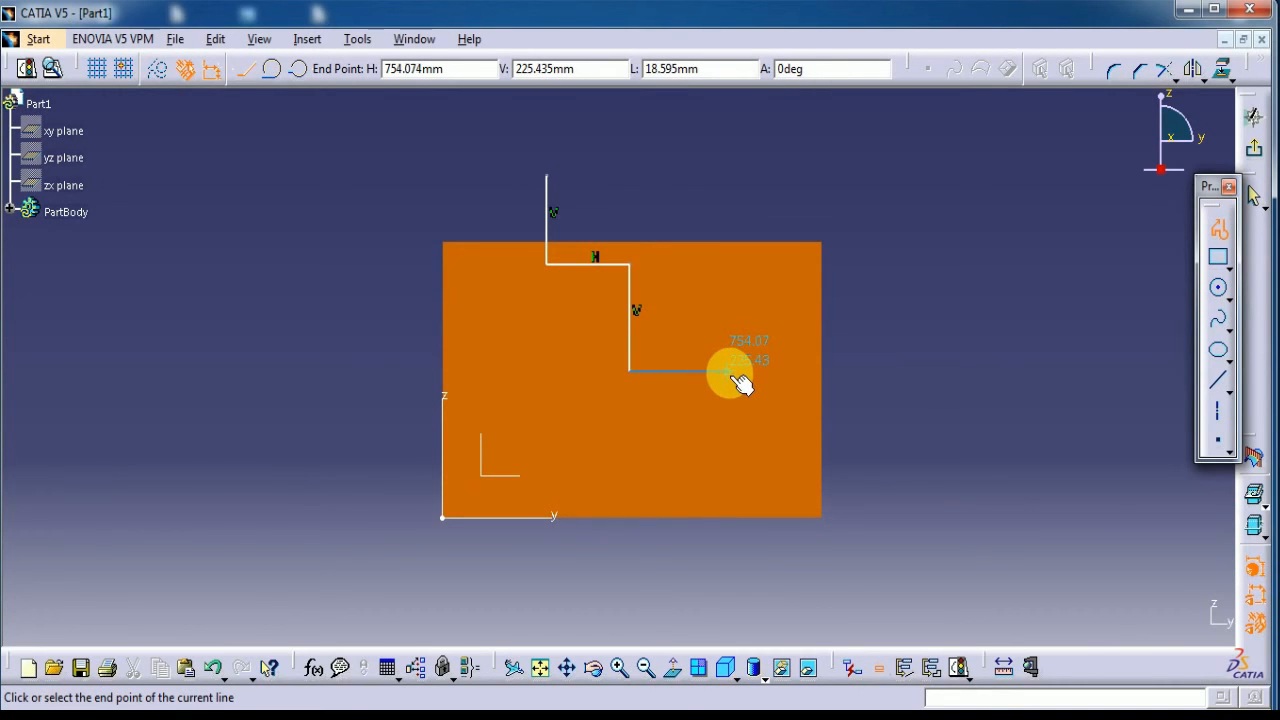
left_click(730, 374)
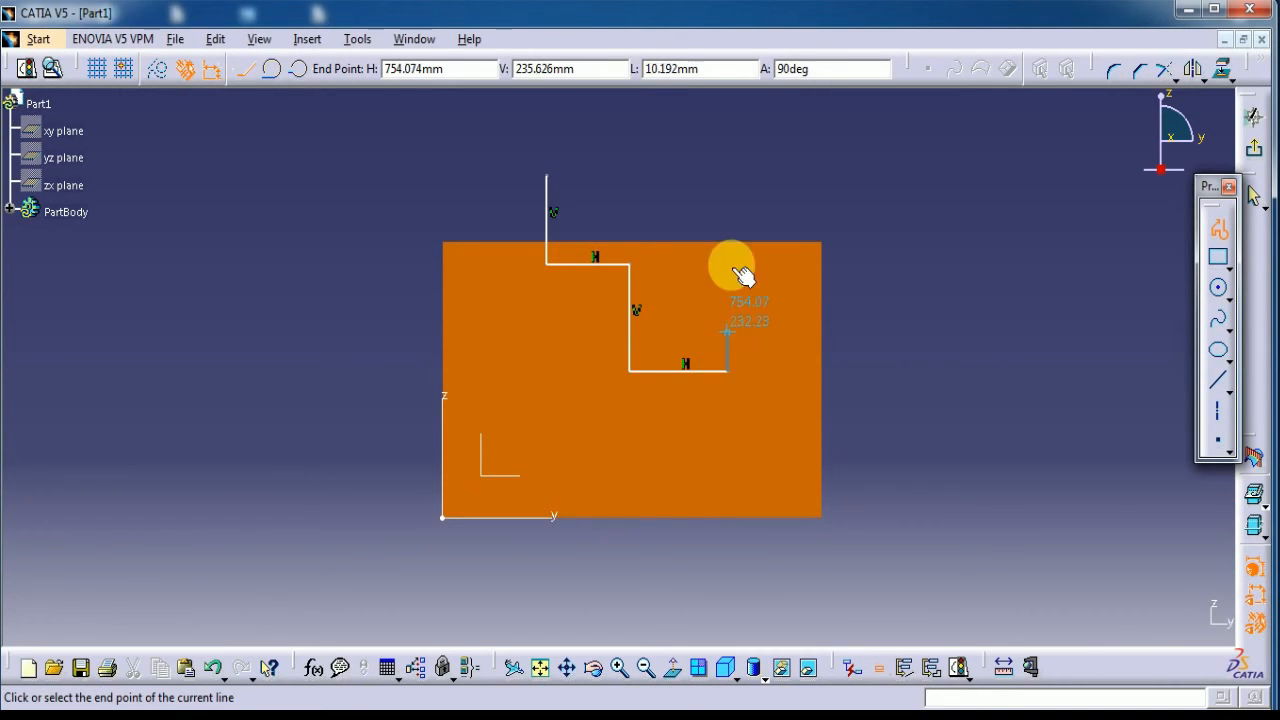
left_click(728, 176)
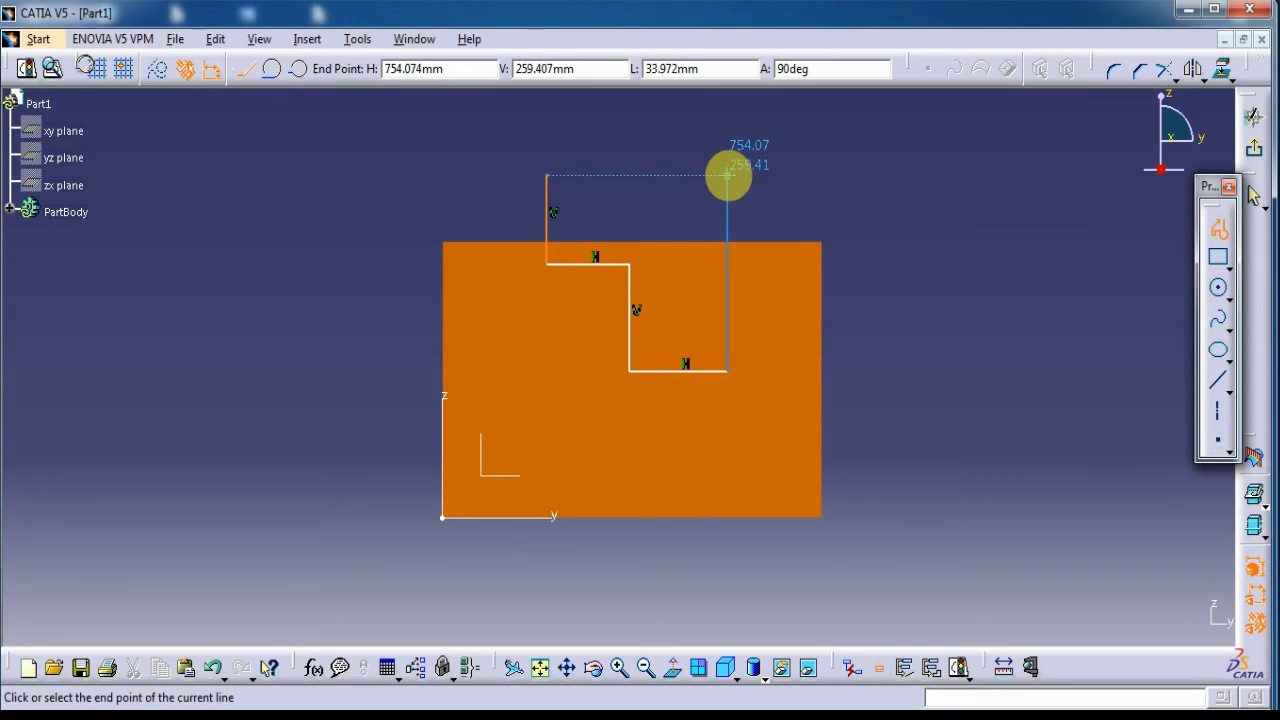
left_click(547, 176)
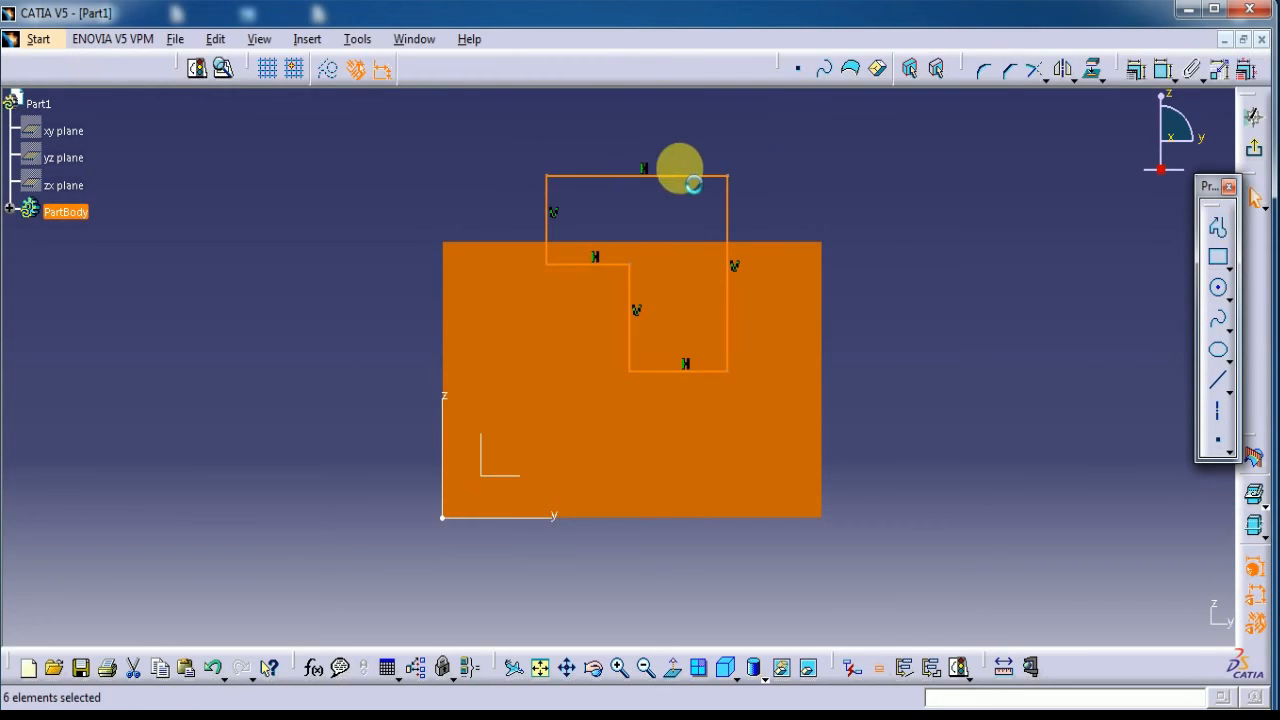
- Dimension the stepped profile's top line and set its length to 48 mm
left_click(1165, 68)
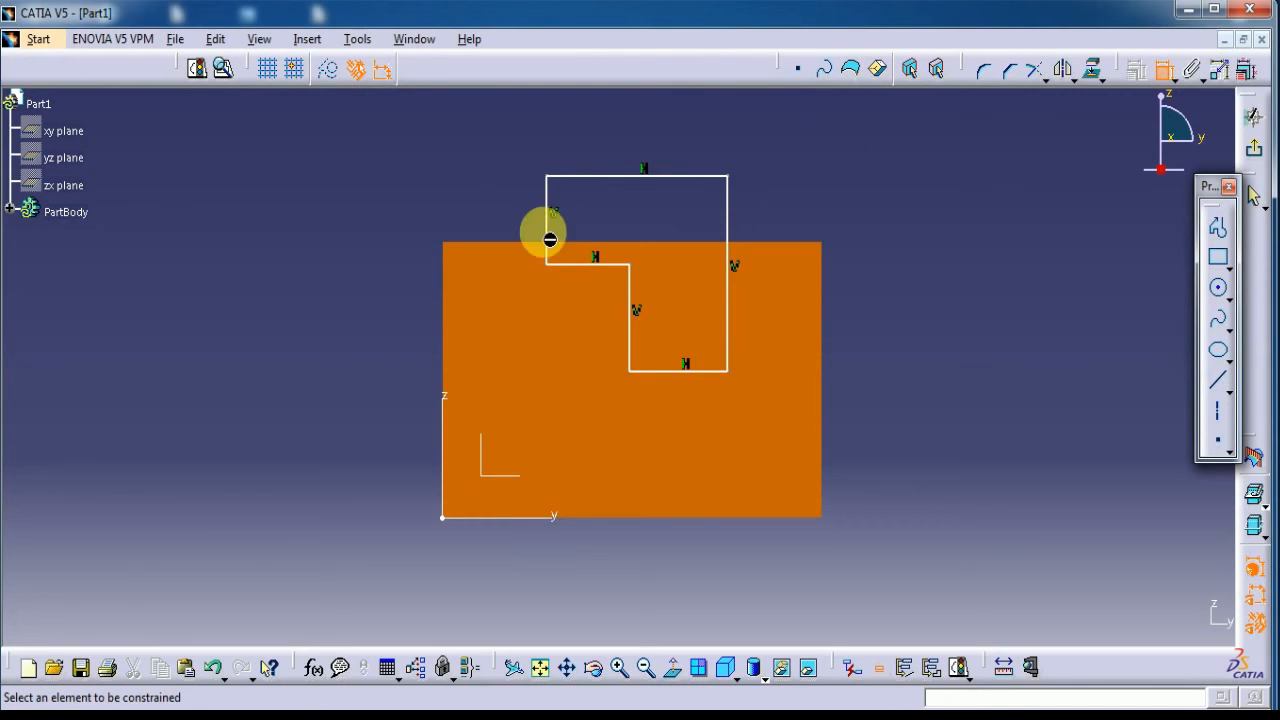
left_click(600, 185)
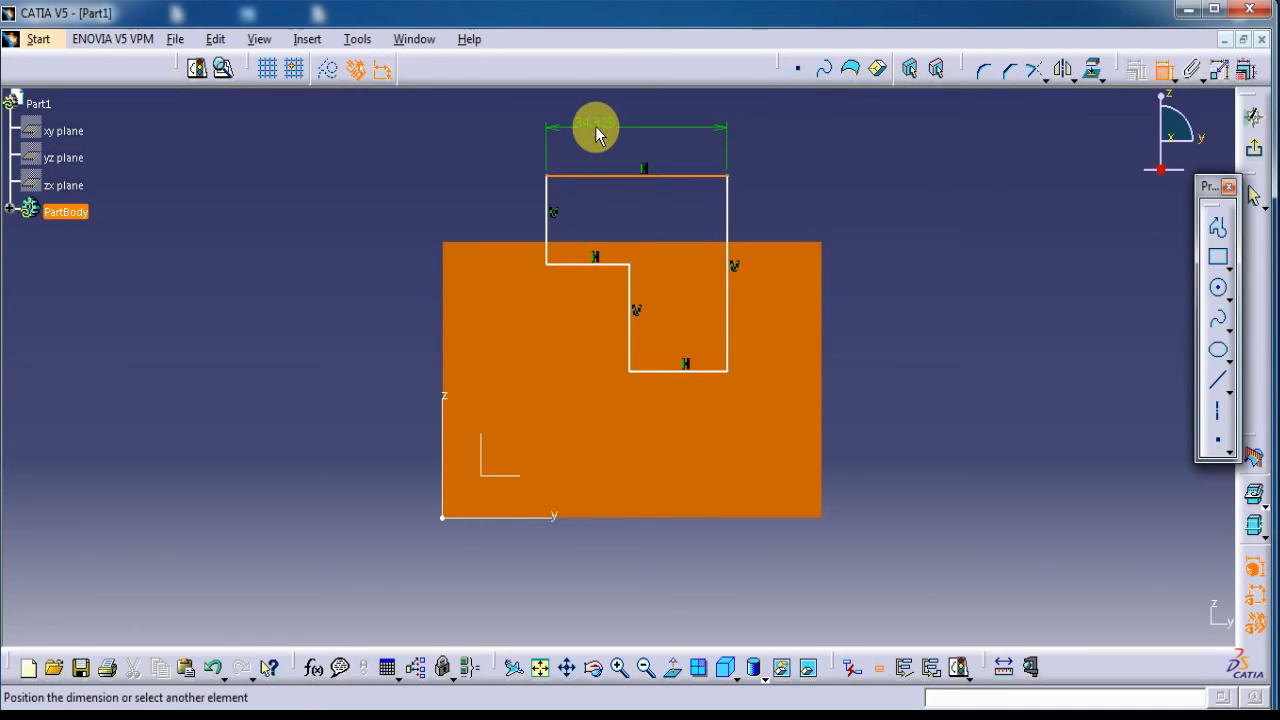
left_click(595, 126)
left_click(609, 142)
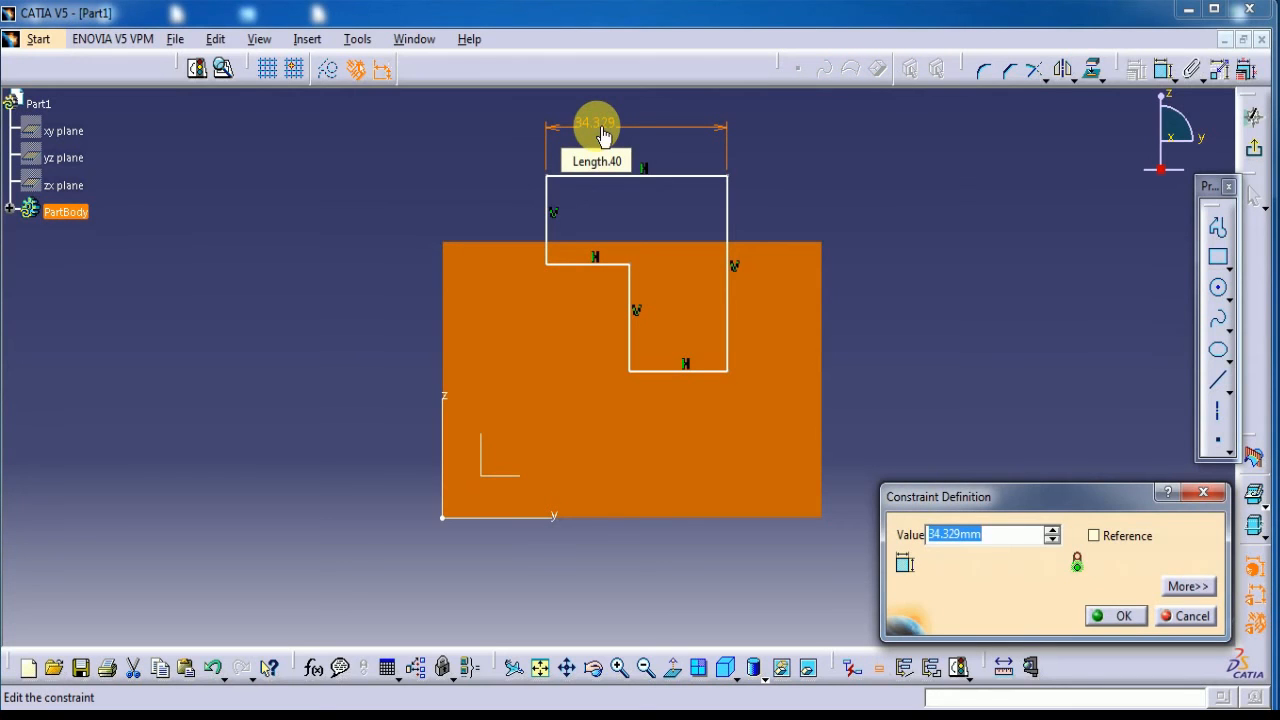
type("48")
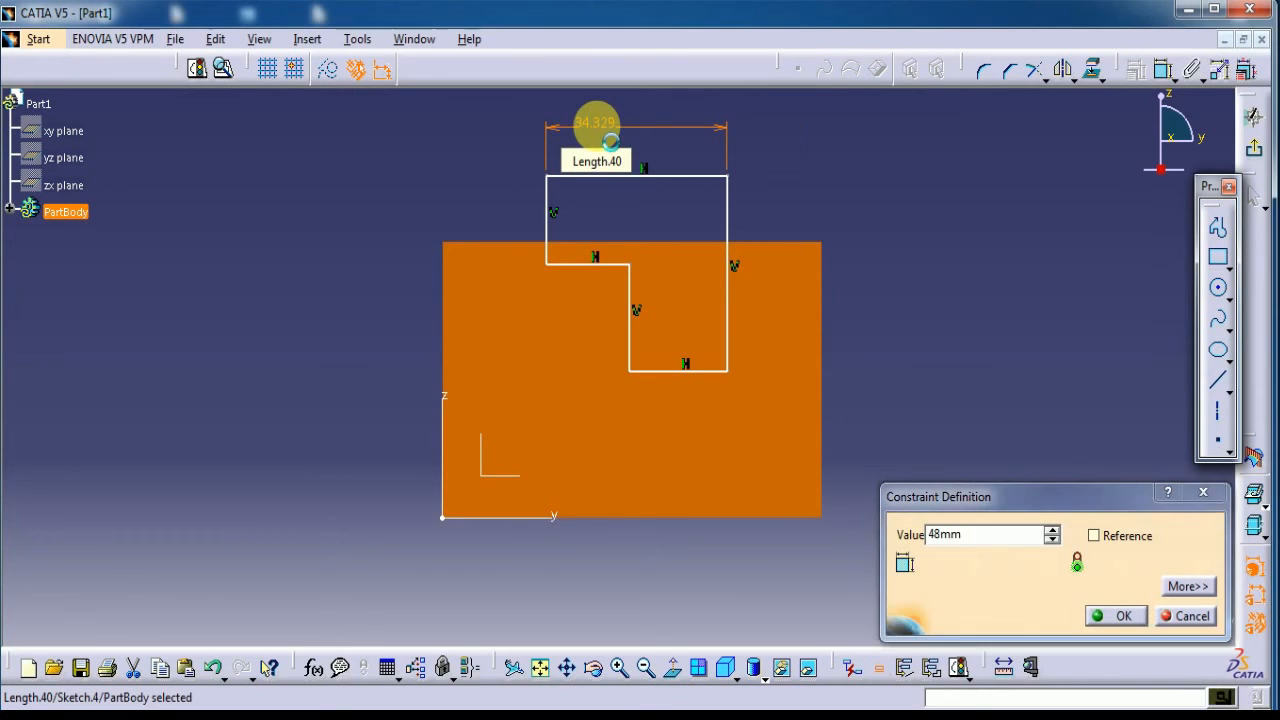
key("Return")
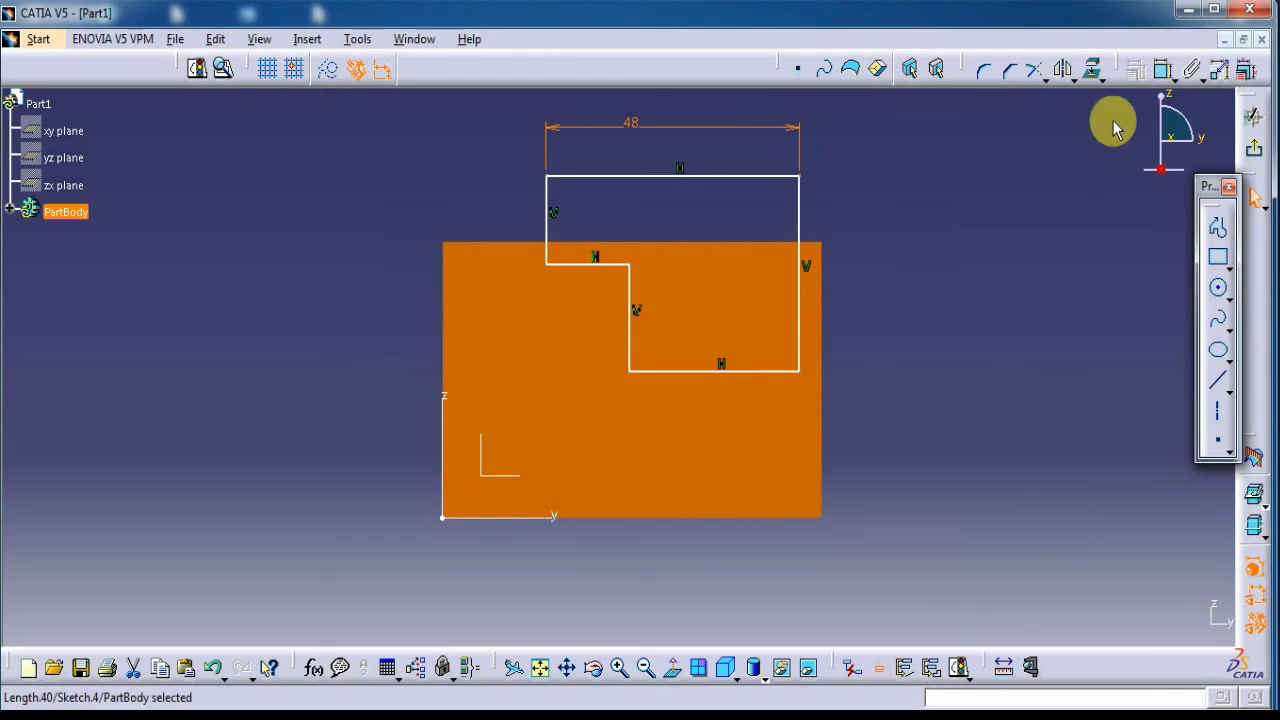
- Dimension the horizontal line of the profile's step and set its length to 24 mm
left_click(1163, 69)
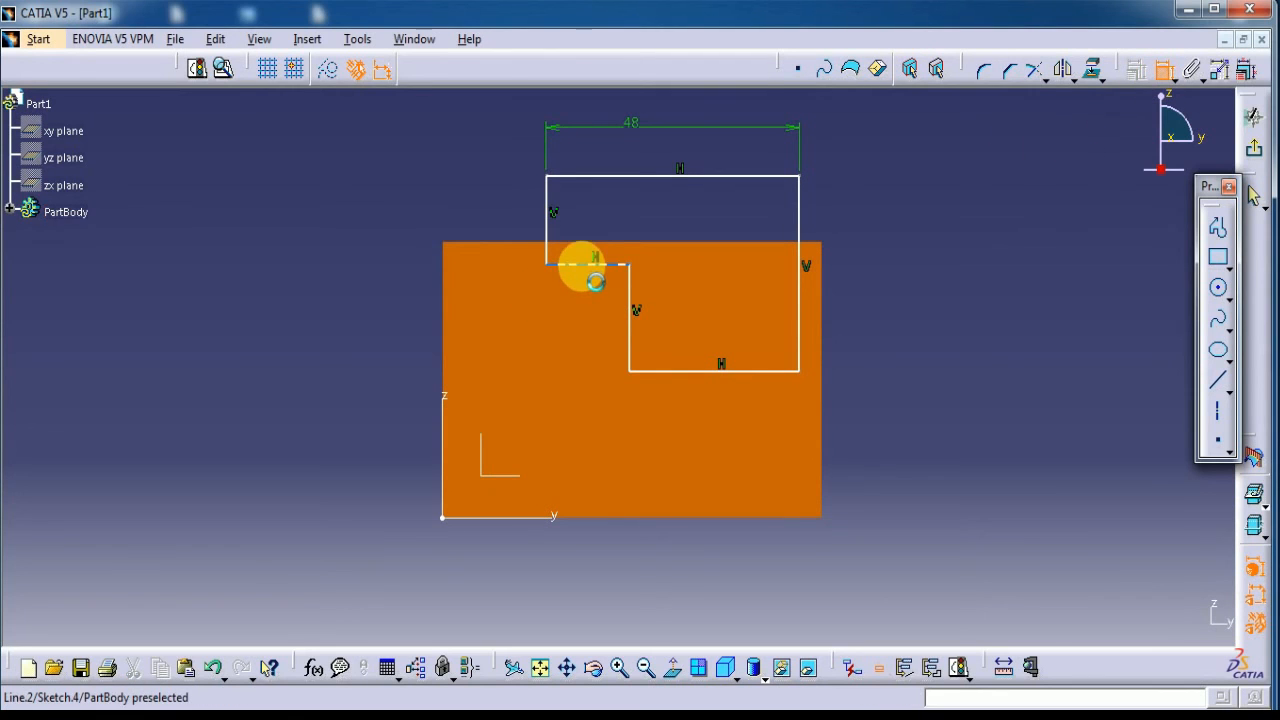
left_click(591, 263)
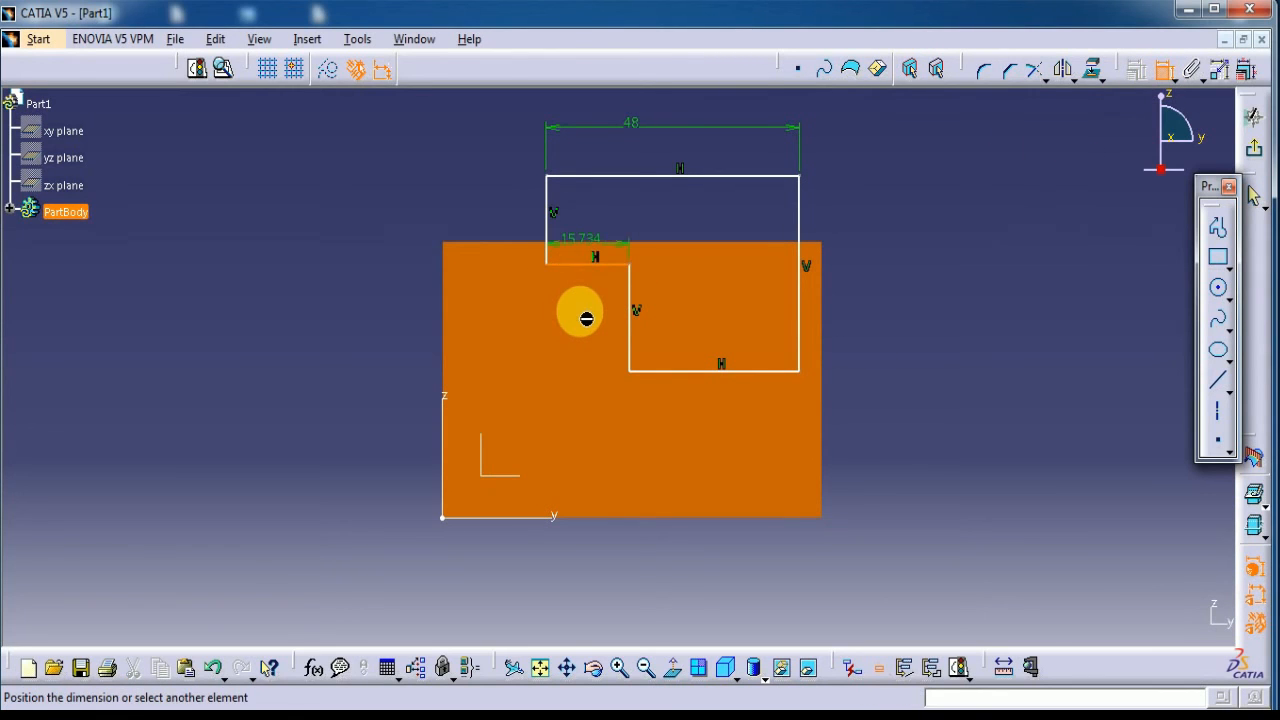
left_click(580, 346)
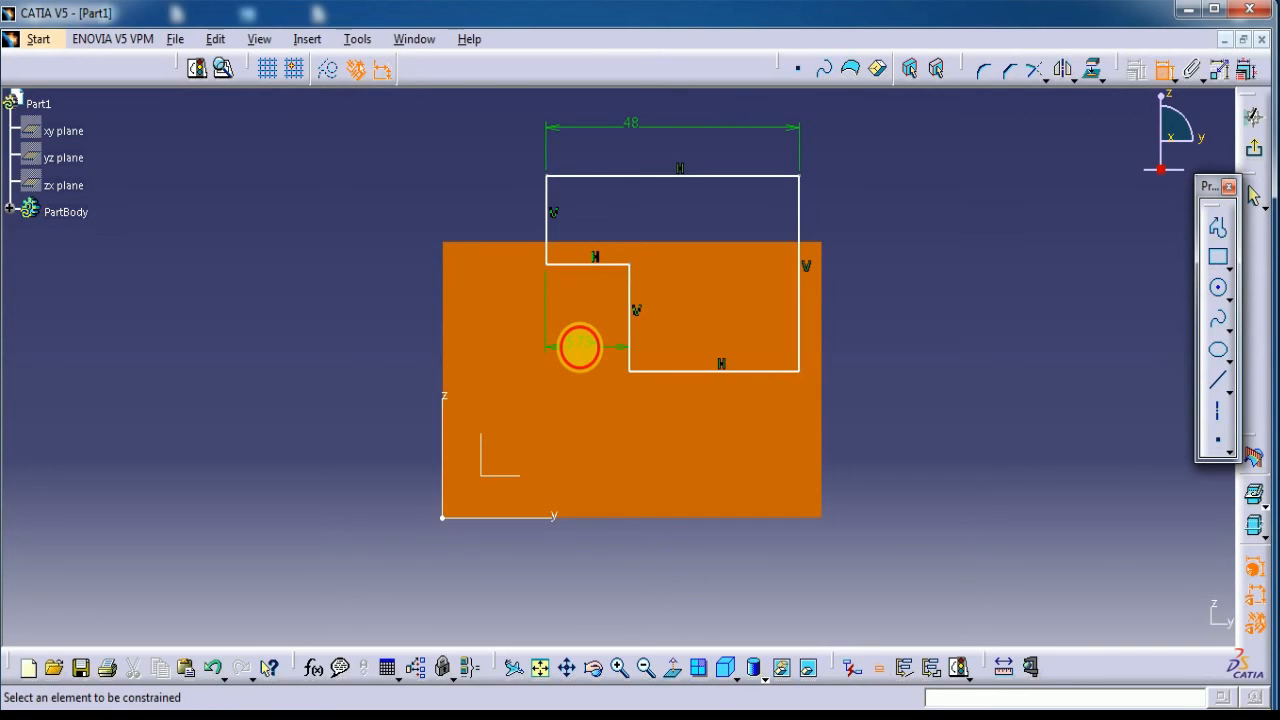
double_click(580, 346)
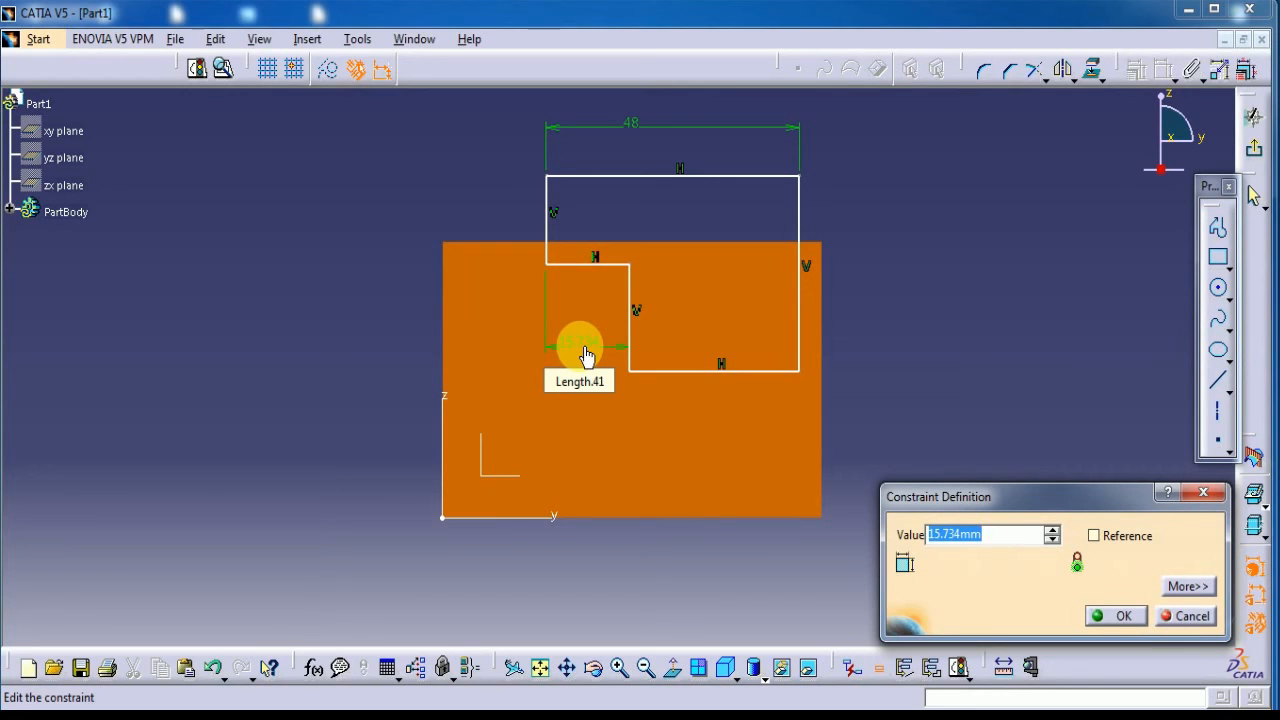
type("24")
key("Return")
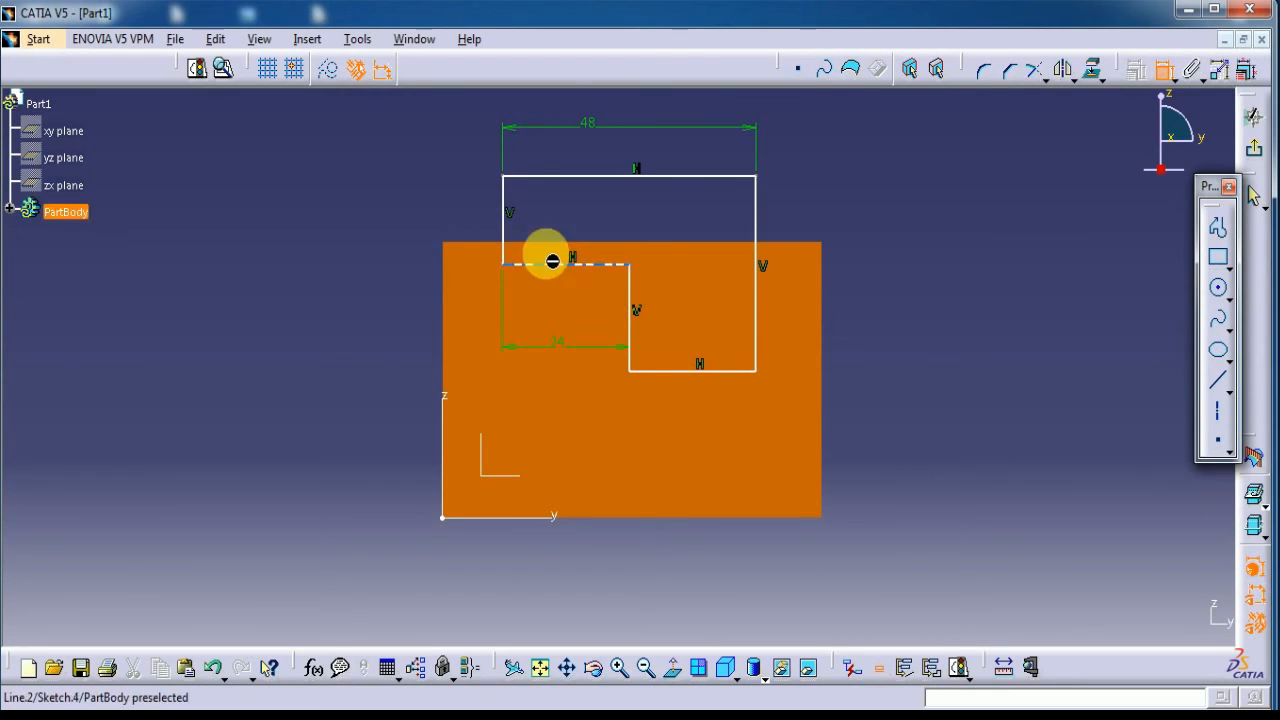
- Dimension the profile's short left vertical line and set its length to 16 mm
left_click(502, 220)
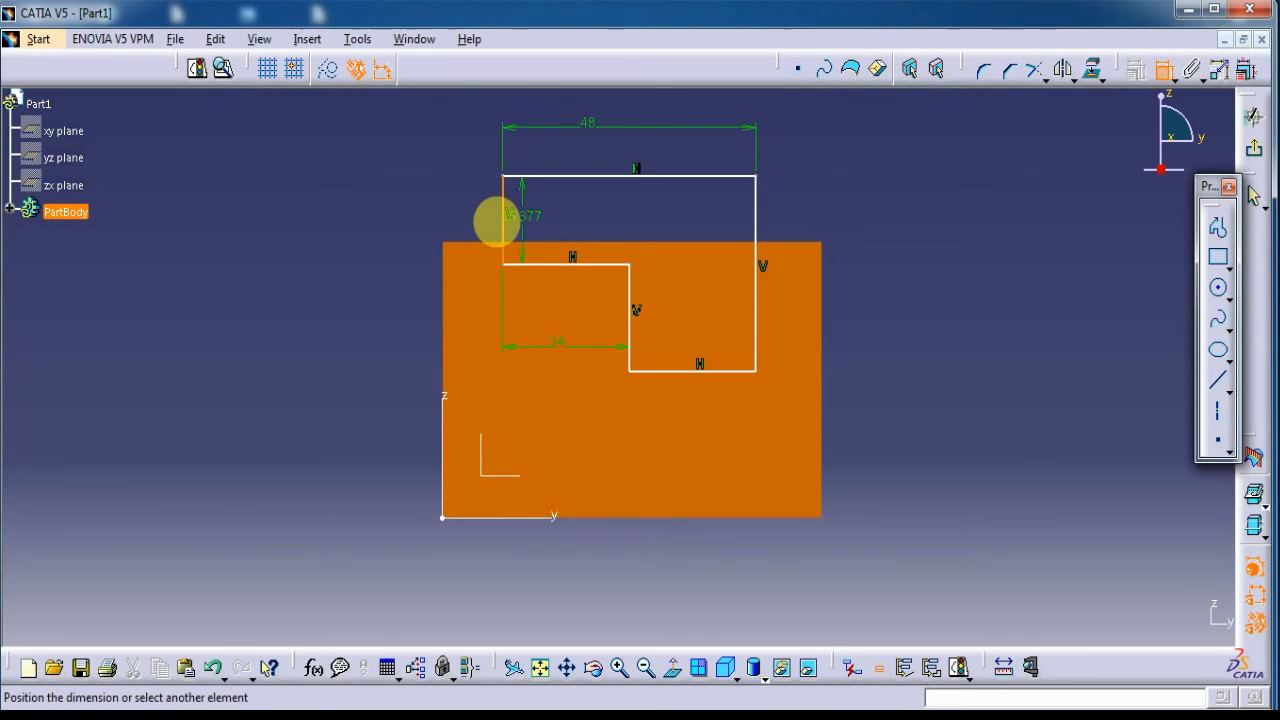
left_click(446, 214)
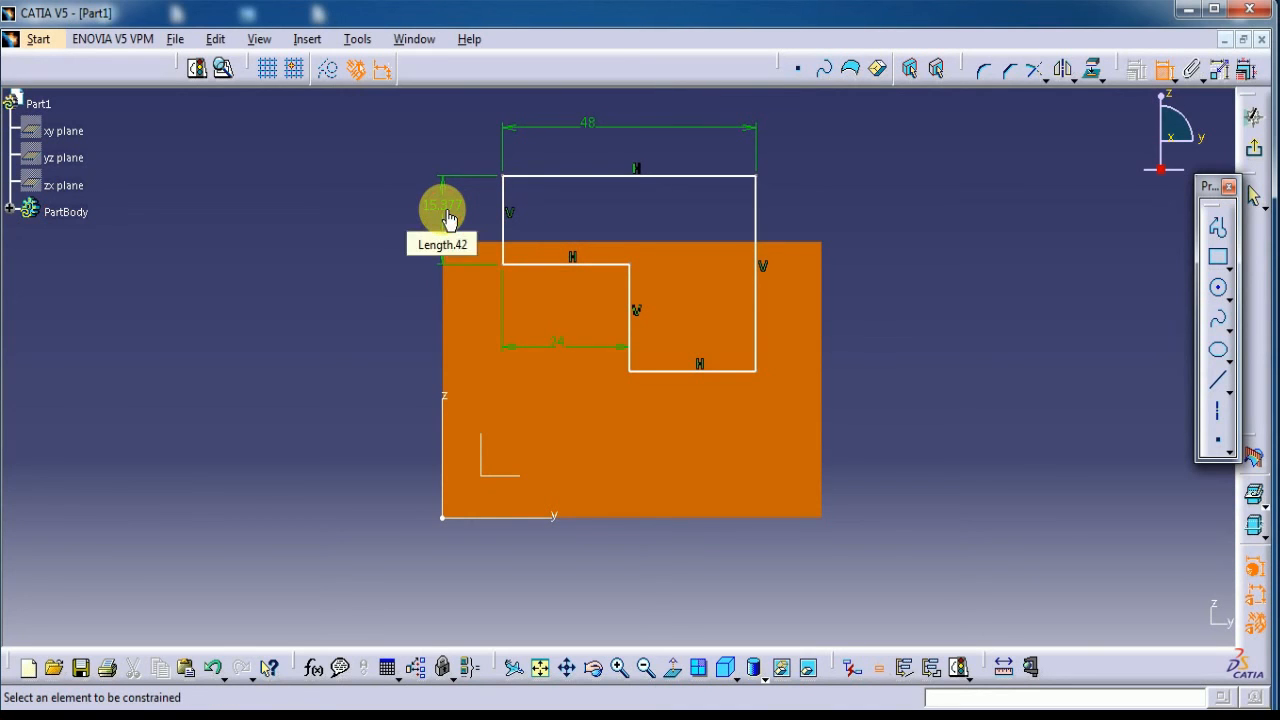
double_click(446, 214)
type("1")
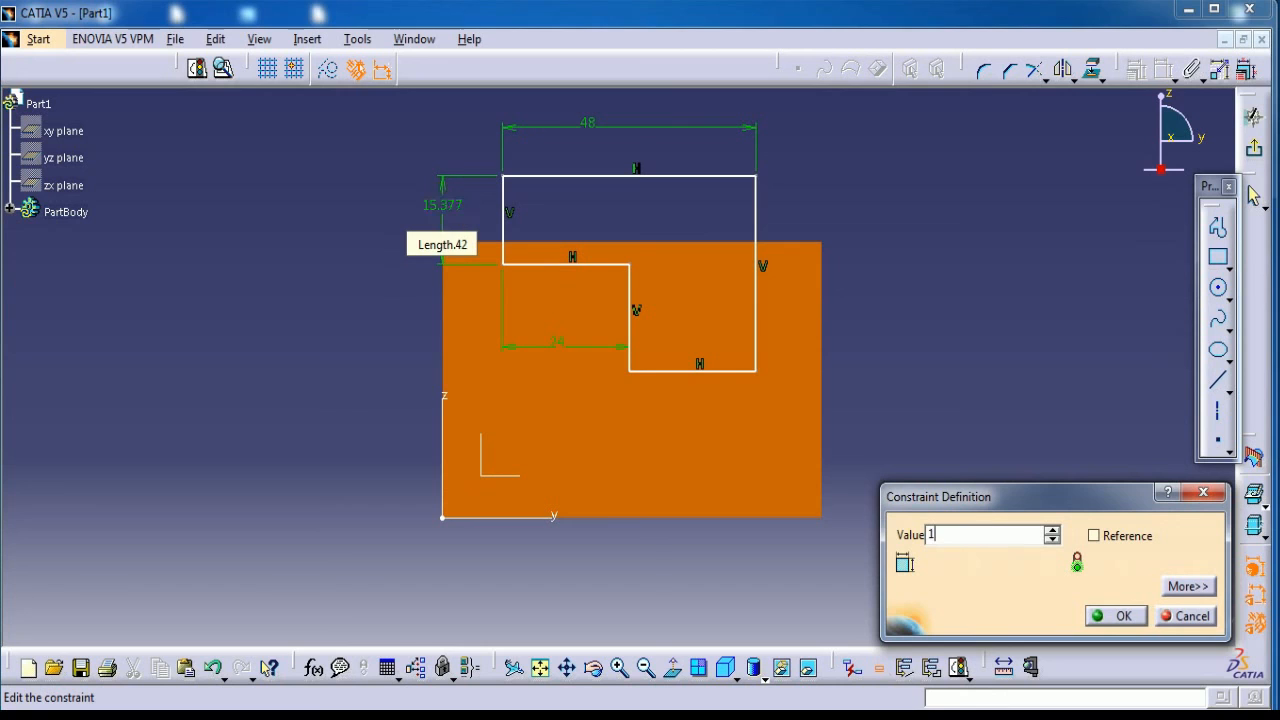
key("Return")
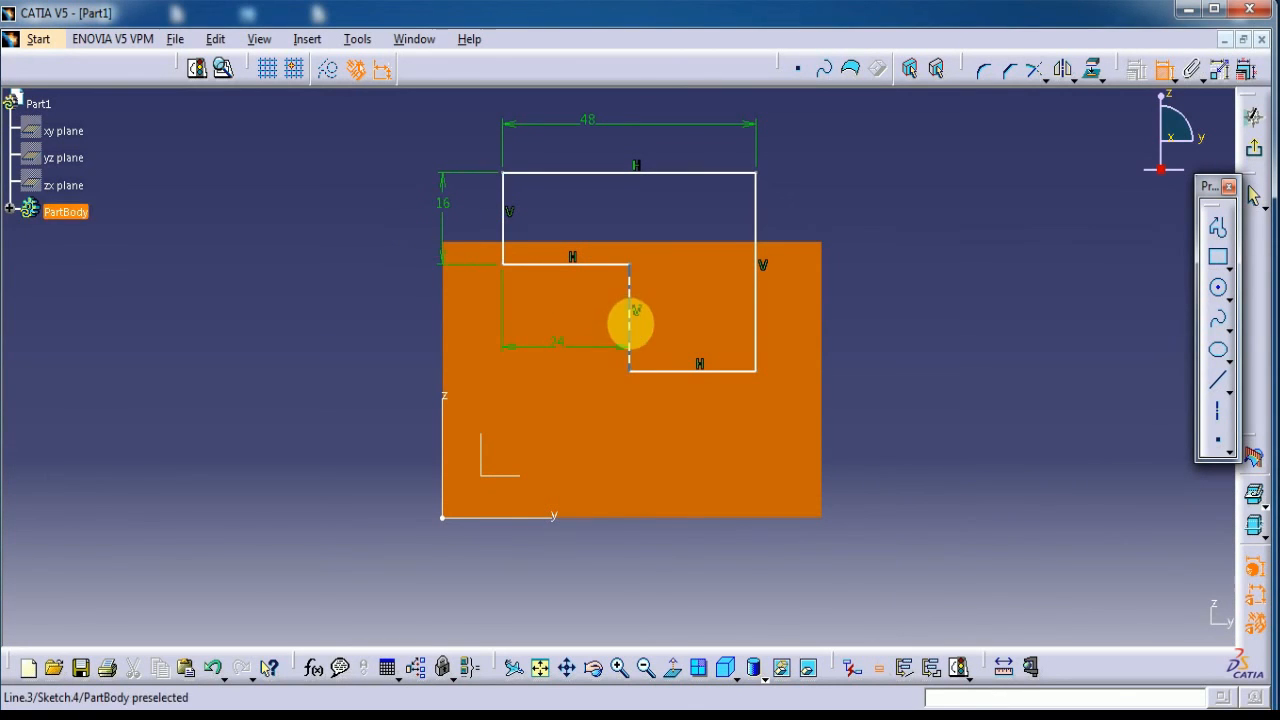
- Dimension the inner vertical line of the profile's step and set its length to 16 mm
left_click(629, 320)
left_click(686, 326)
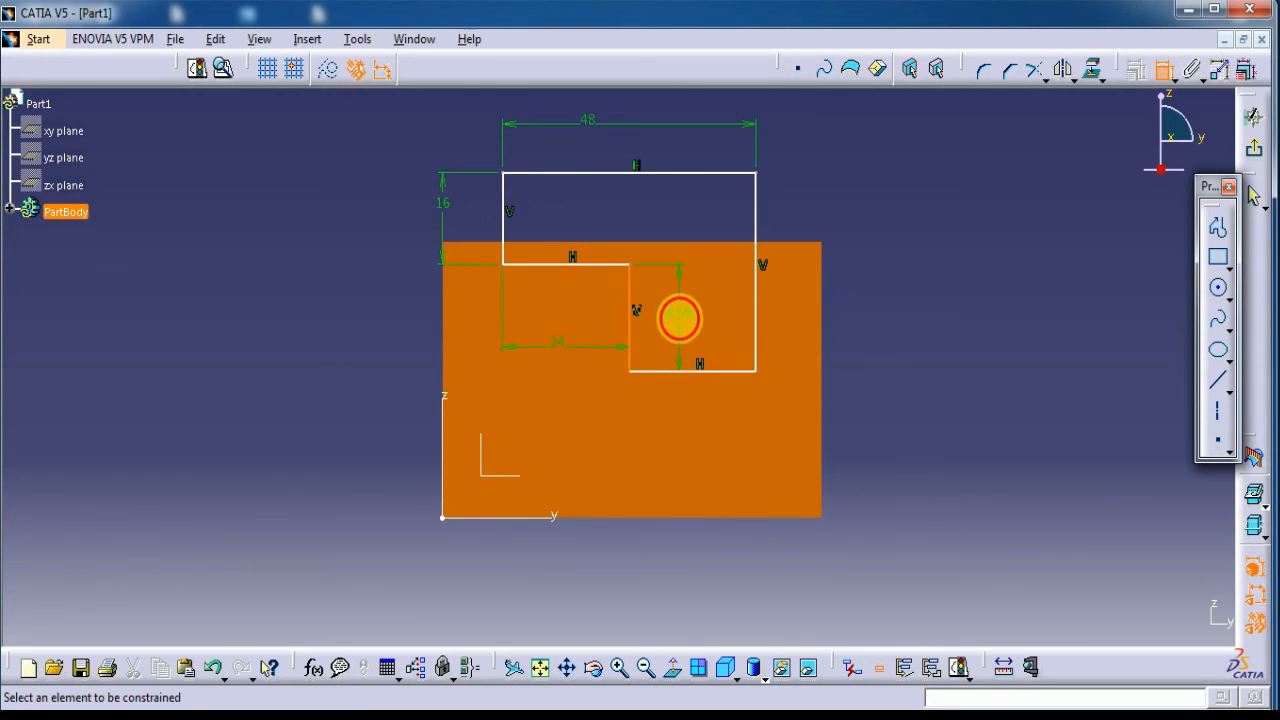
double_click(686, 326)
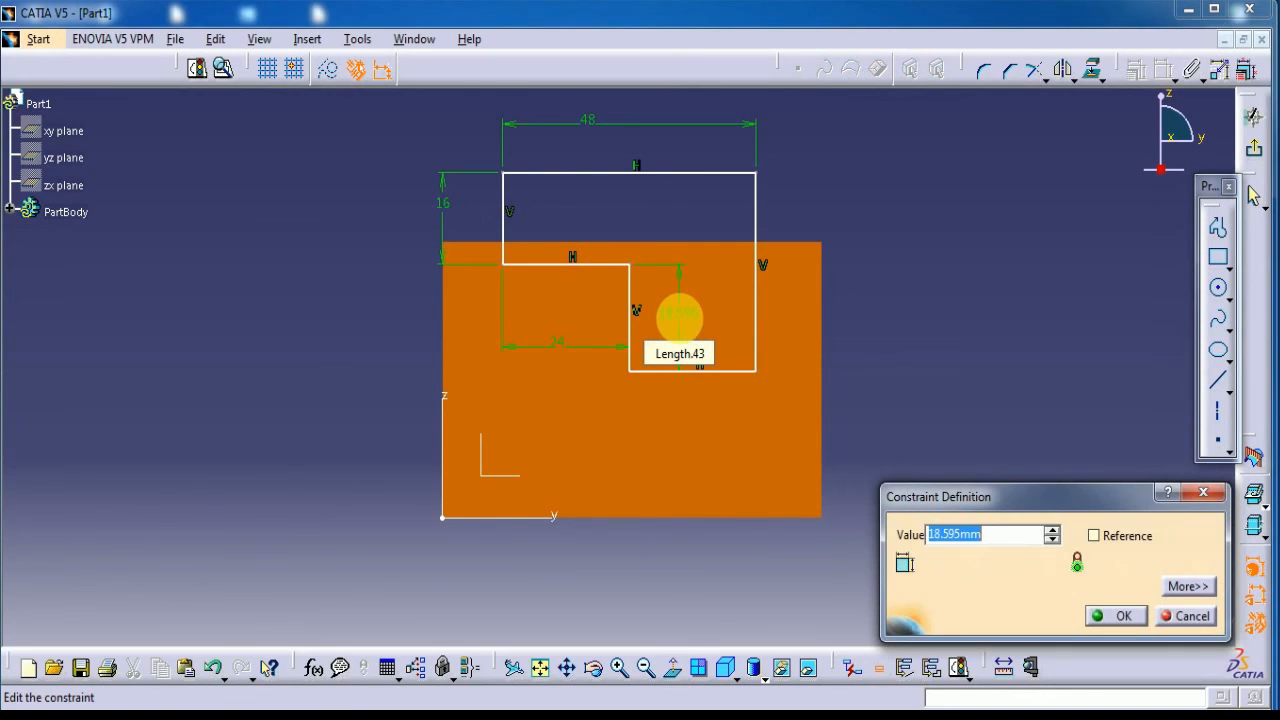
type("1")
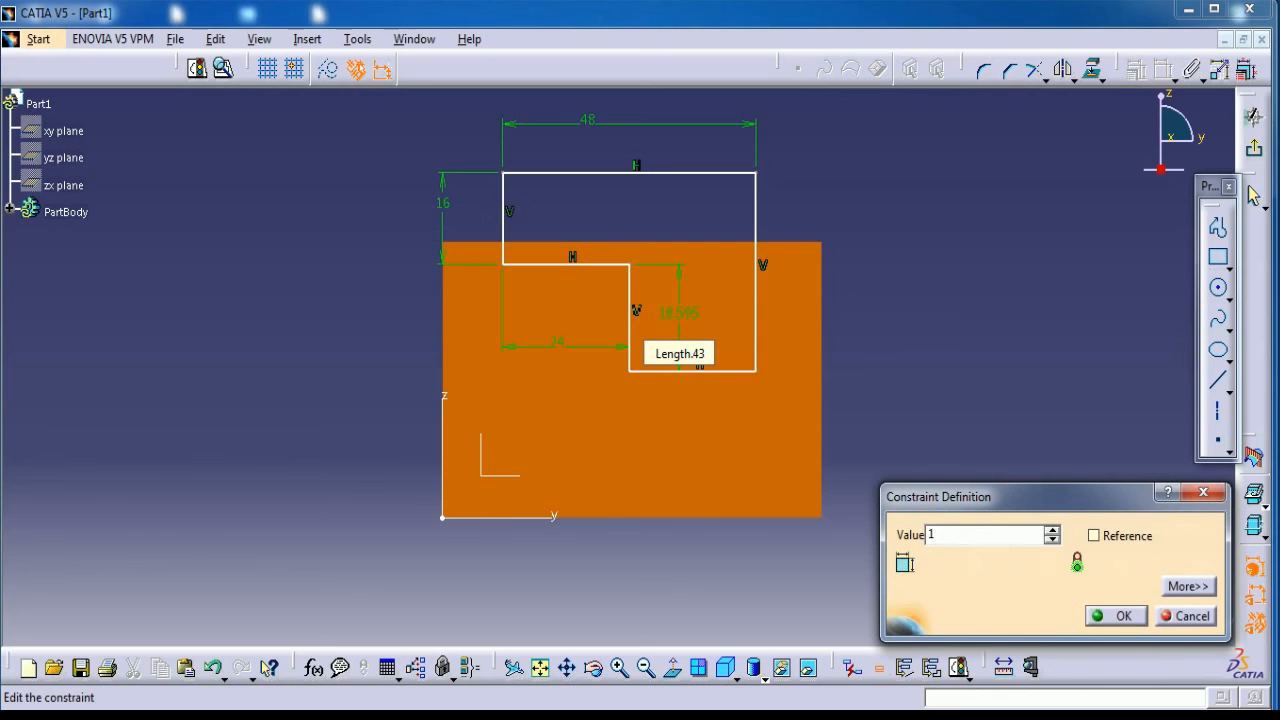
type("6")
key("Return")
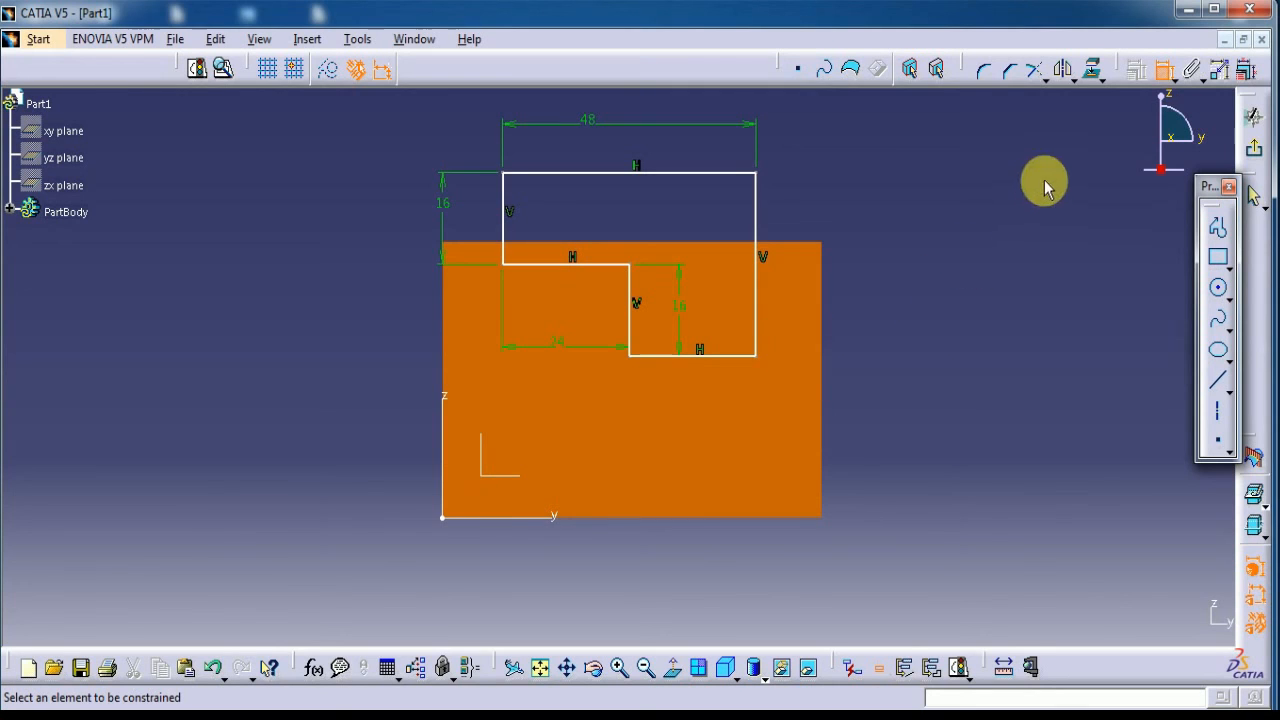
- Constrain the profile's top line coincident with the block's top edge
left_click(733, 180)
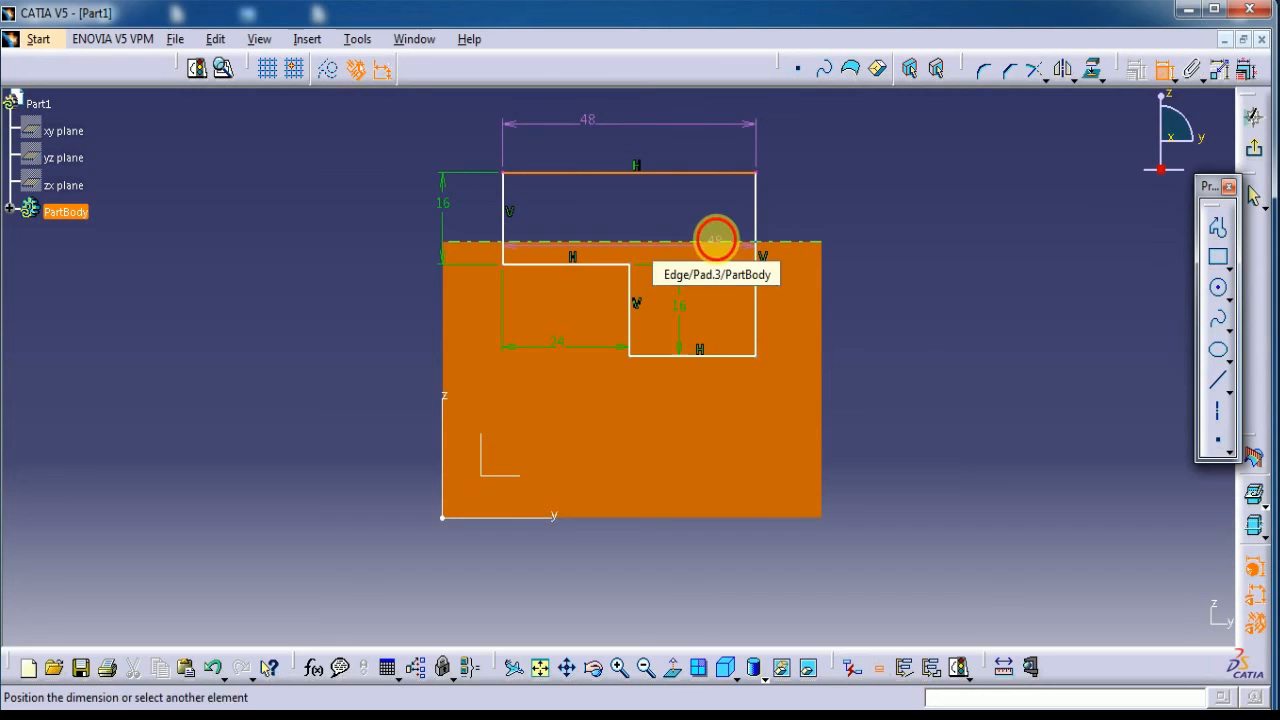
left_click(715, 240)
right_click(922, 212)
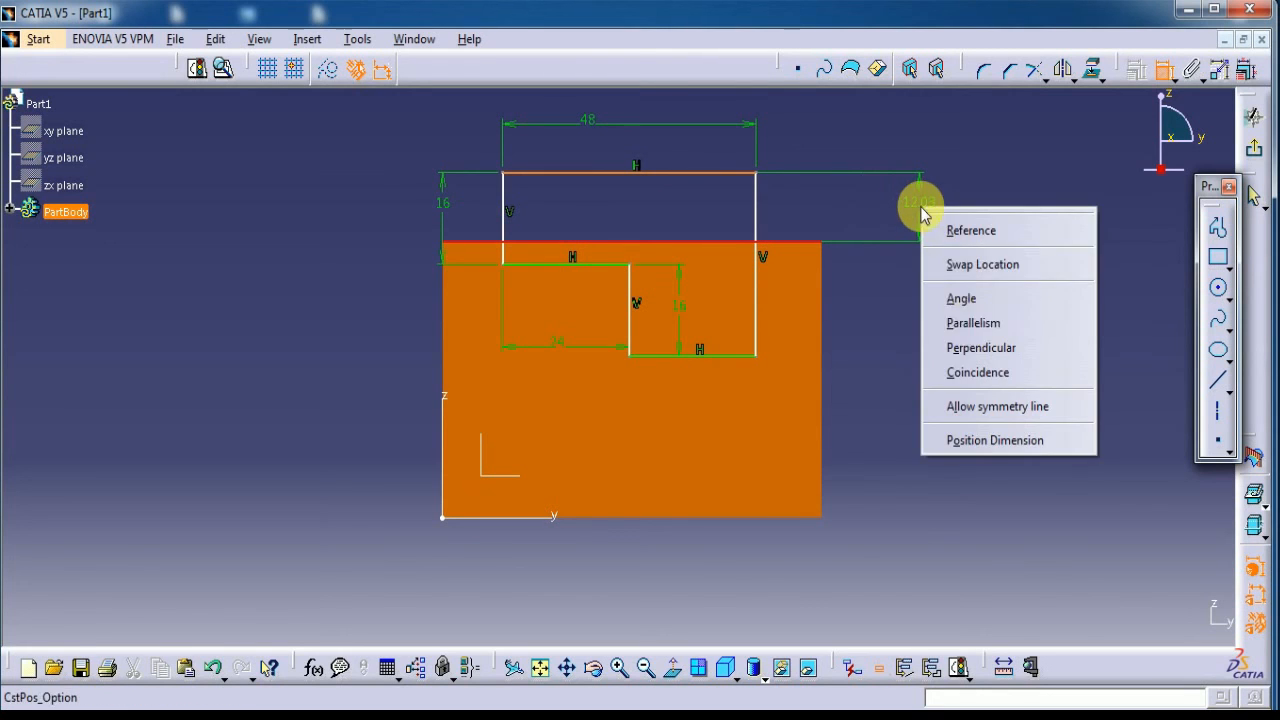
left_click(971, 371)
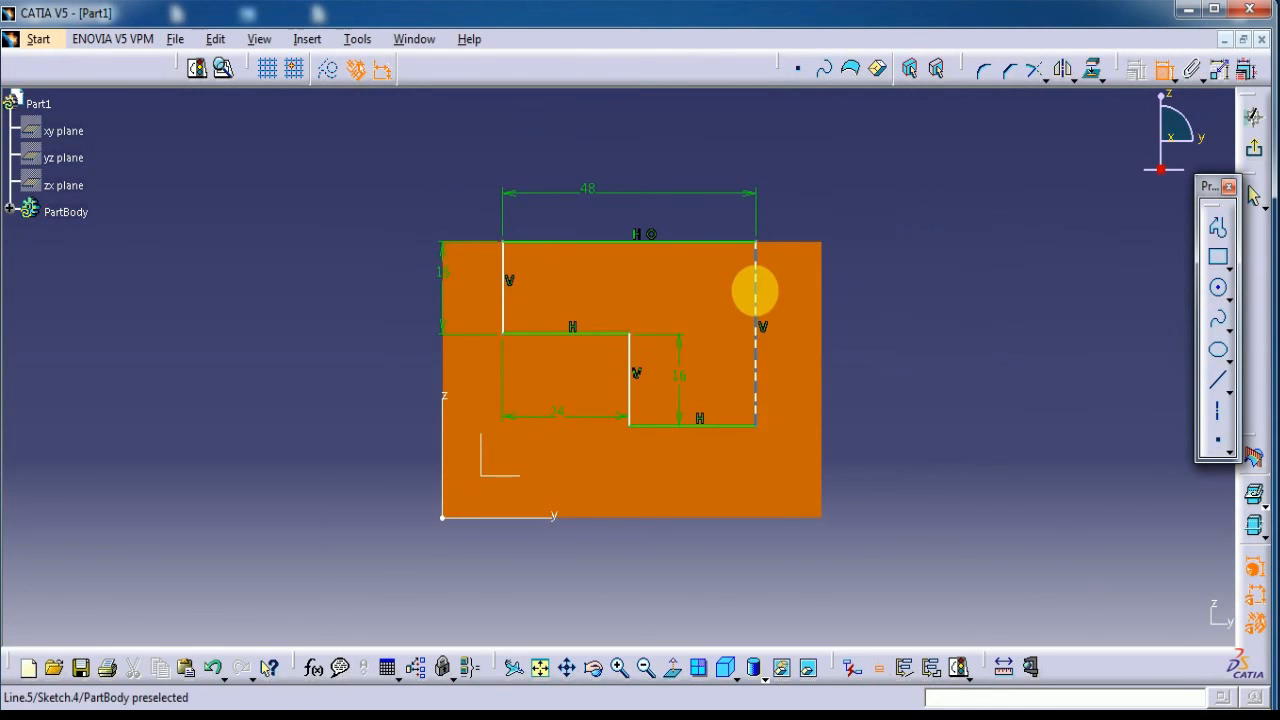
- Constrain the profile's right vertical line coincident with the block's right edge, and exit the sketch
left_click(754, 289)
left_click(830, 316)
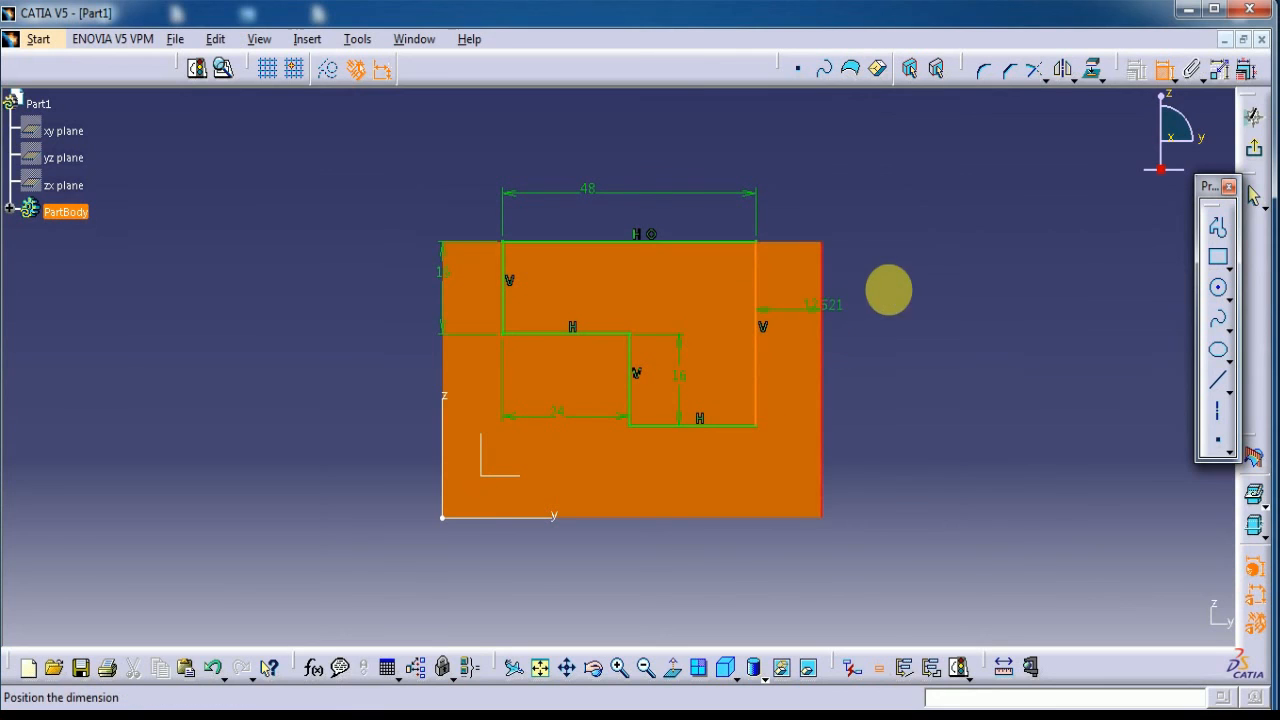
right_click(914, 265)
left_click(943, 429)
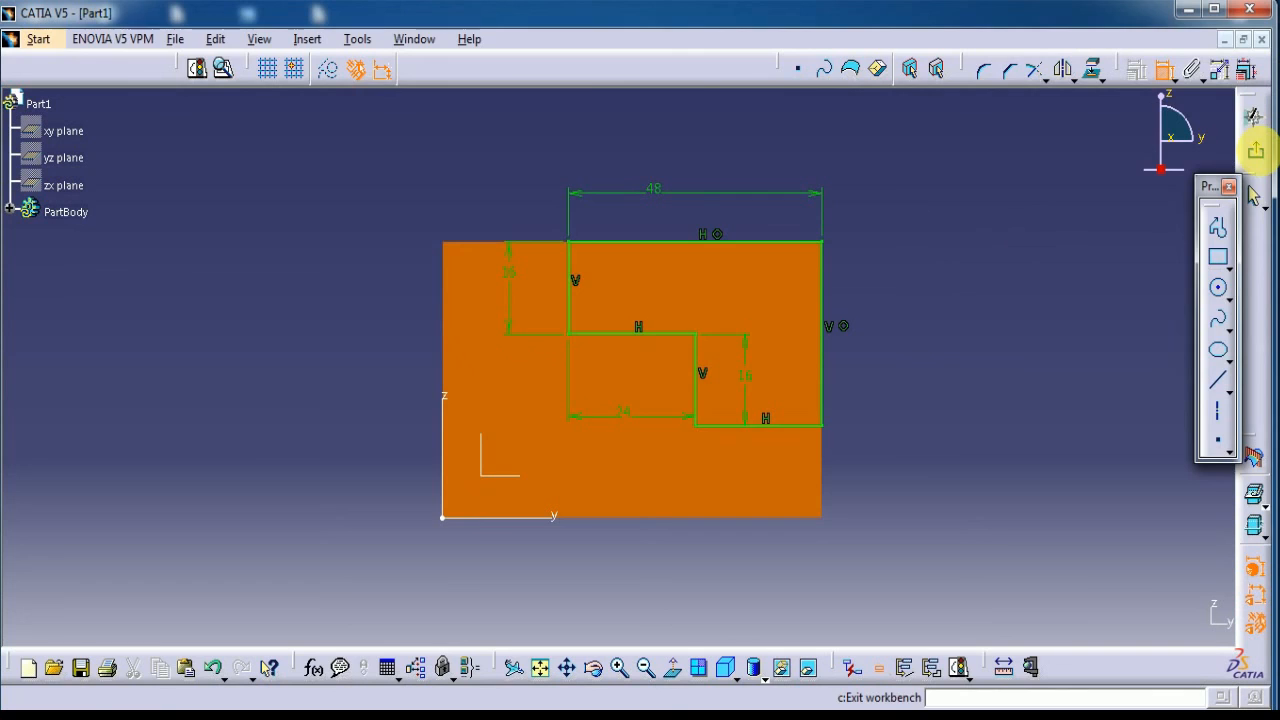
left_click(1253, 117)
mouse_move(966, 300)
middle_mouse_down()
mouse_move(991, 487)
mouse_move(985, 655)
middle_mouse_up()
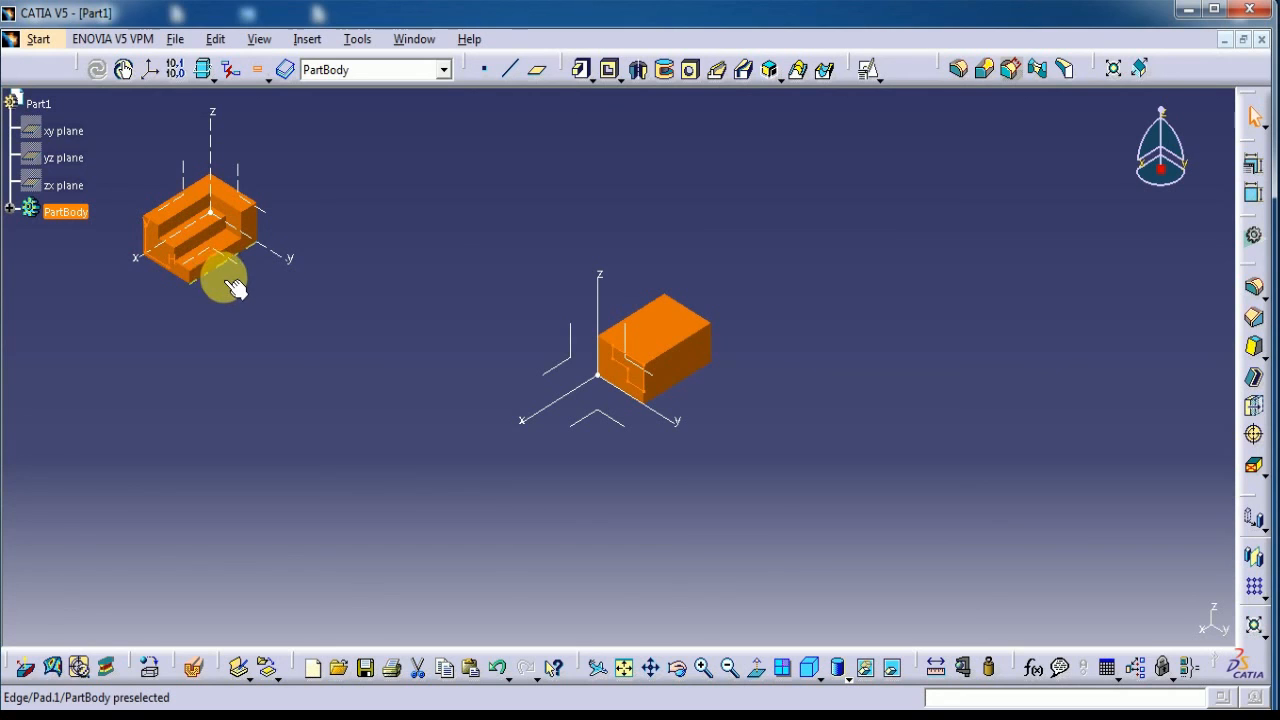
- Start a pocket from the stepped profile on the block's face and try the depth expression 104mm-24
middle_click_drag(654, 460, 655, 306)
middle_click_drag(925, 204, 912, 209)
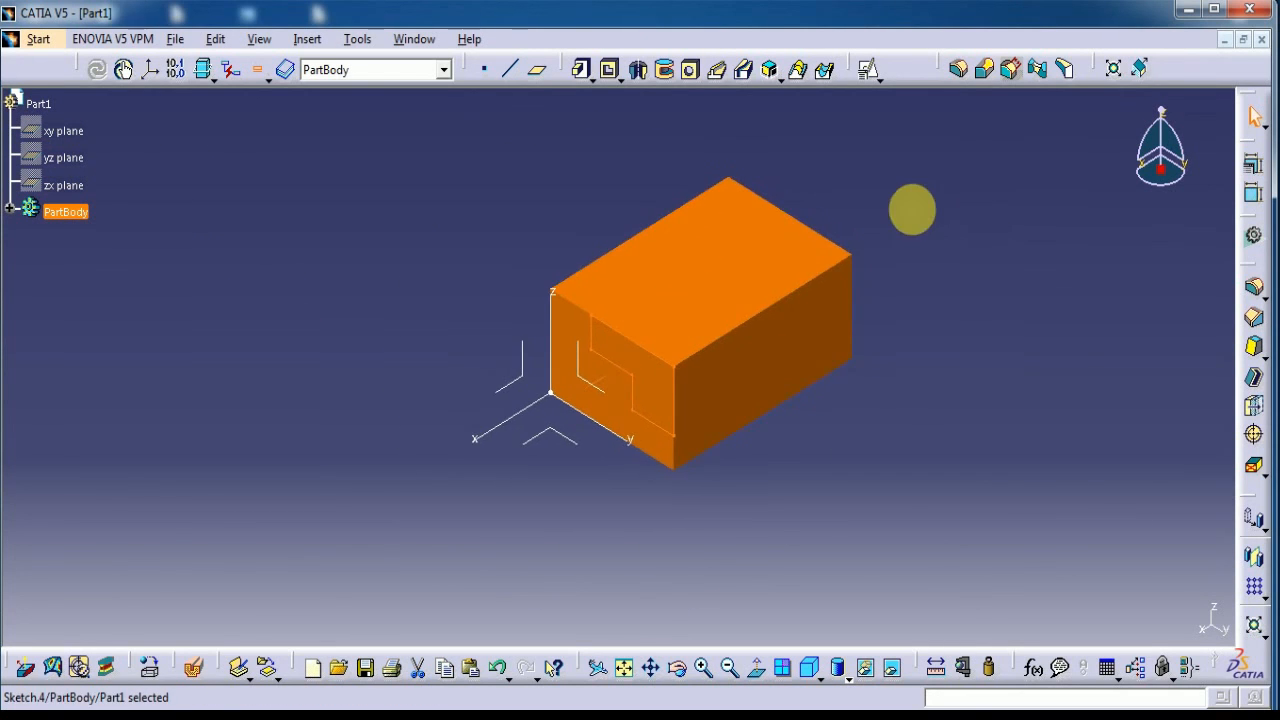
left_click(610, 70)
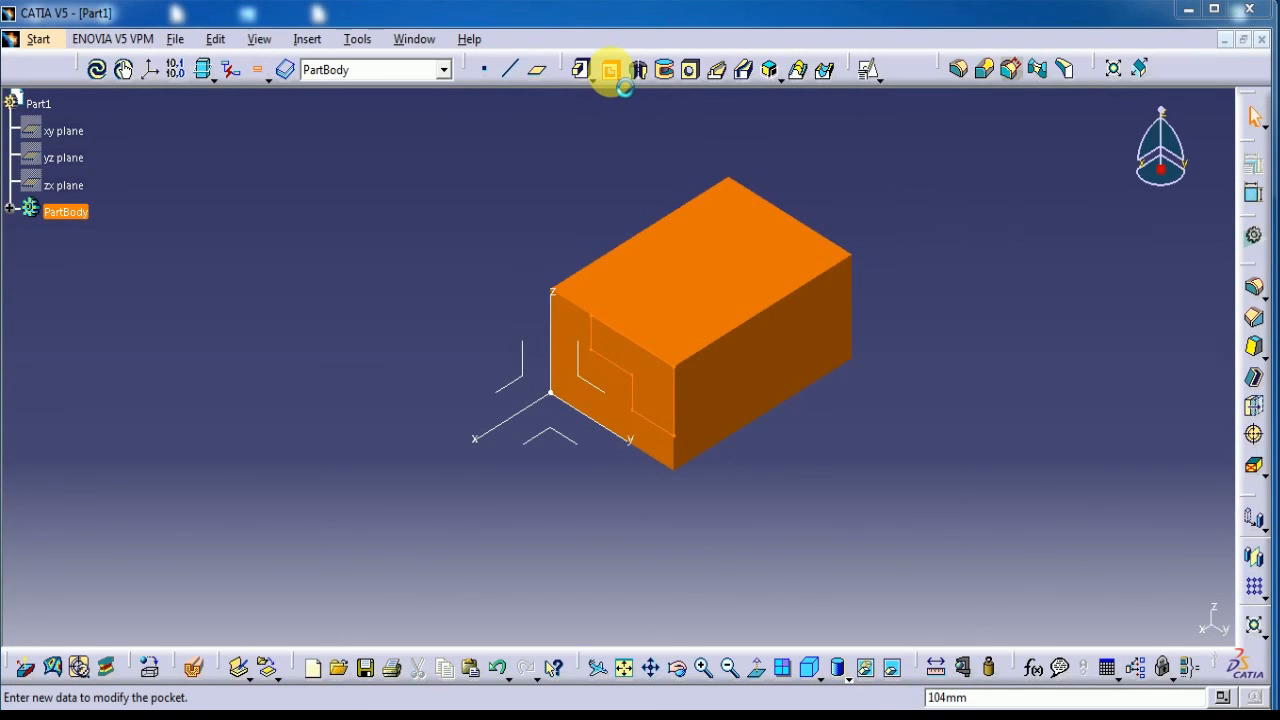
middle_click_drag(405, 278, 209, 334)
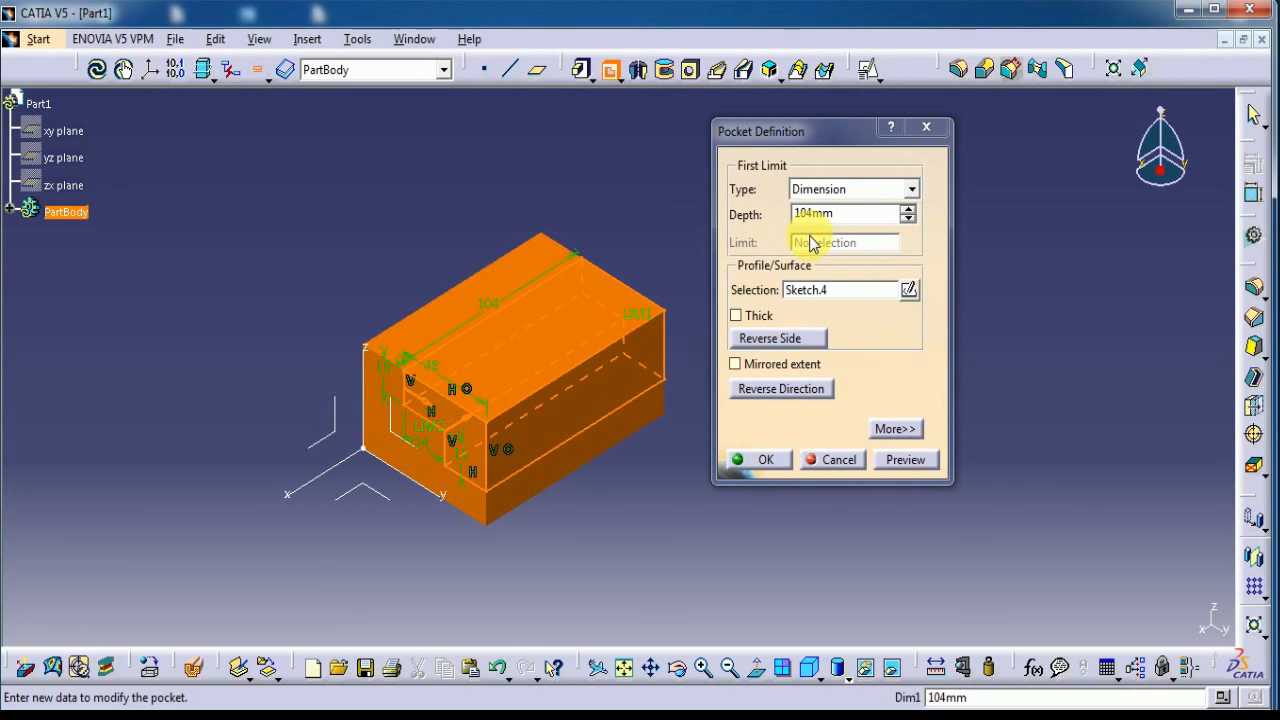
left_click(840, 216)
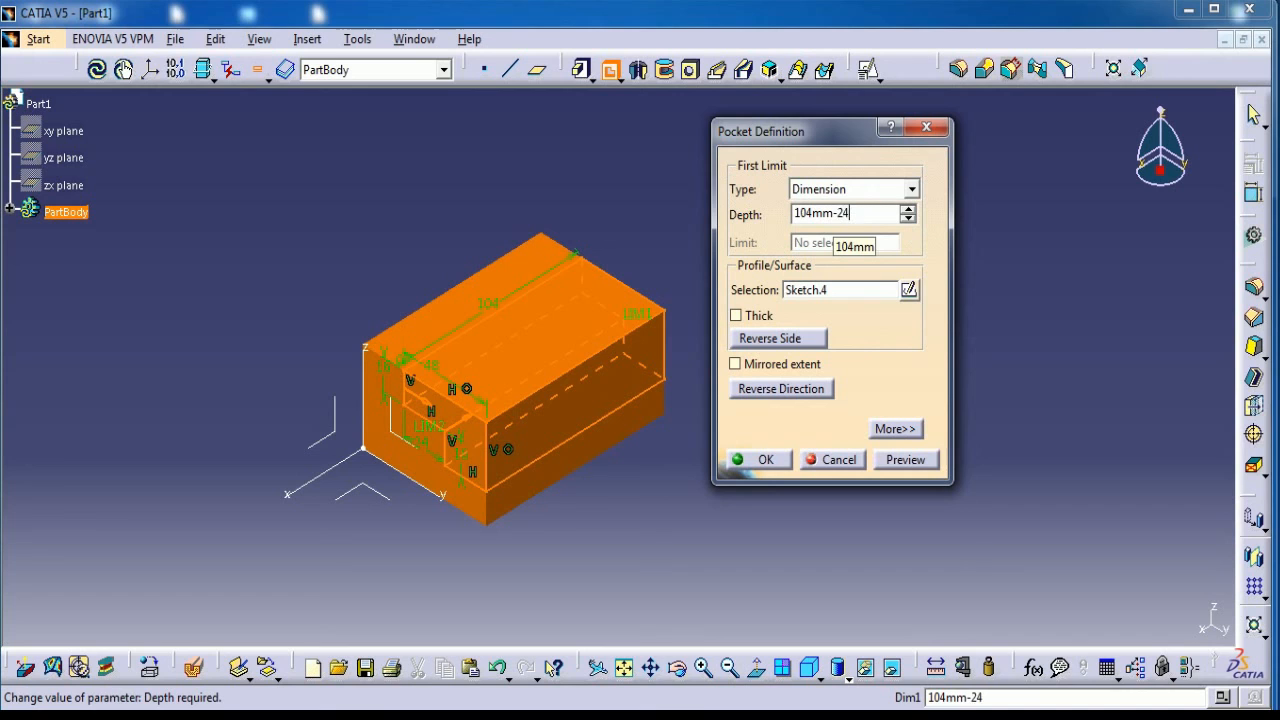
left_click(880, 428)
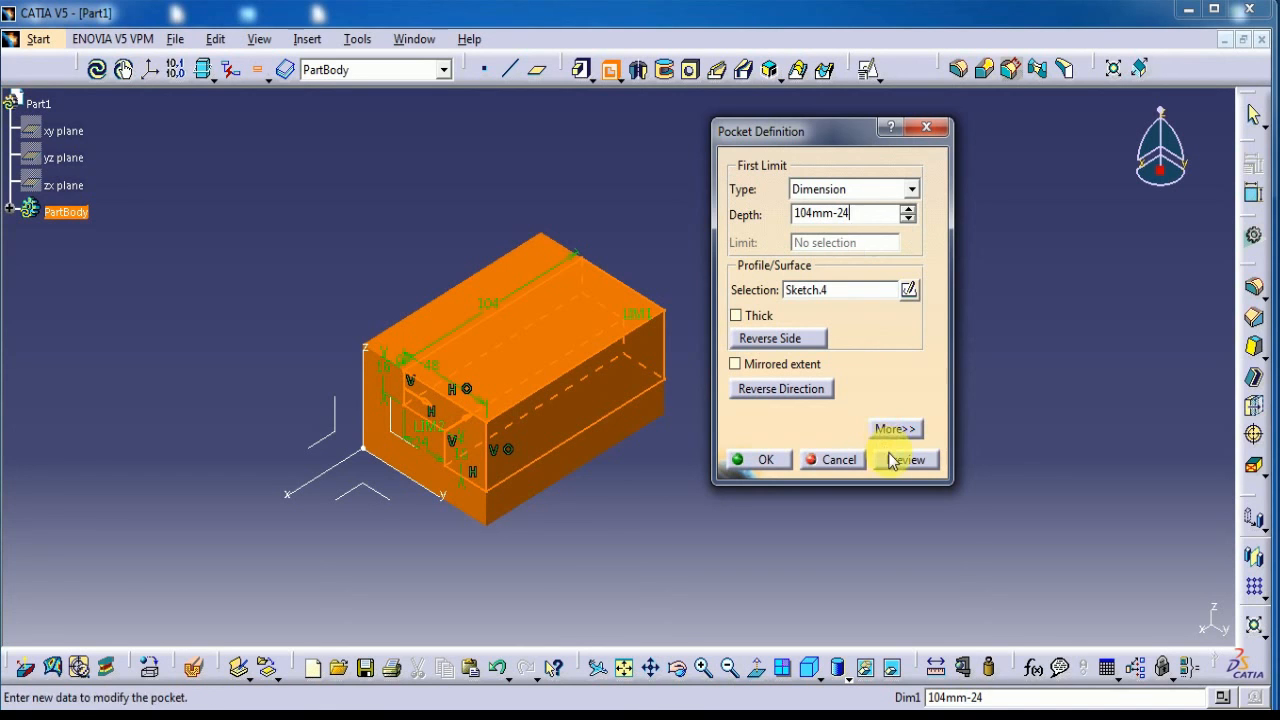
left_click(893, 460)
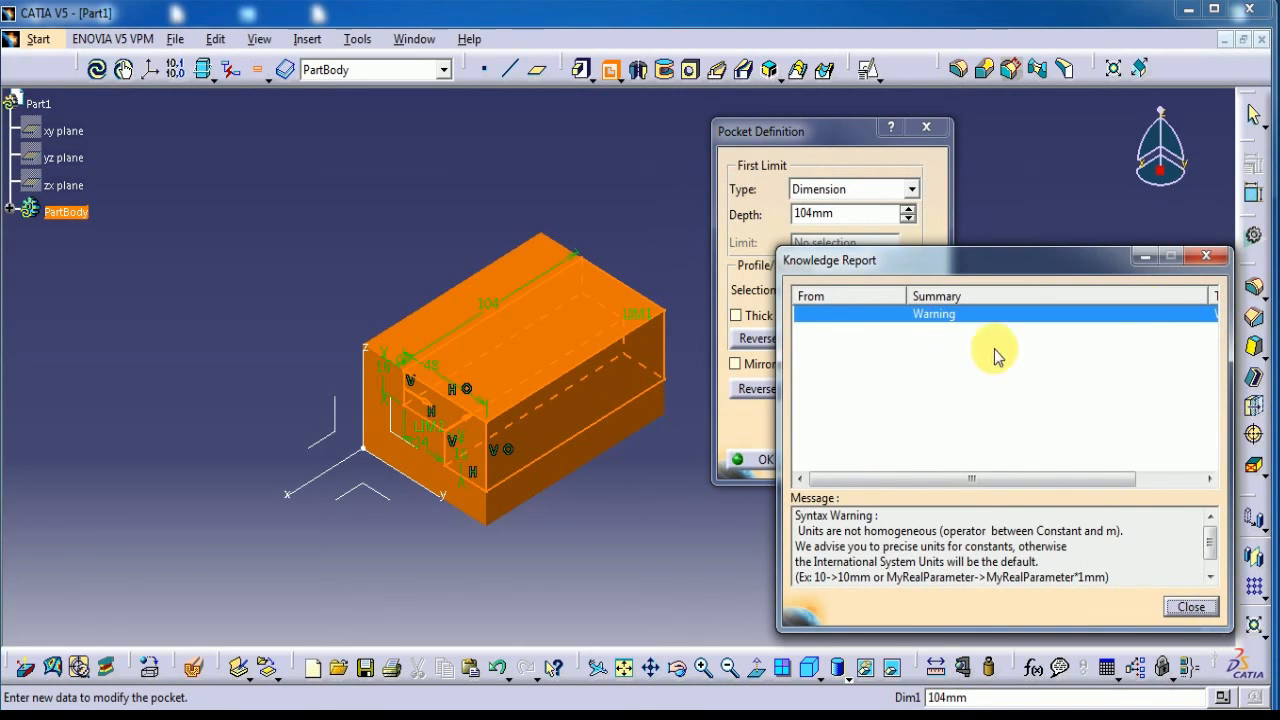
left_click(1207, 257)
- Set the pocket's depth to 104-24, giving 80 mm, preview it, and create the pocket
left_click(845, 213)
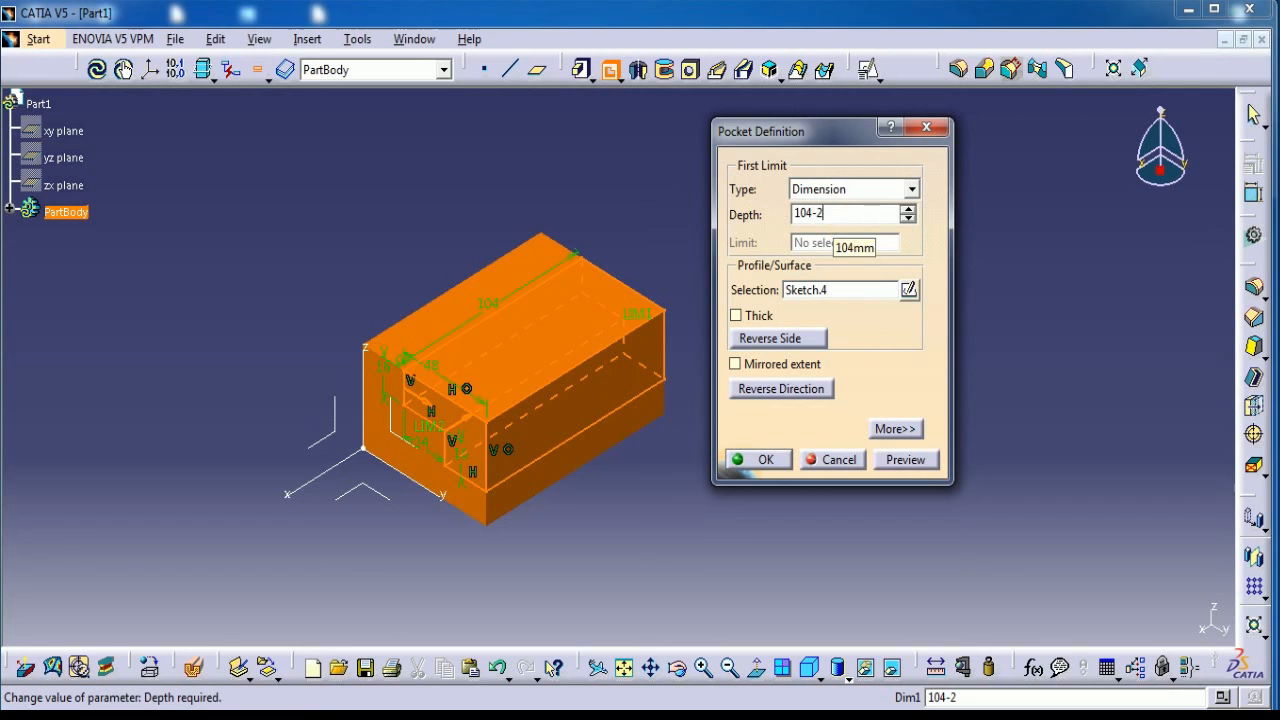
left_click(896, 430)
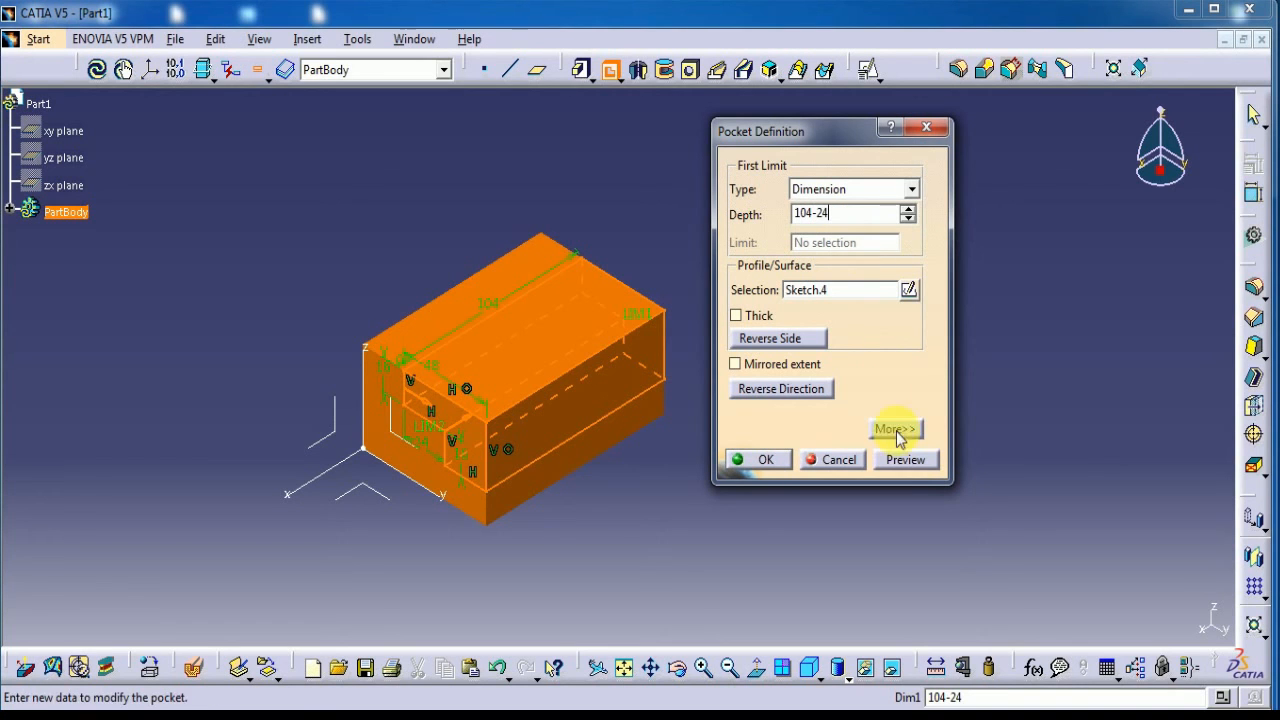
left_click(902, 460)
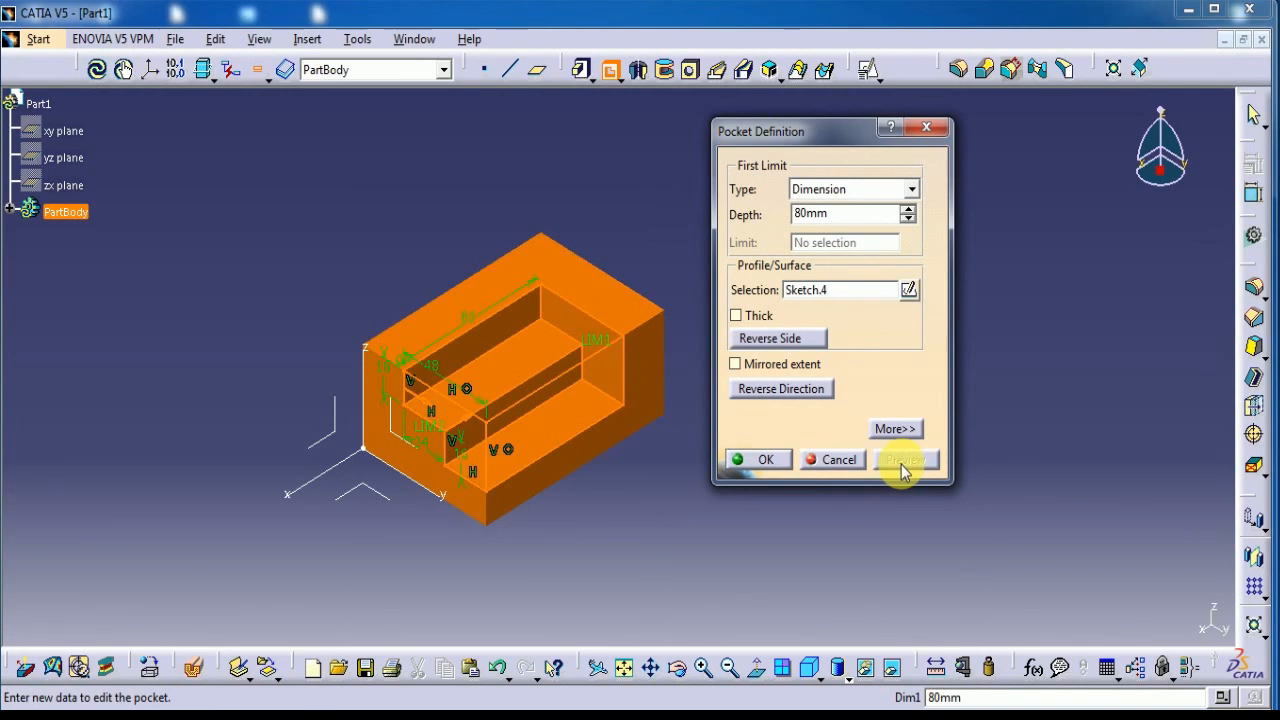
left_click(761, 459)
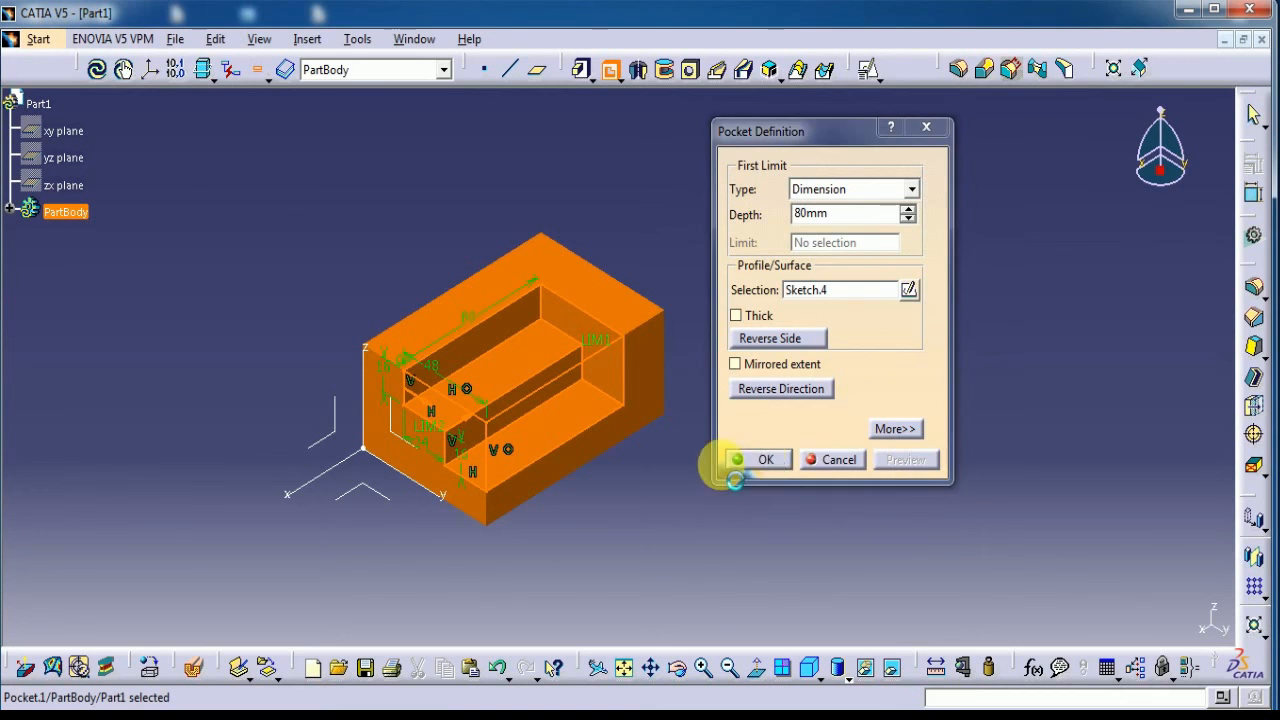
- Compare the new pocketed block with the first stepped part, examine its steps and end wall up close, and fit all geometry
middle_click_drag(674, 474, 700, 614)
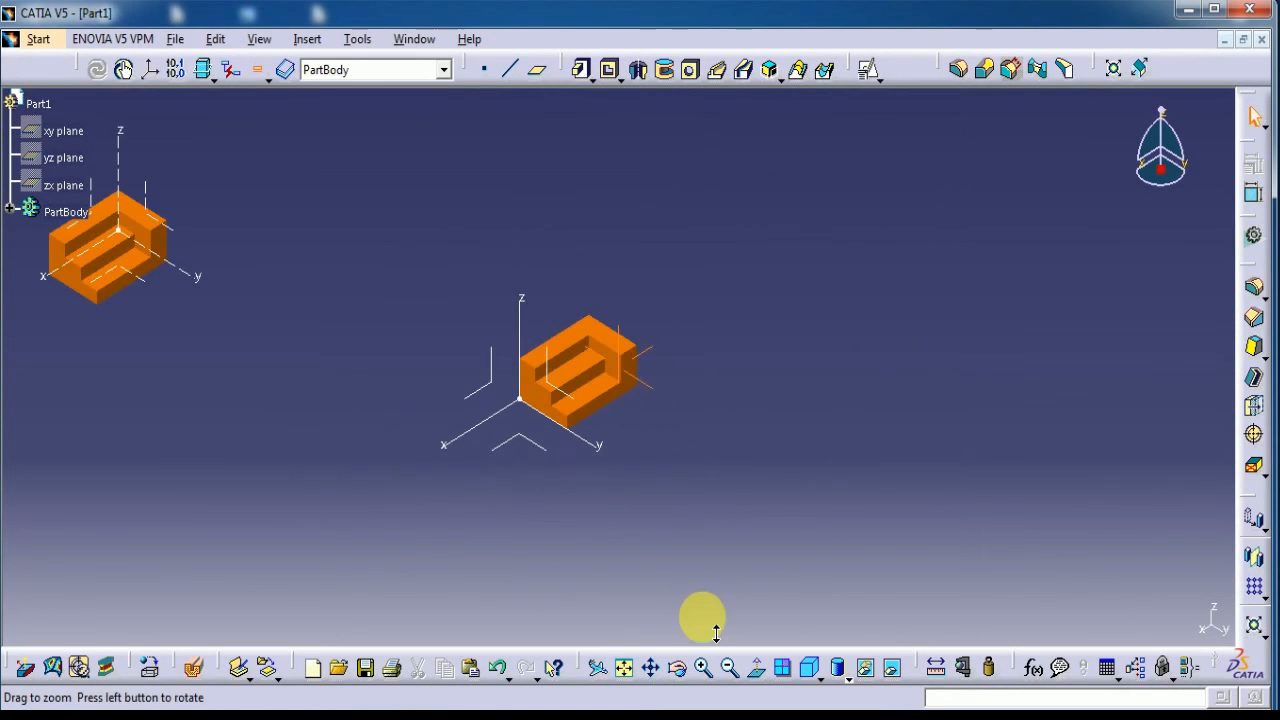
middle_click_drag(409, 420, 666, 467)
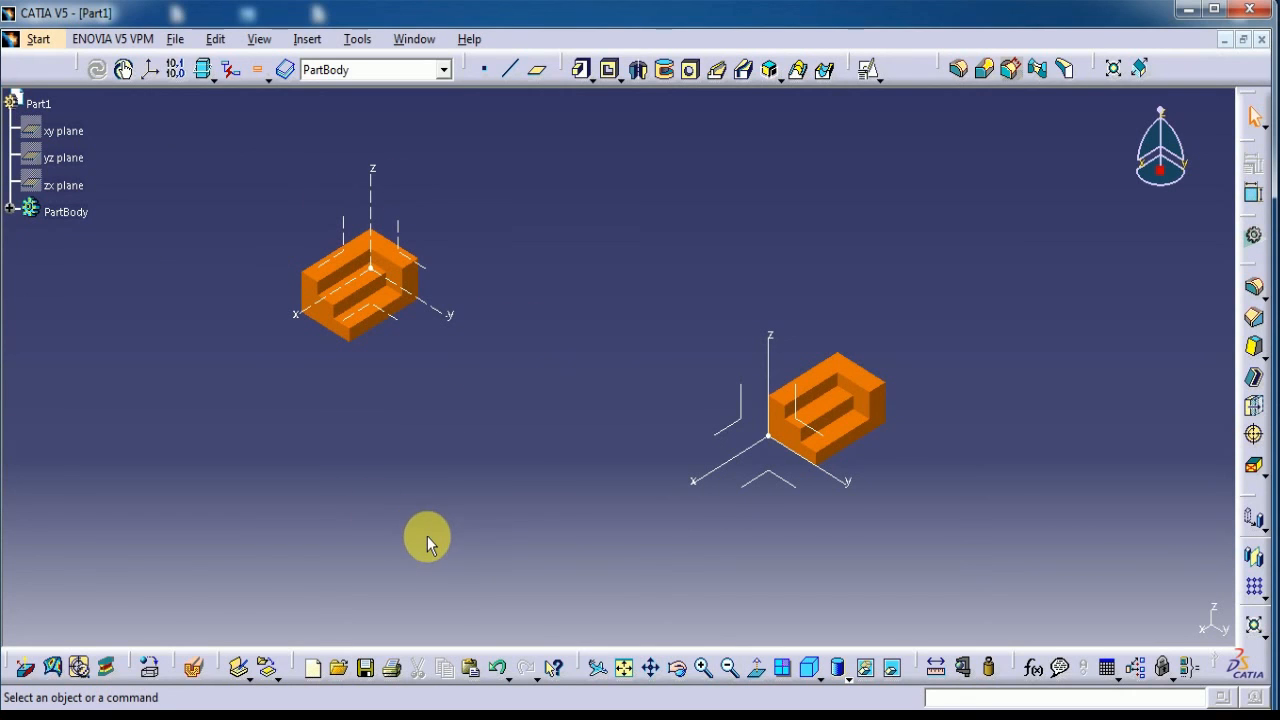
left_click(445, 668)
middle_click_drag(951, 523, 455, 379)
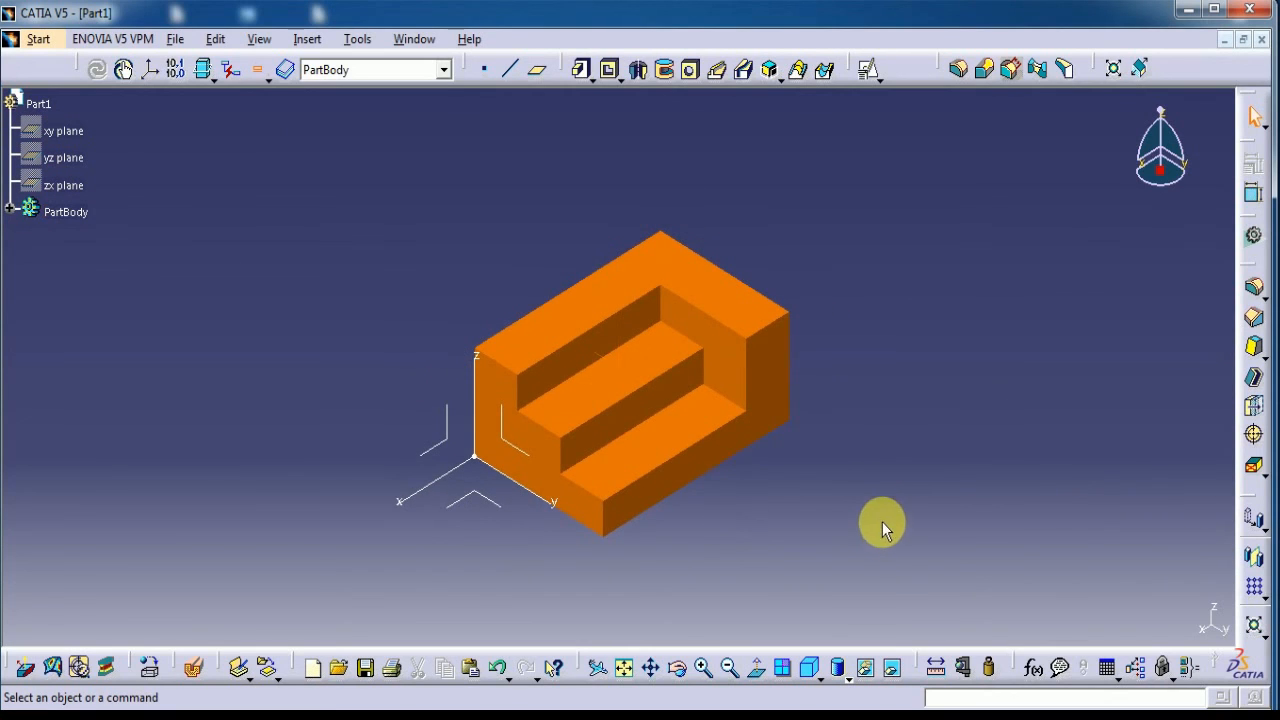
middle_click_drag(882, 530, 871, 514)
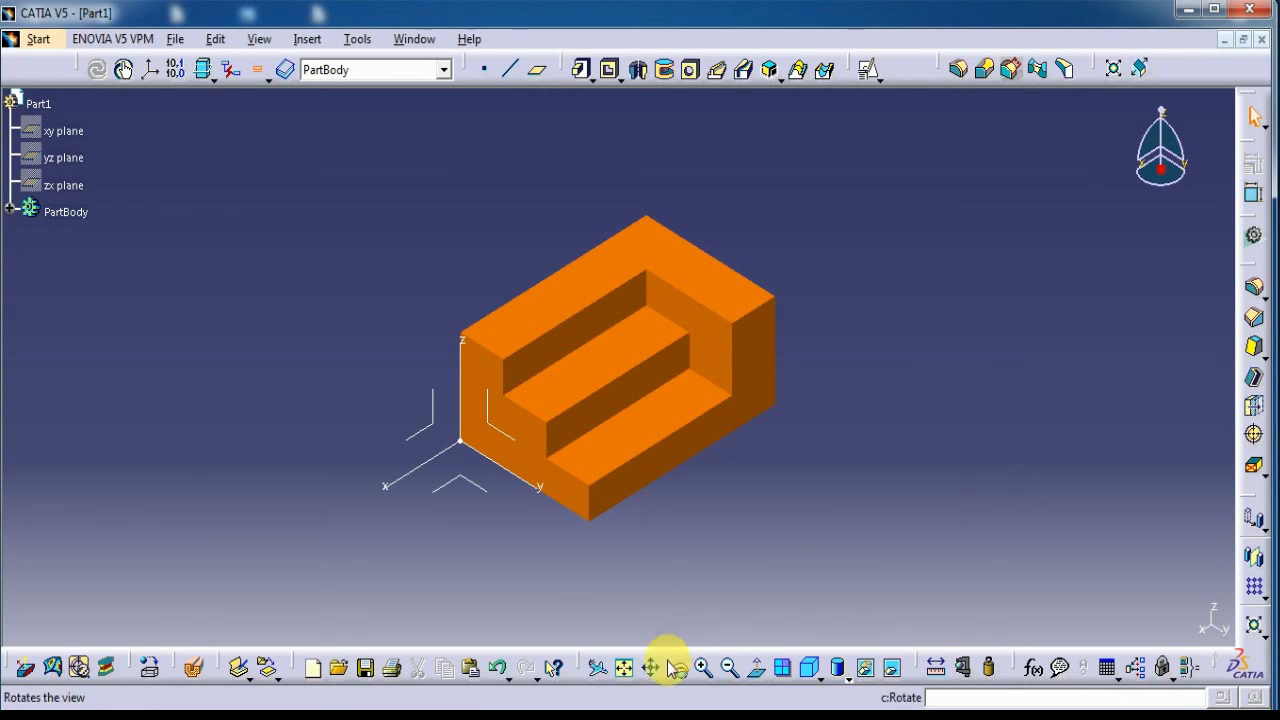
left_click(625, 668)
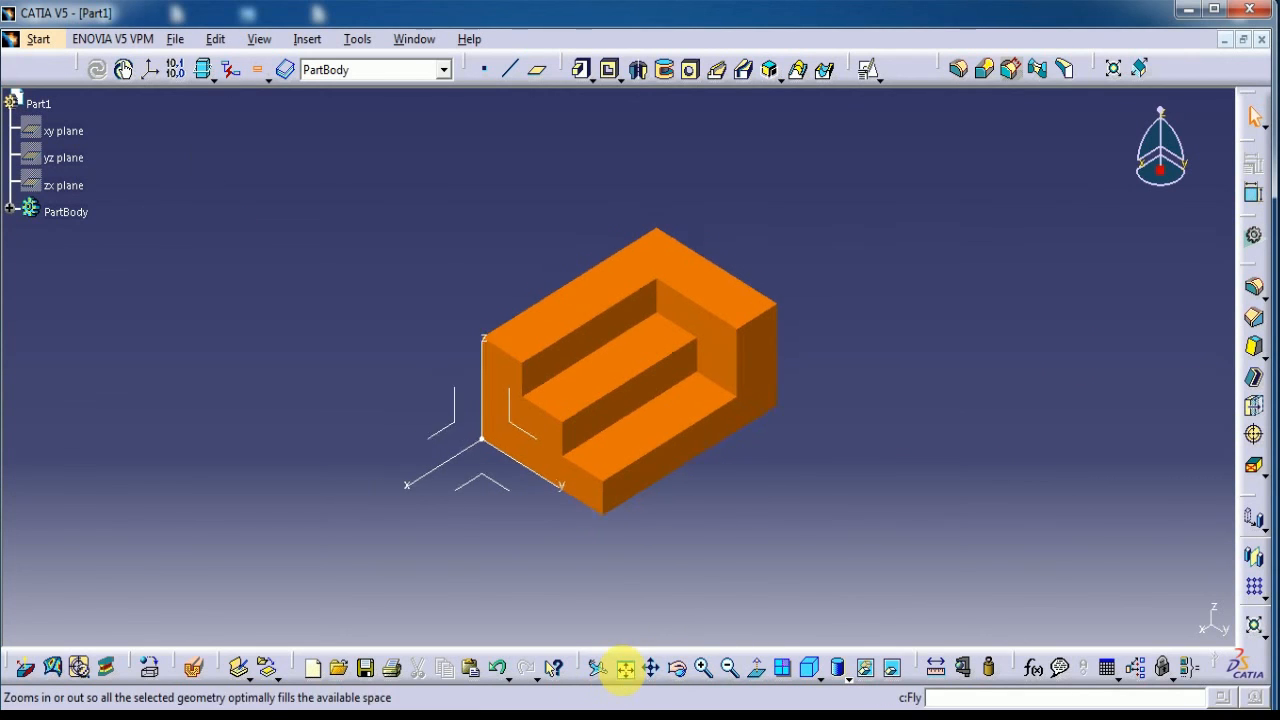